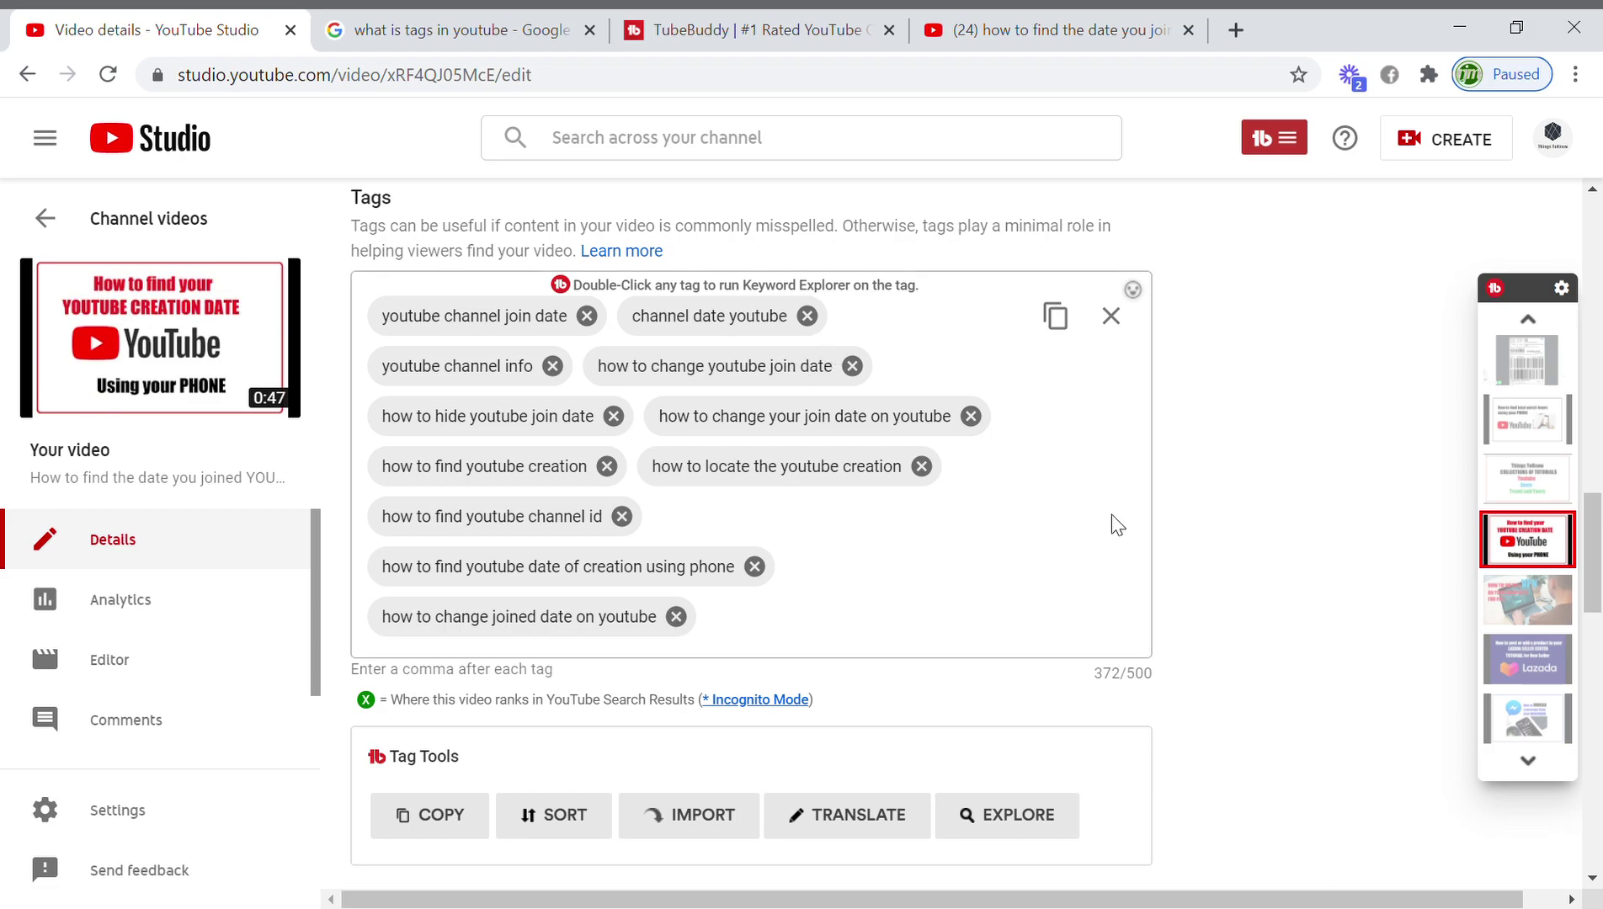
# Step: Read the definition of YouTube tags in the Google search results and return to the video's tags in YouTube Studio
pyautogui.moveTo(501, 418); pyautogui.dragTo(497, 408)
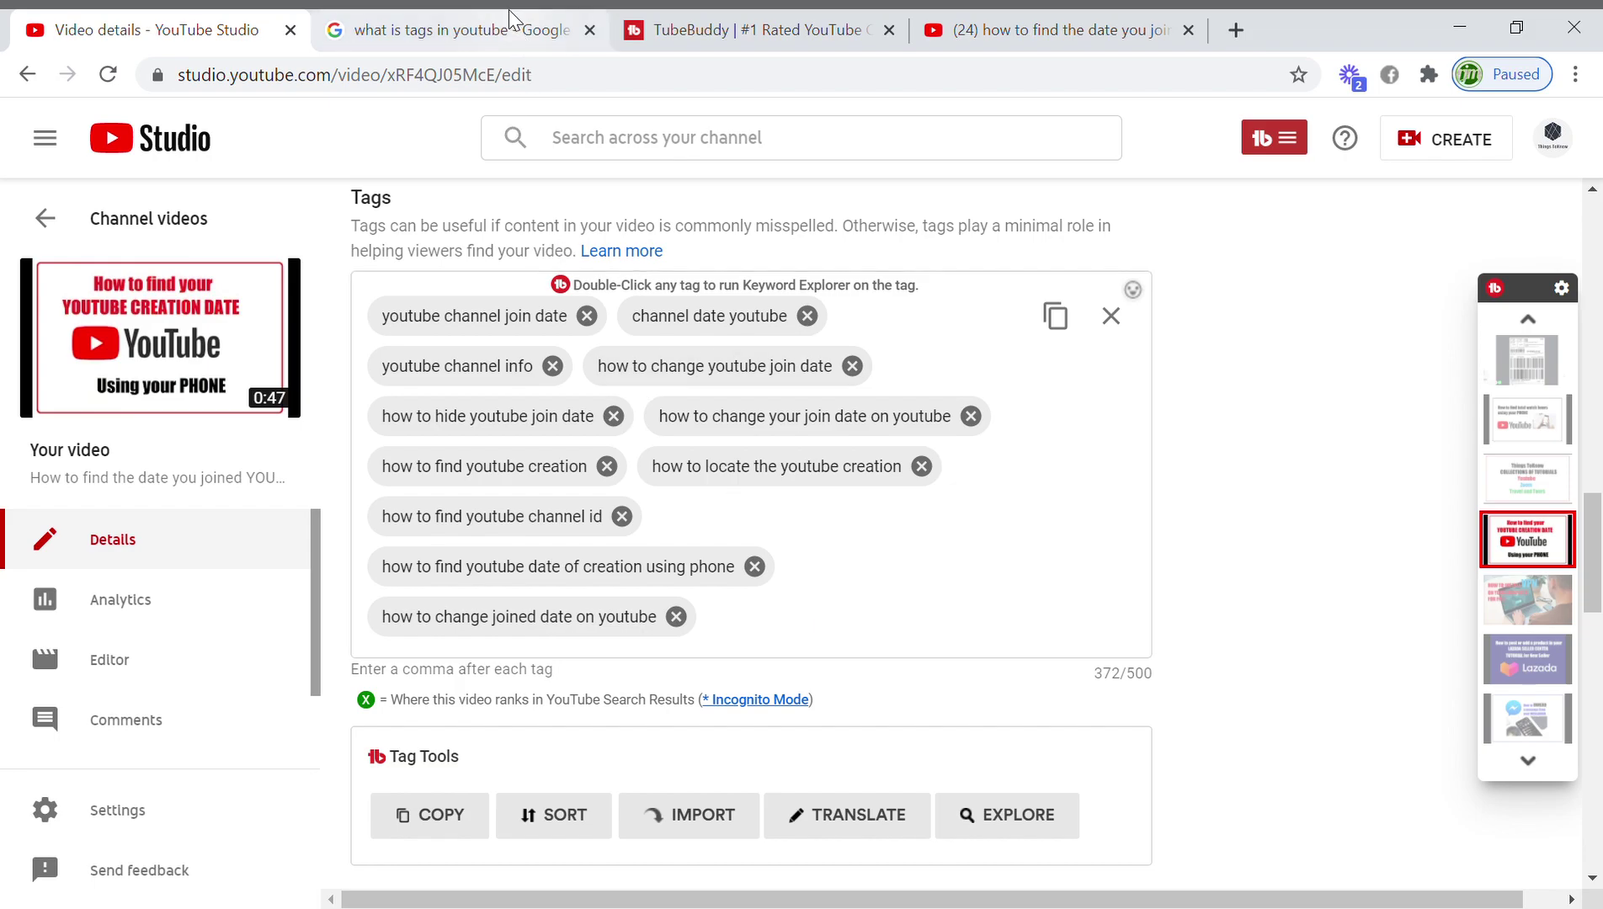
pyautogui.click(455, 31)
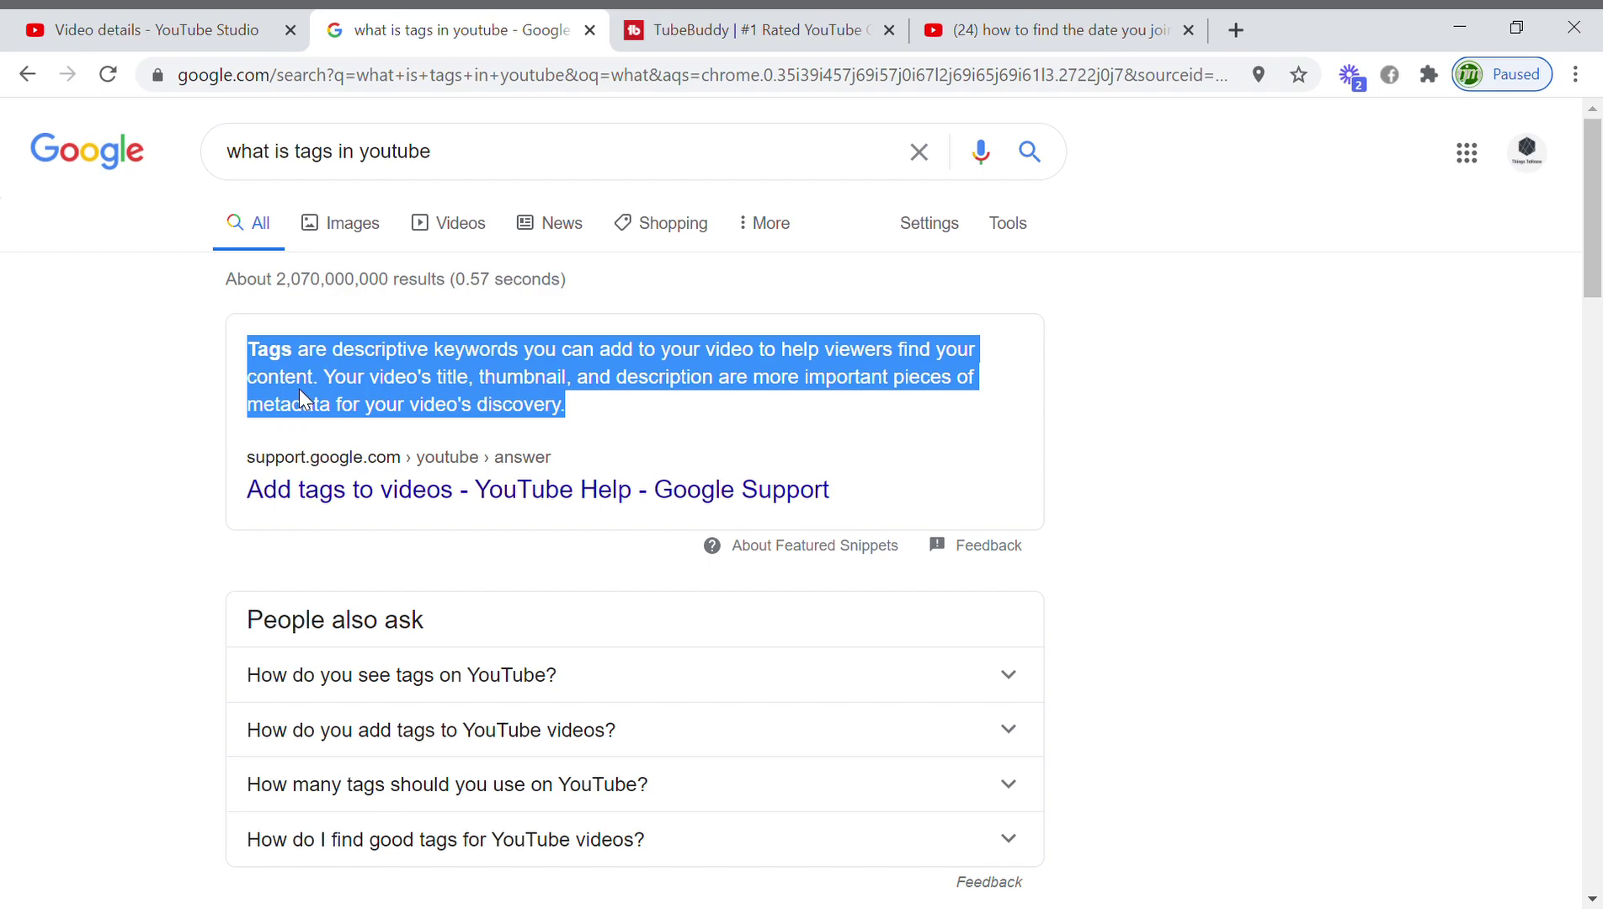
pyautogui.click(215, 30)
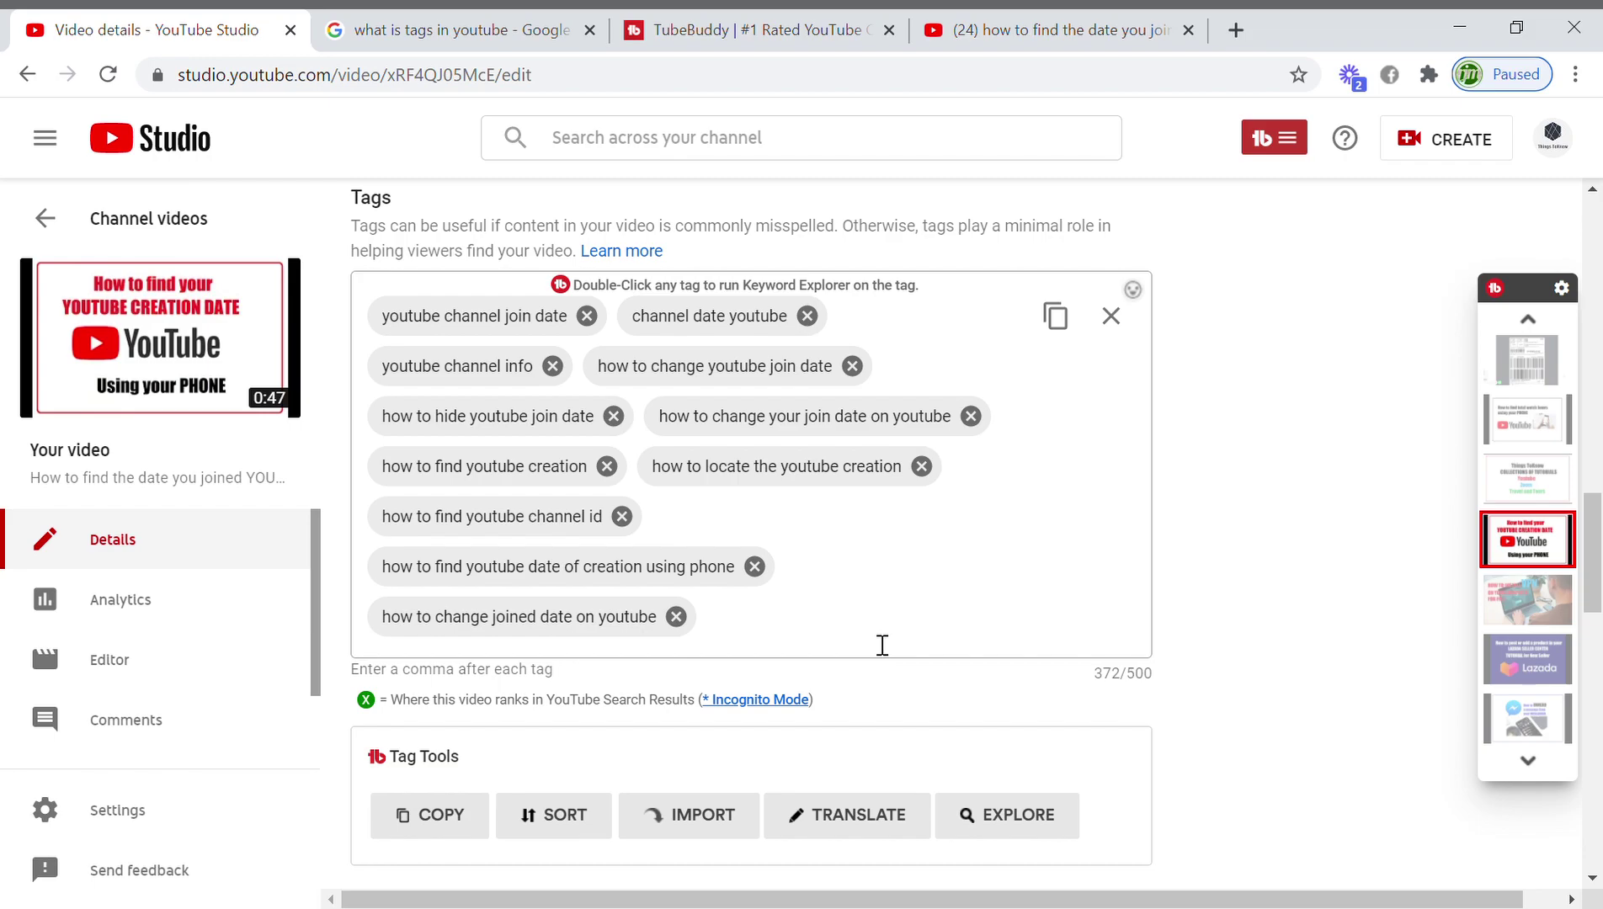
pyautogui.click(514, 15)
pyautogui.click(248, 25)
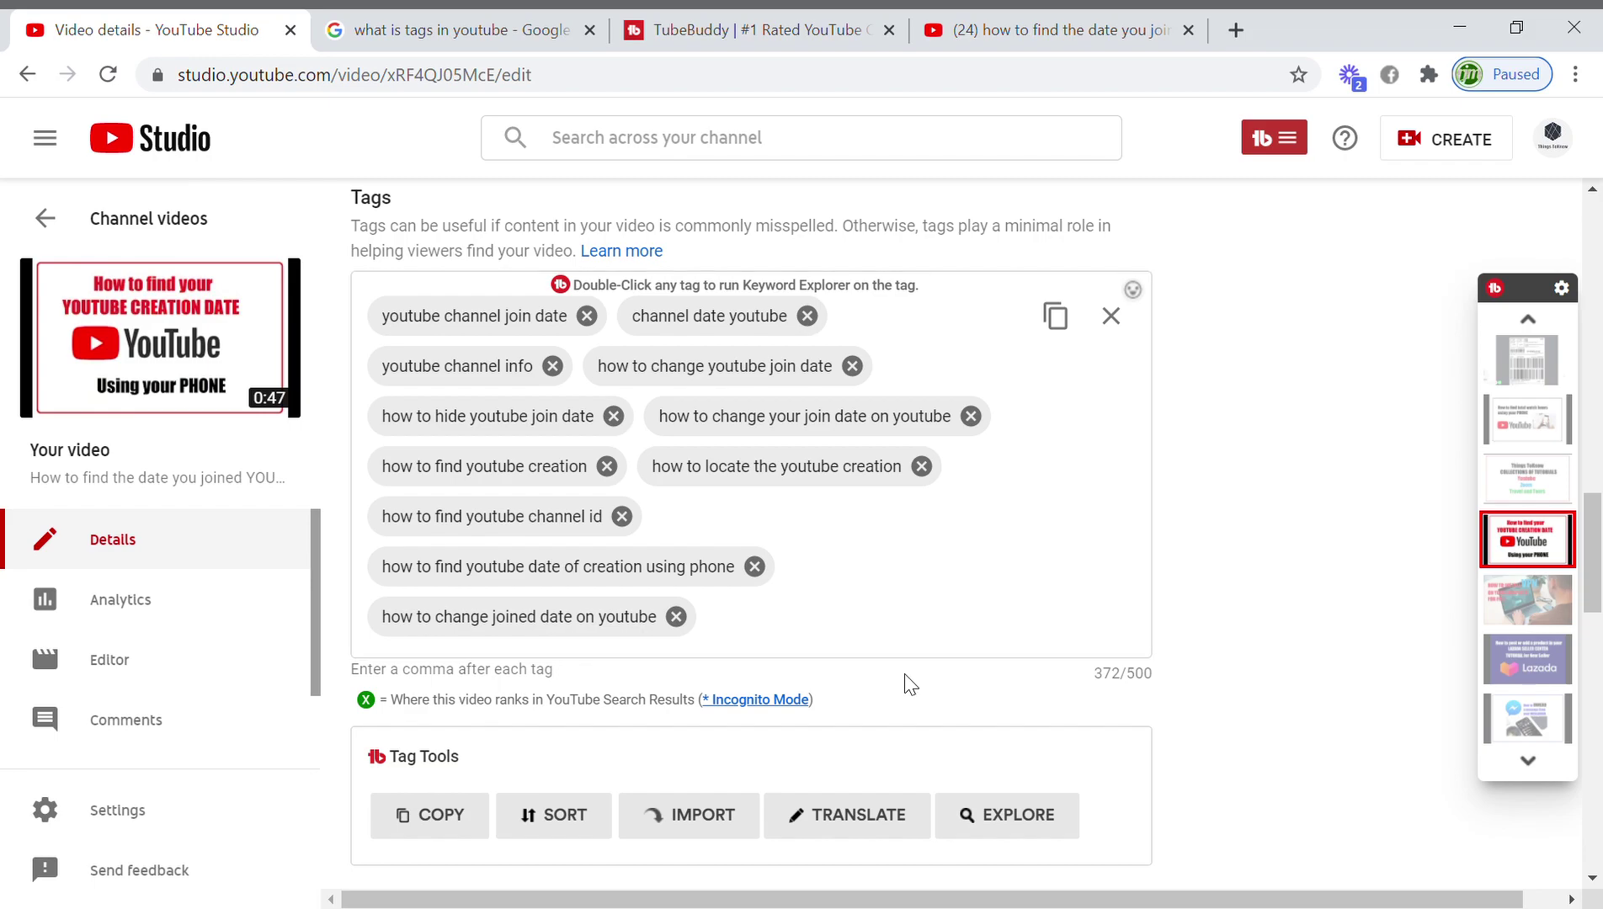
# Step: Review the video's title, description and thumbnail on the video details page
pyautogui.scroll(2, 1006, 571)
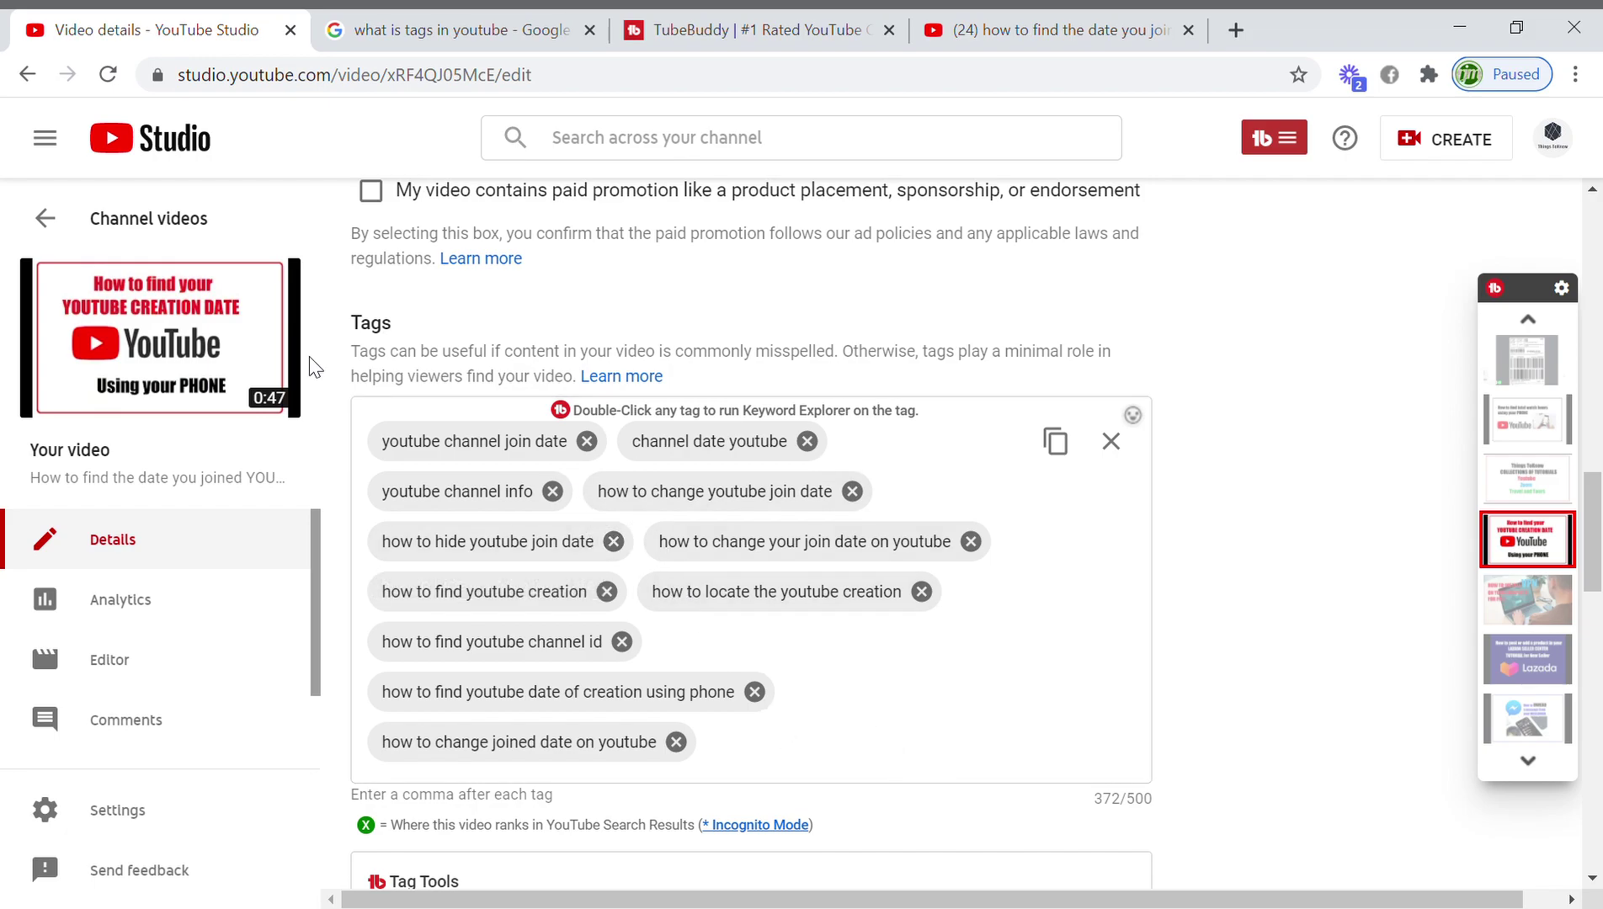
pyautogui.scroll(4, 706, 394)
pyautogui.scroll(13, 705, 394)
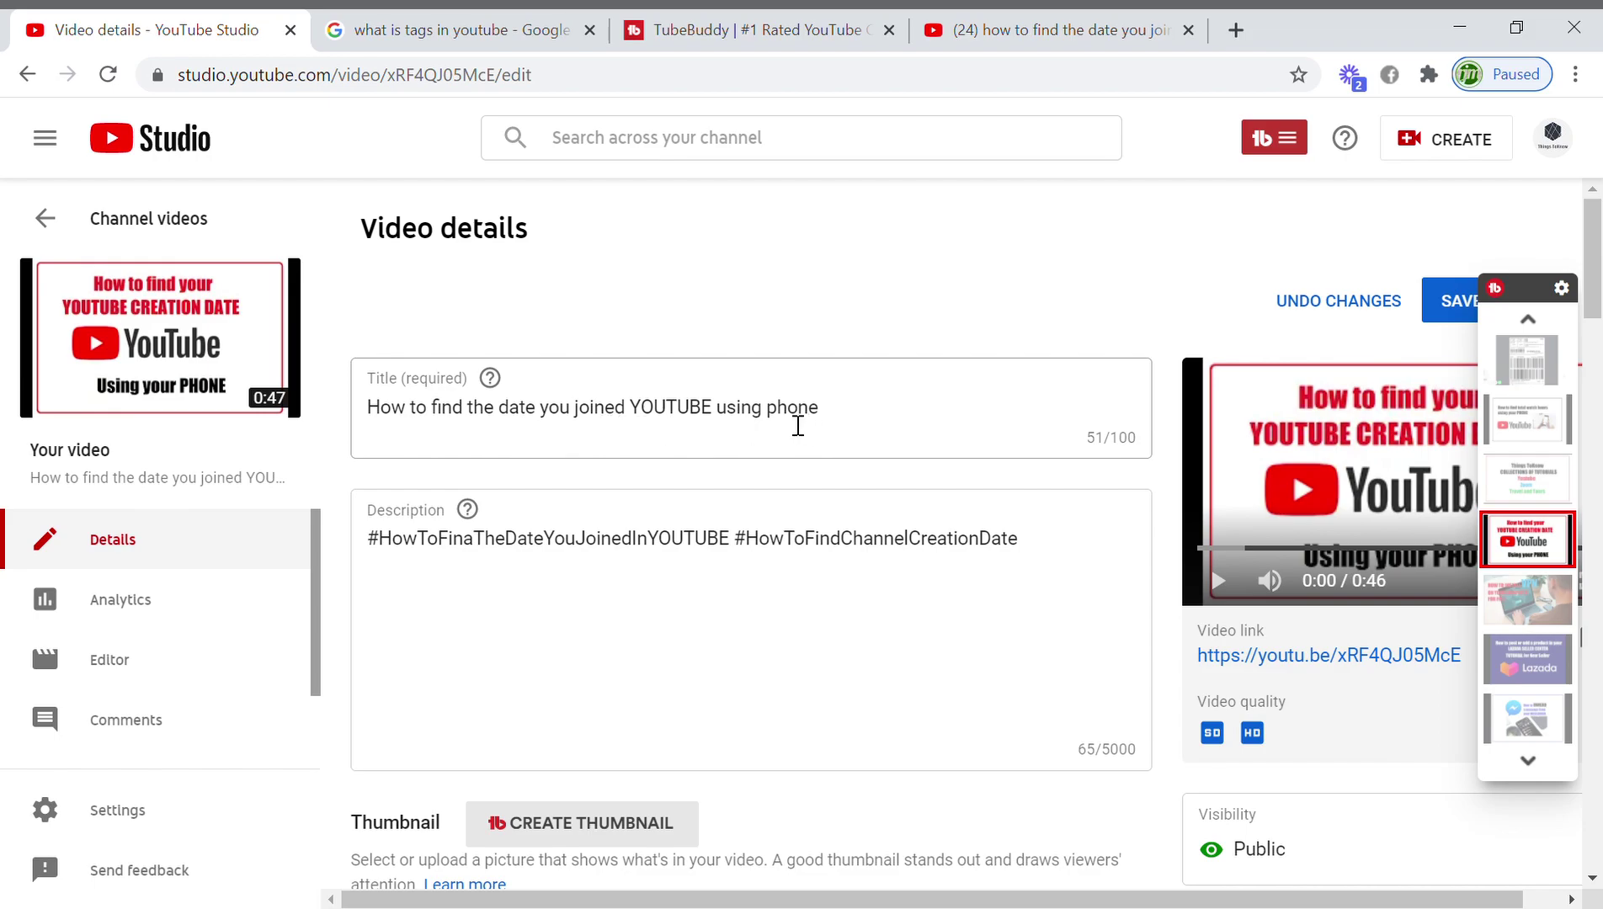
pyautogui.scroll(-3, 859, 461)
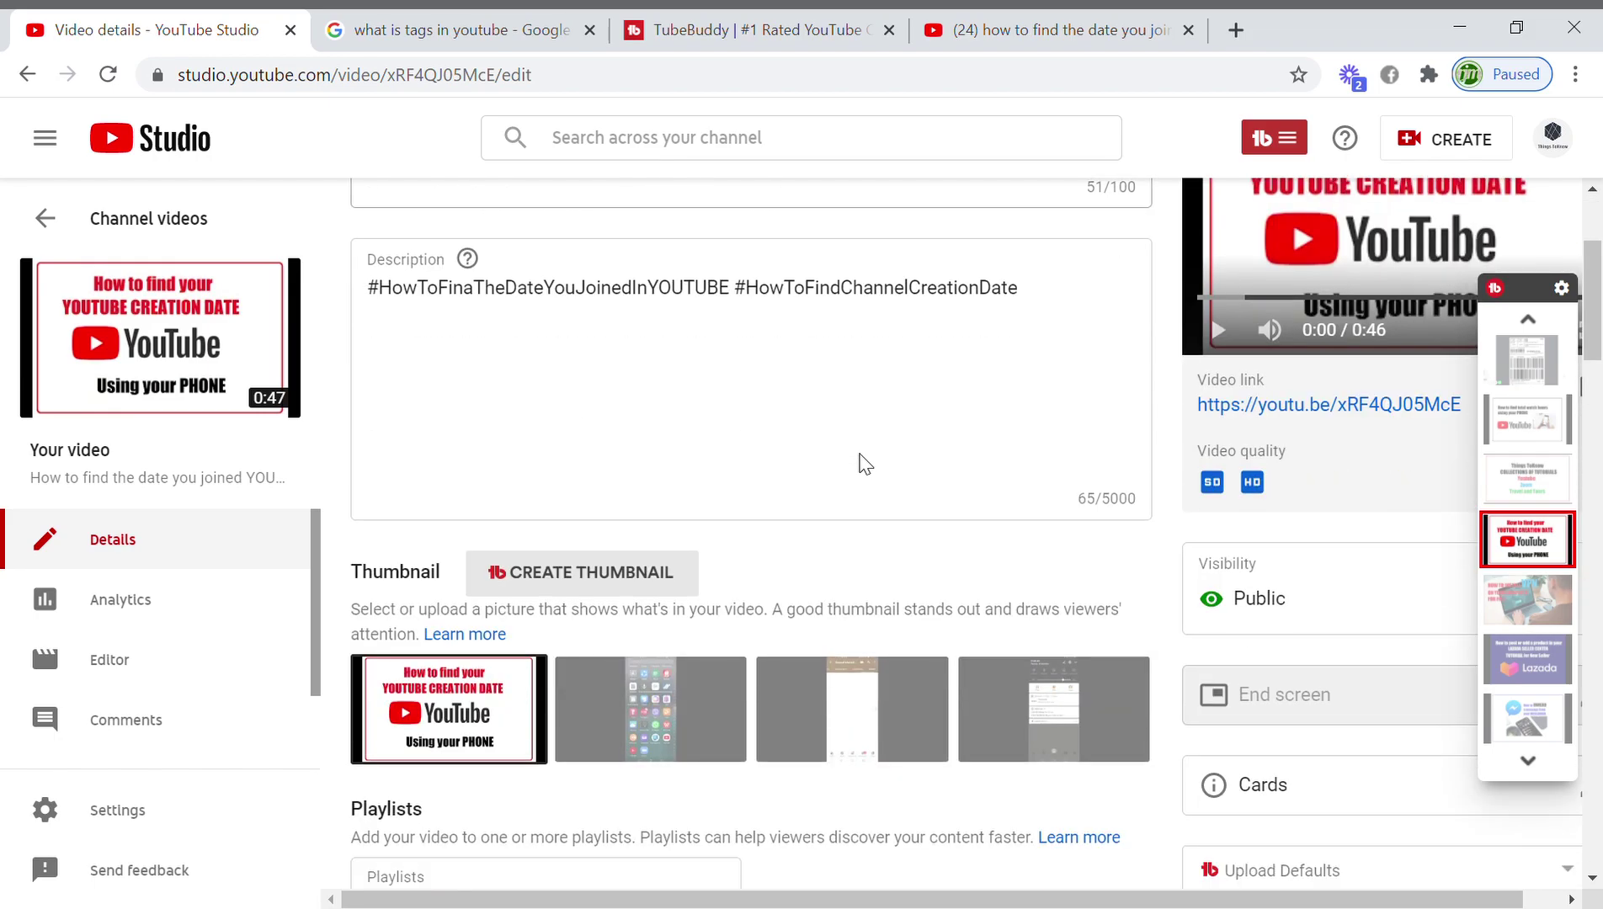
pyautogui.scroll(3, 867, 463)
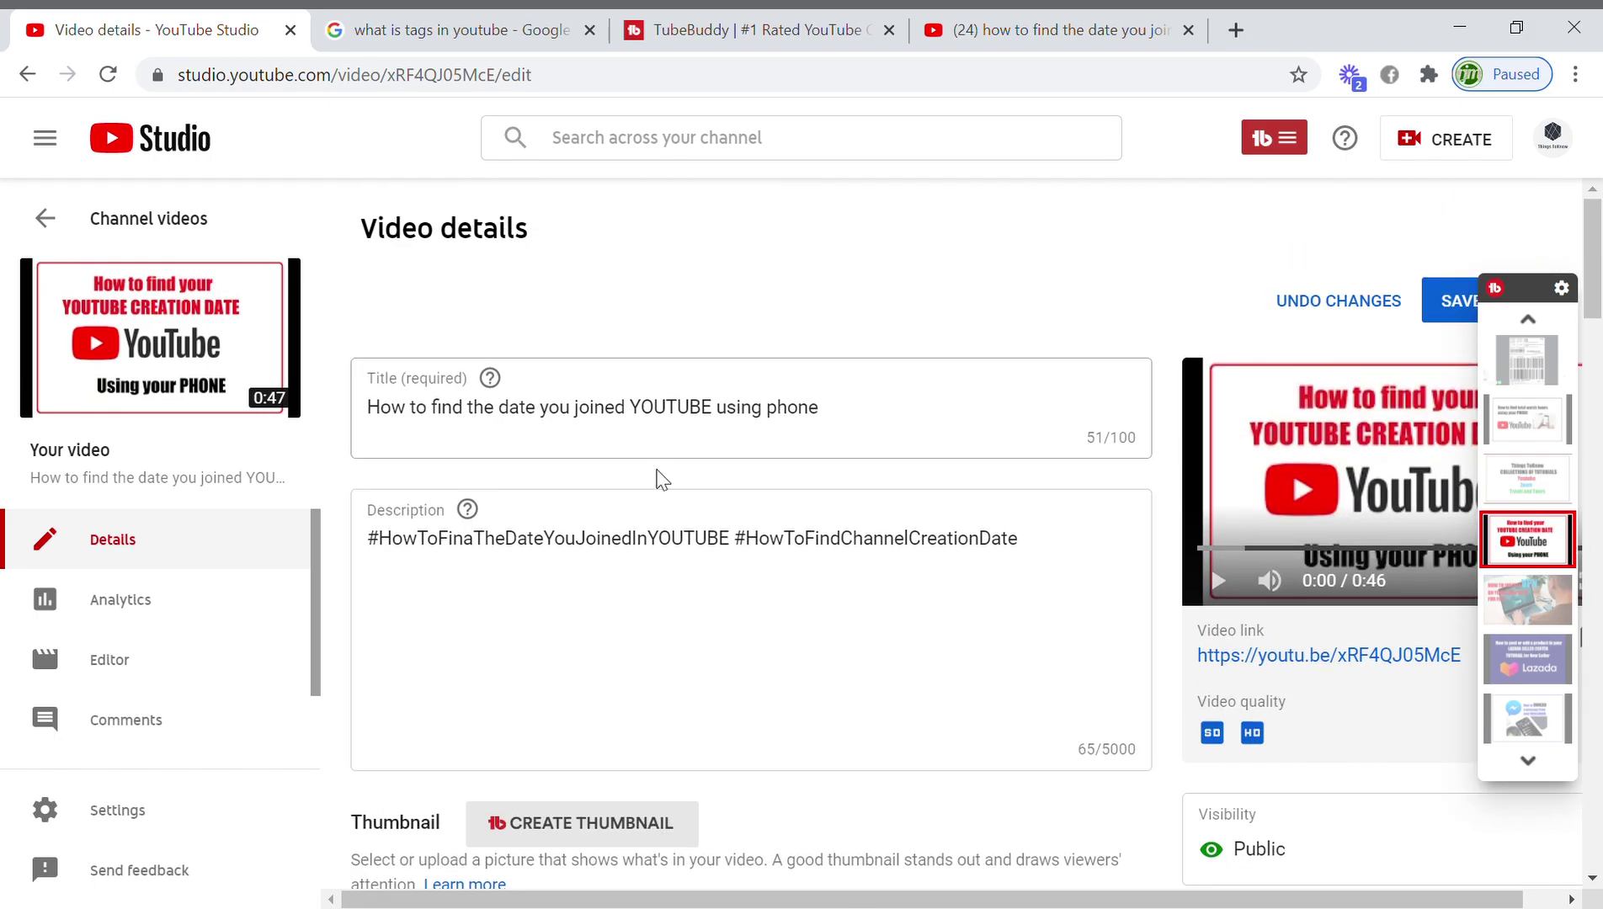
pyautogui.scroll(-6, 862, 494)
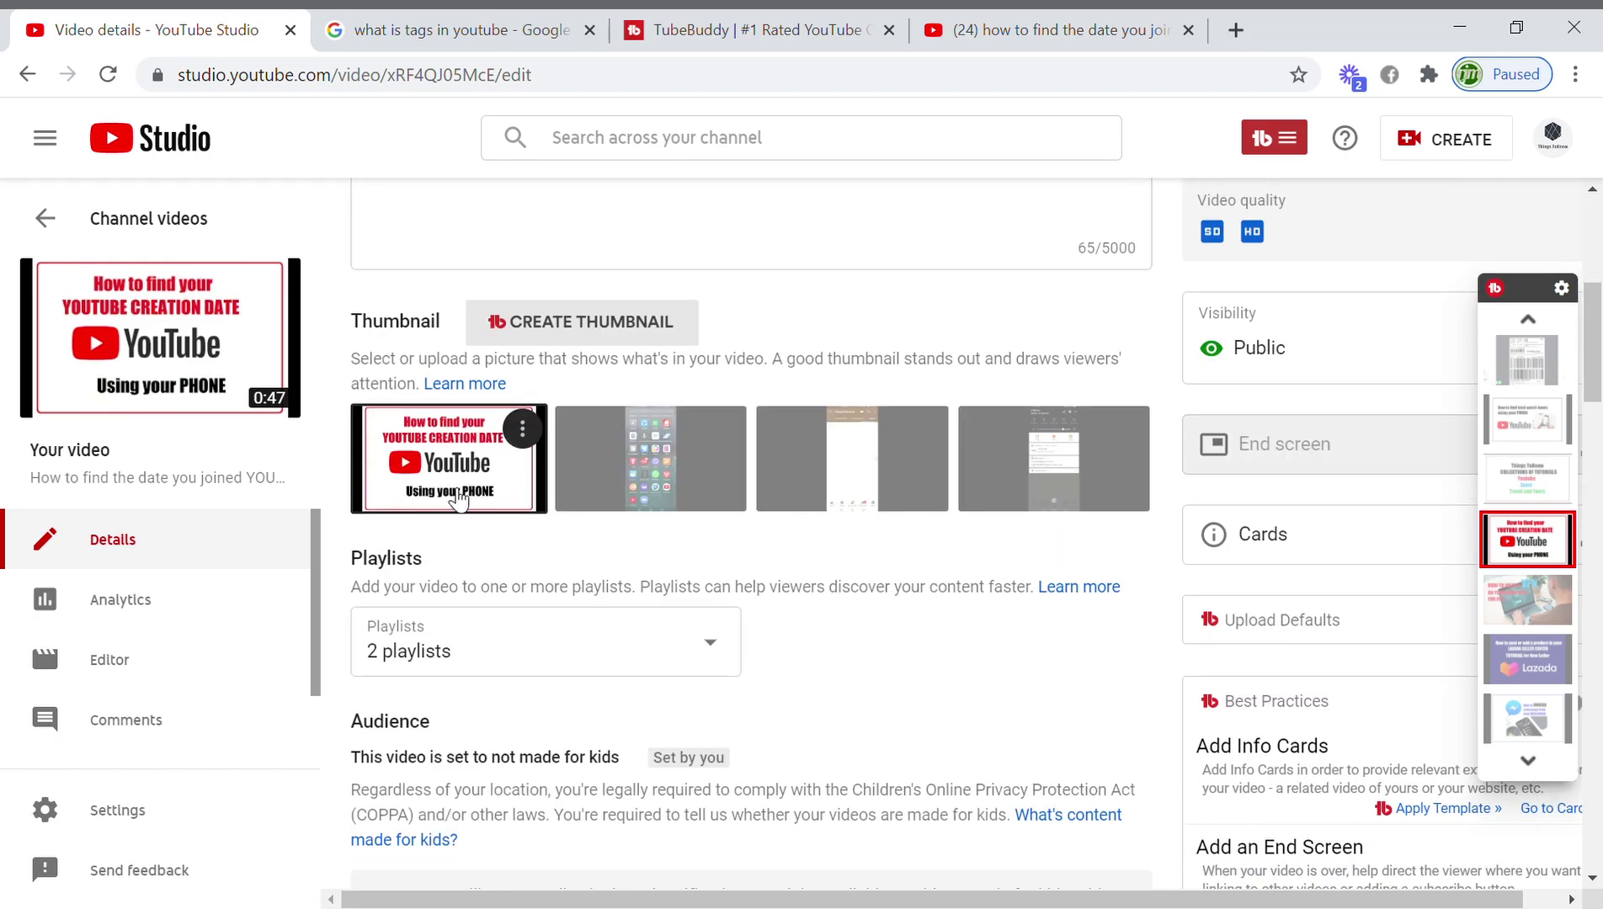
pyautogui.scroll(-3, 555, 505)
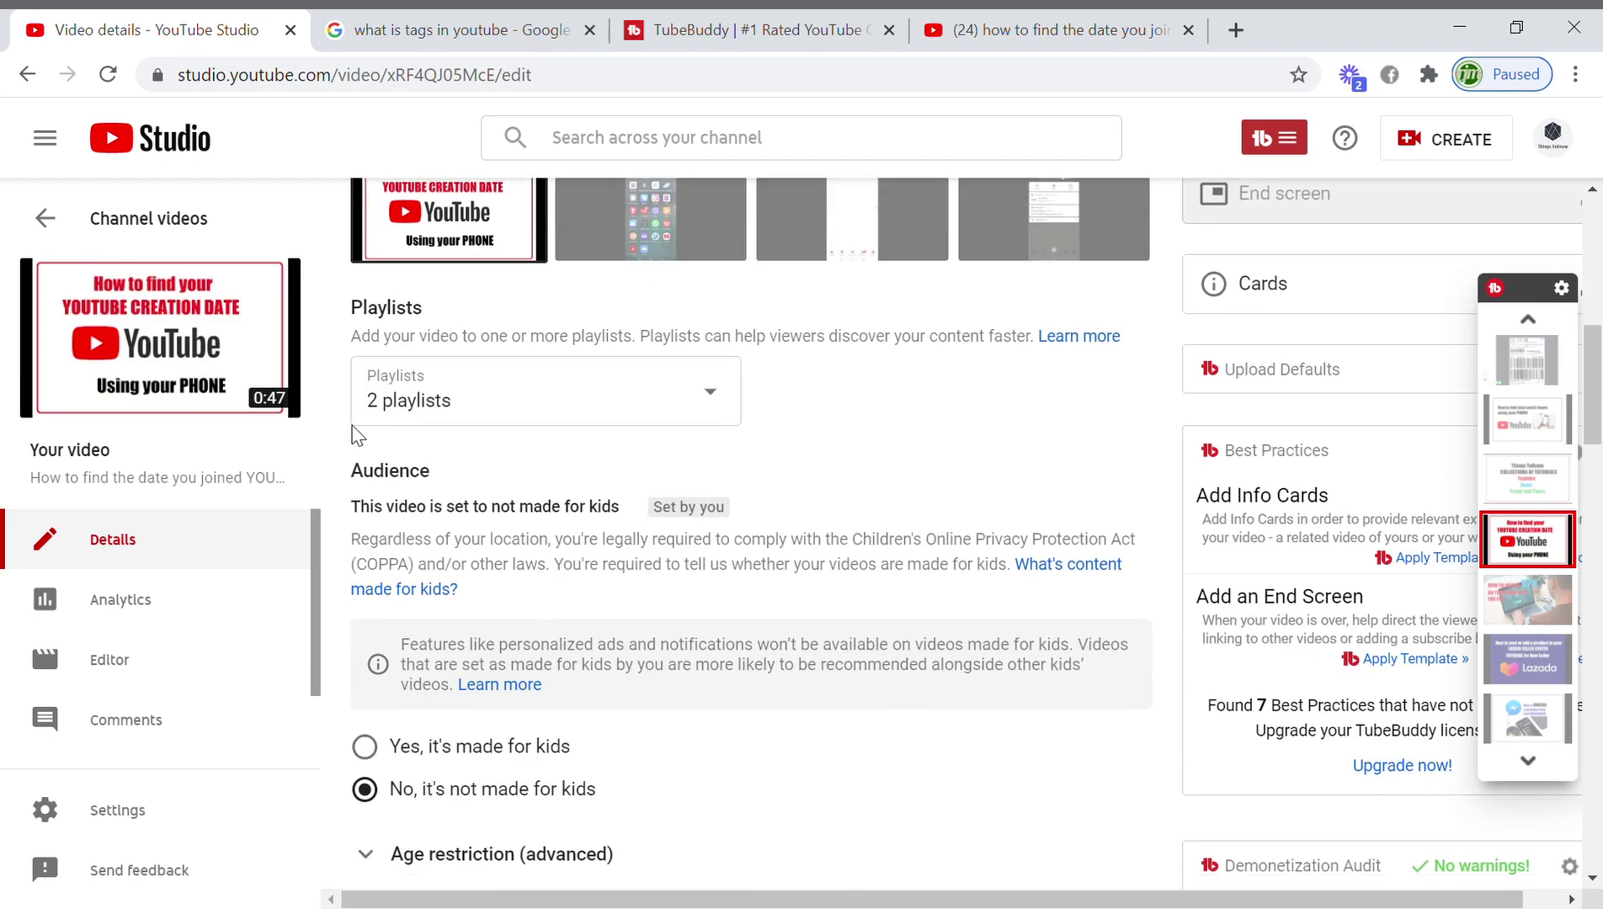
# Step: Check the video's selected playlists, and review its audience, paid promotion and tags settings
pyautogui.click(479, 408)
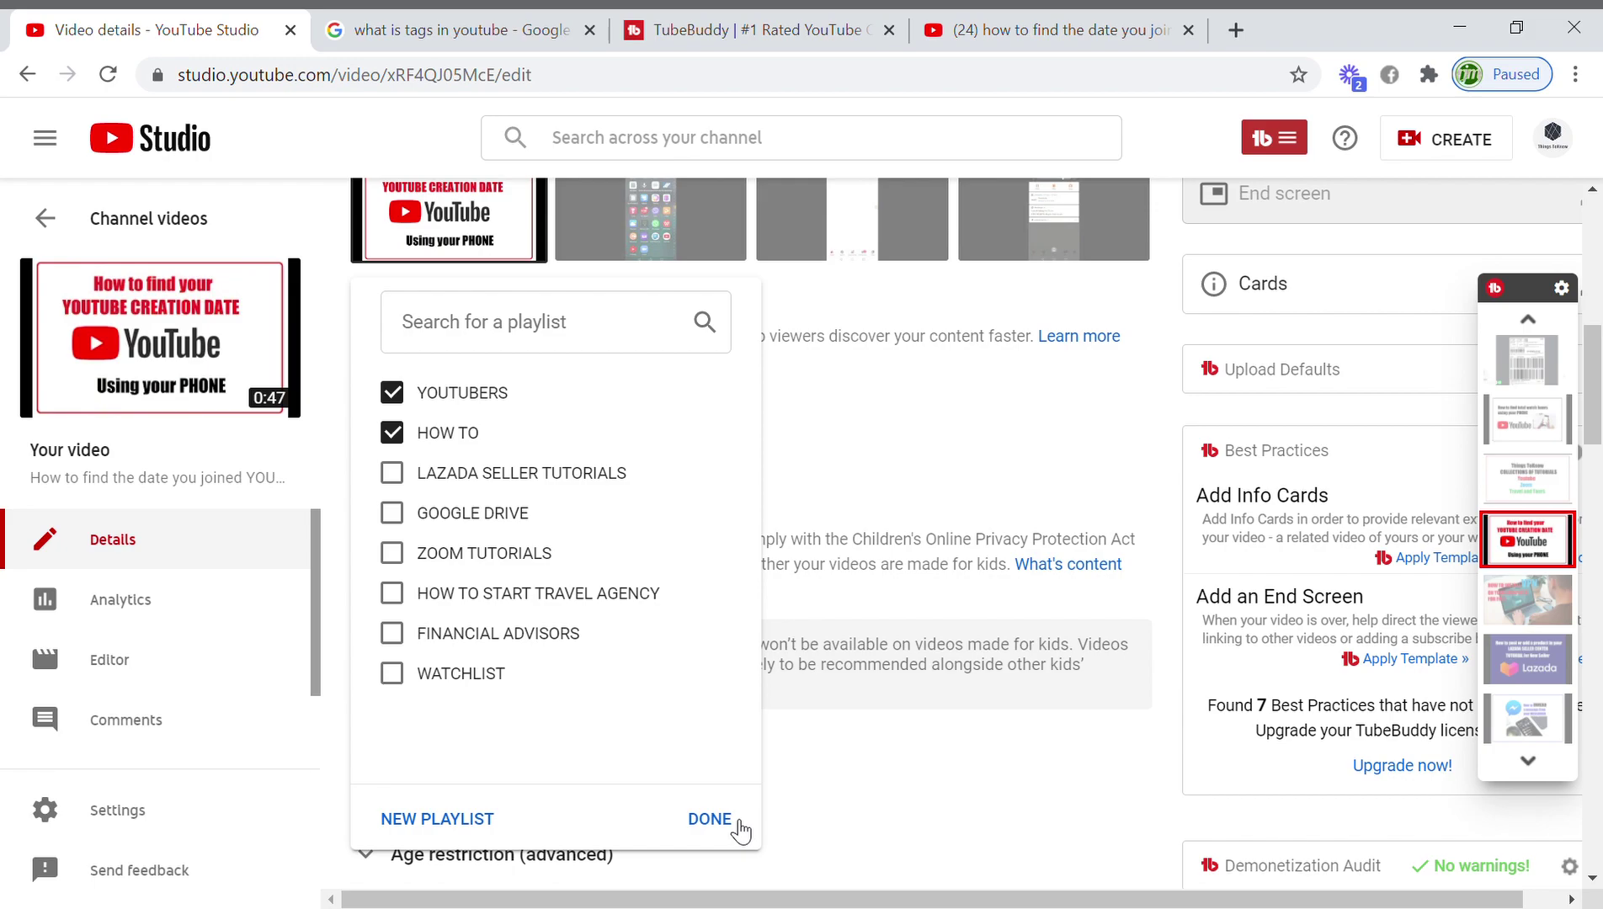
pyautogui.click(711, 819)
pyautogui.scroll(-6, 824, 776)
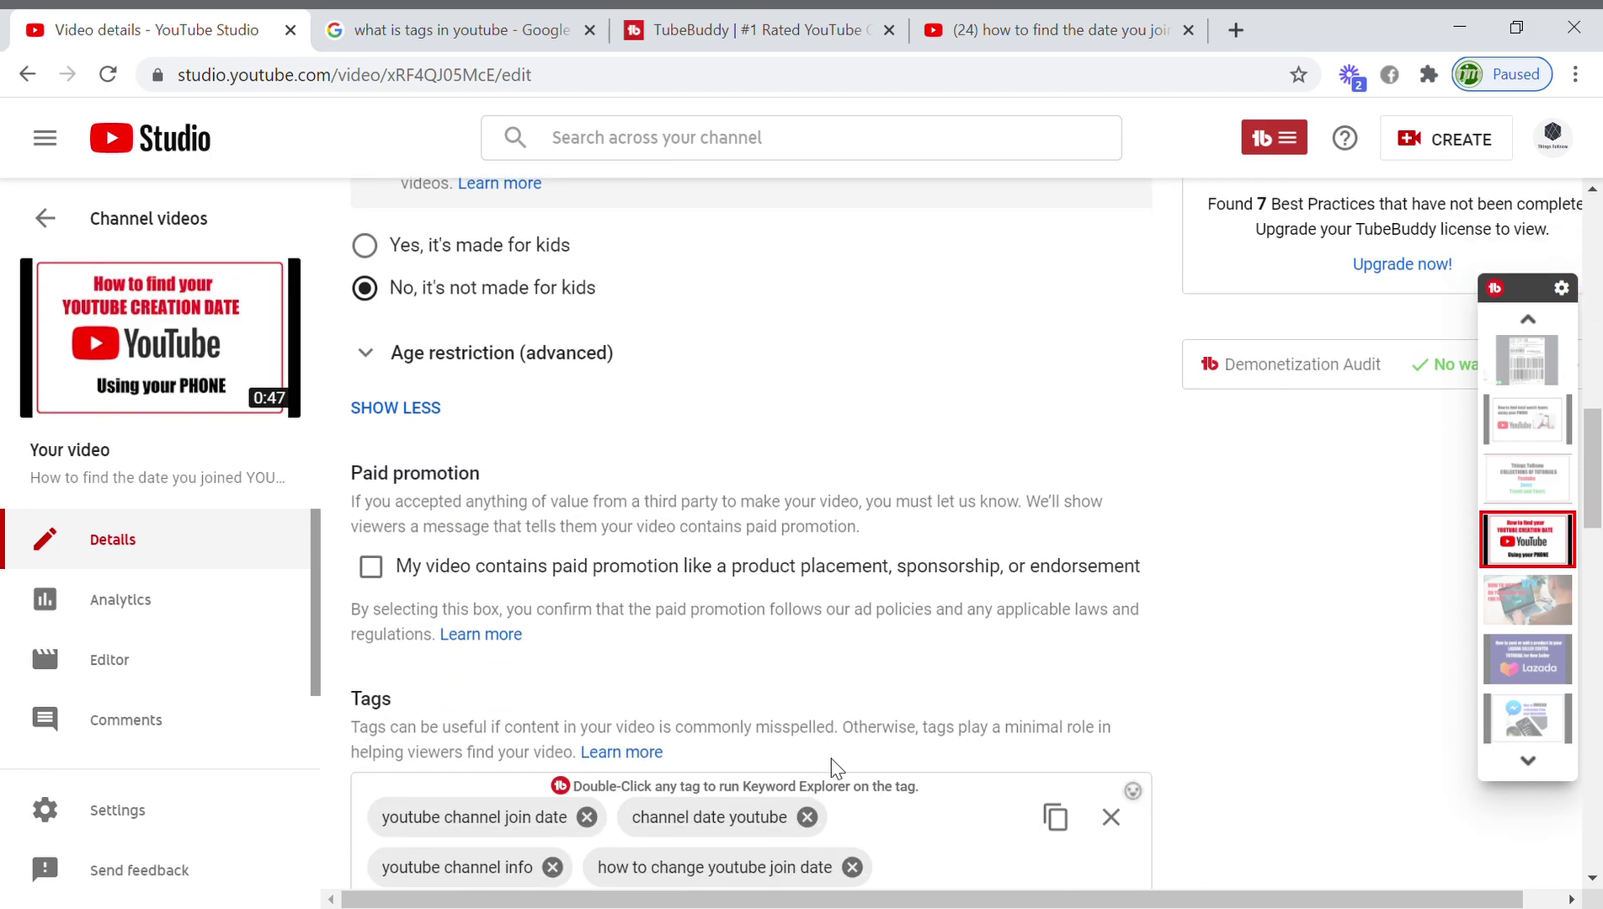
pyautogui.scroll(3, 422, 401)
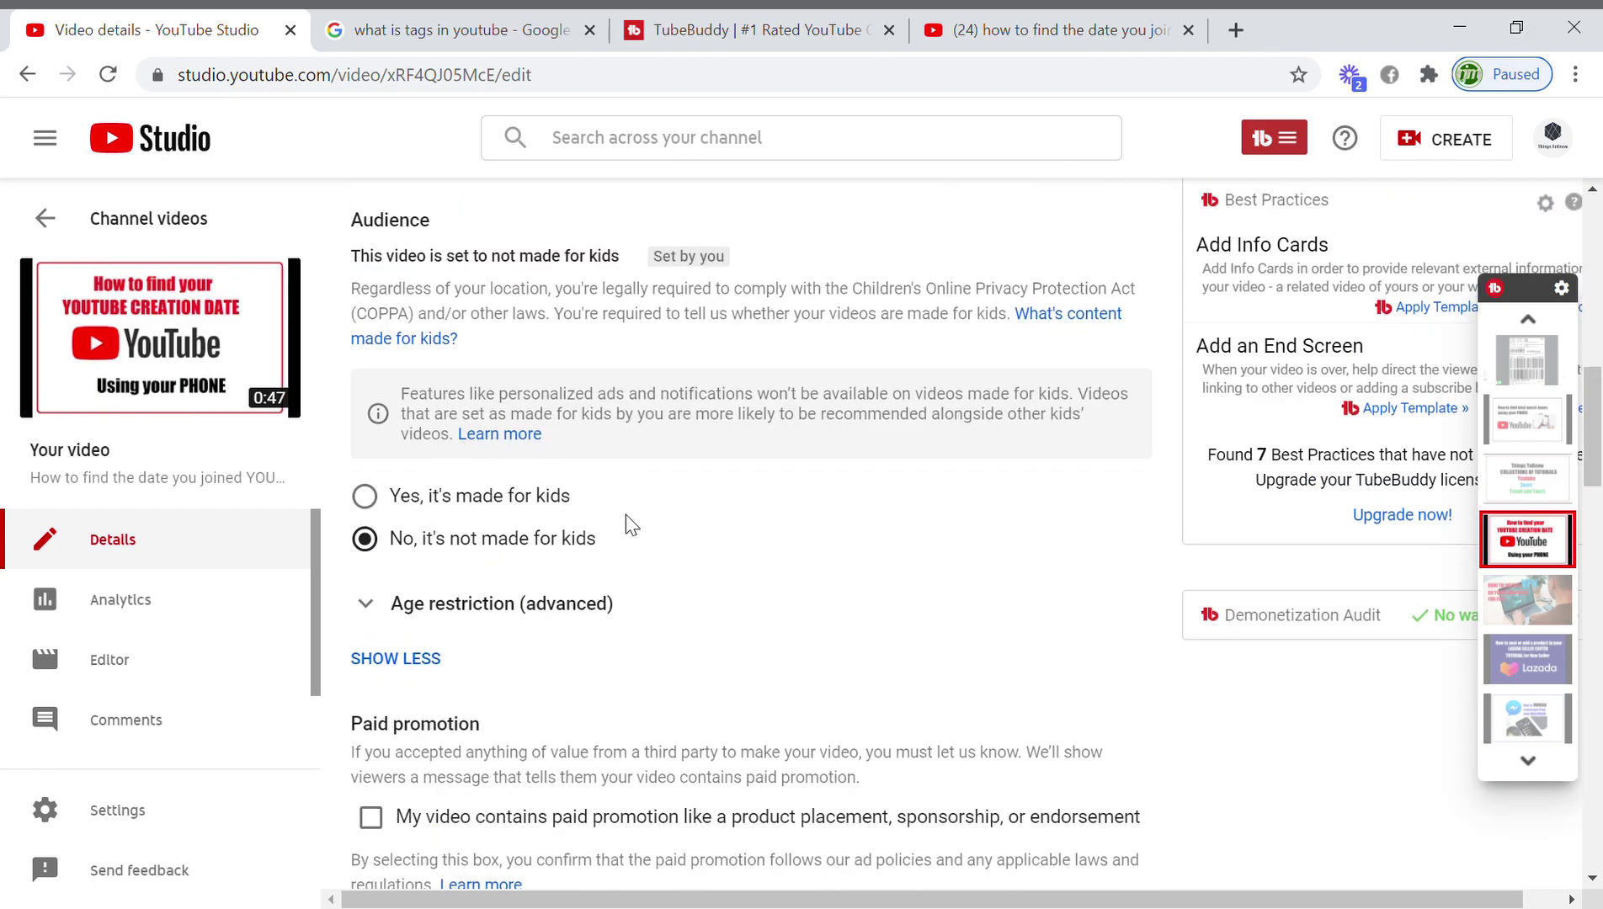
pyautogui.scroll(-3, 625, 524)
pyautogui.scroll(-3, 854, 462)
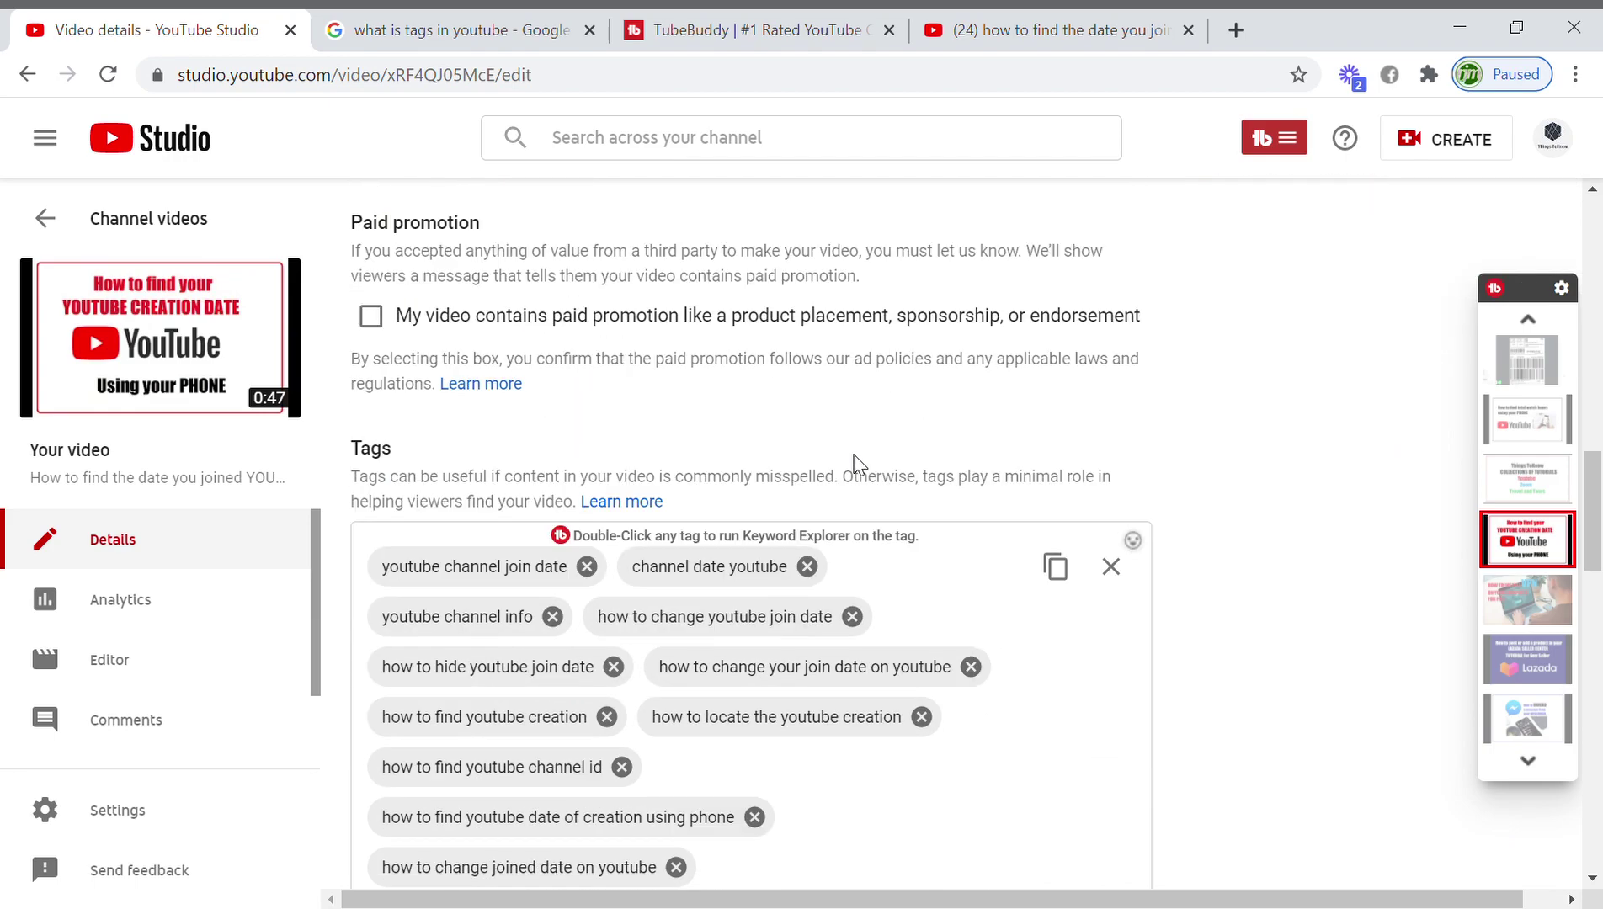
pyautogui.scroll(-3, 854, 461)
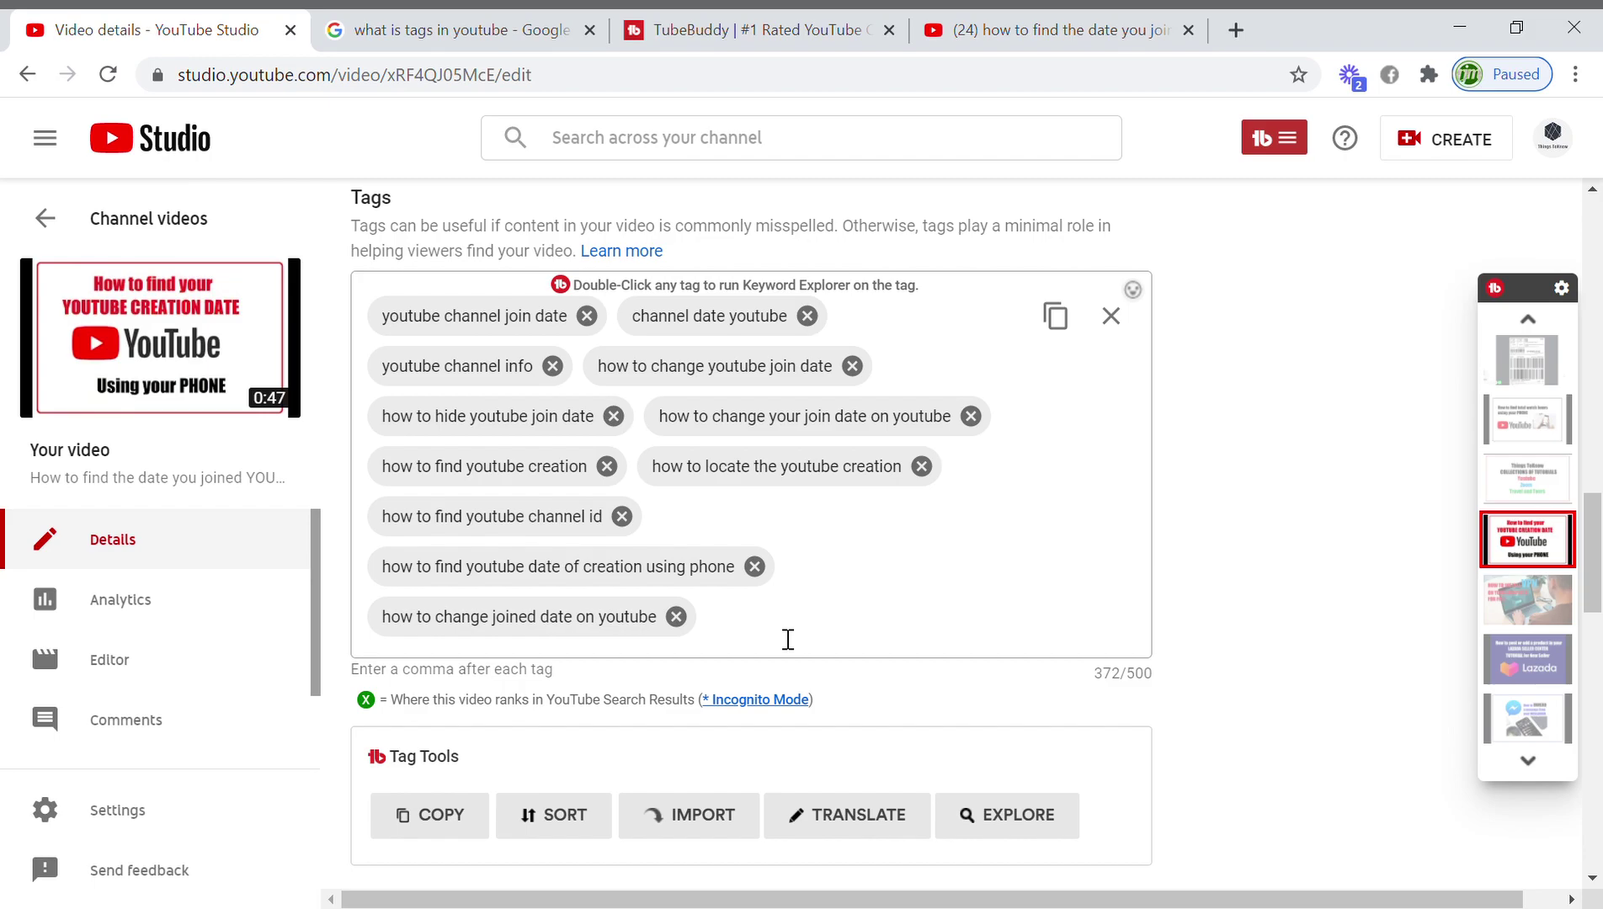
# Step: View the TubeBuddy homepage and the TubeBuddy extension's menu in YouTube Studio
pyautogui.click(744, 25)
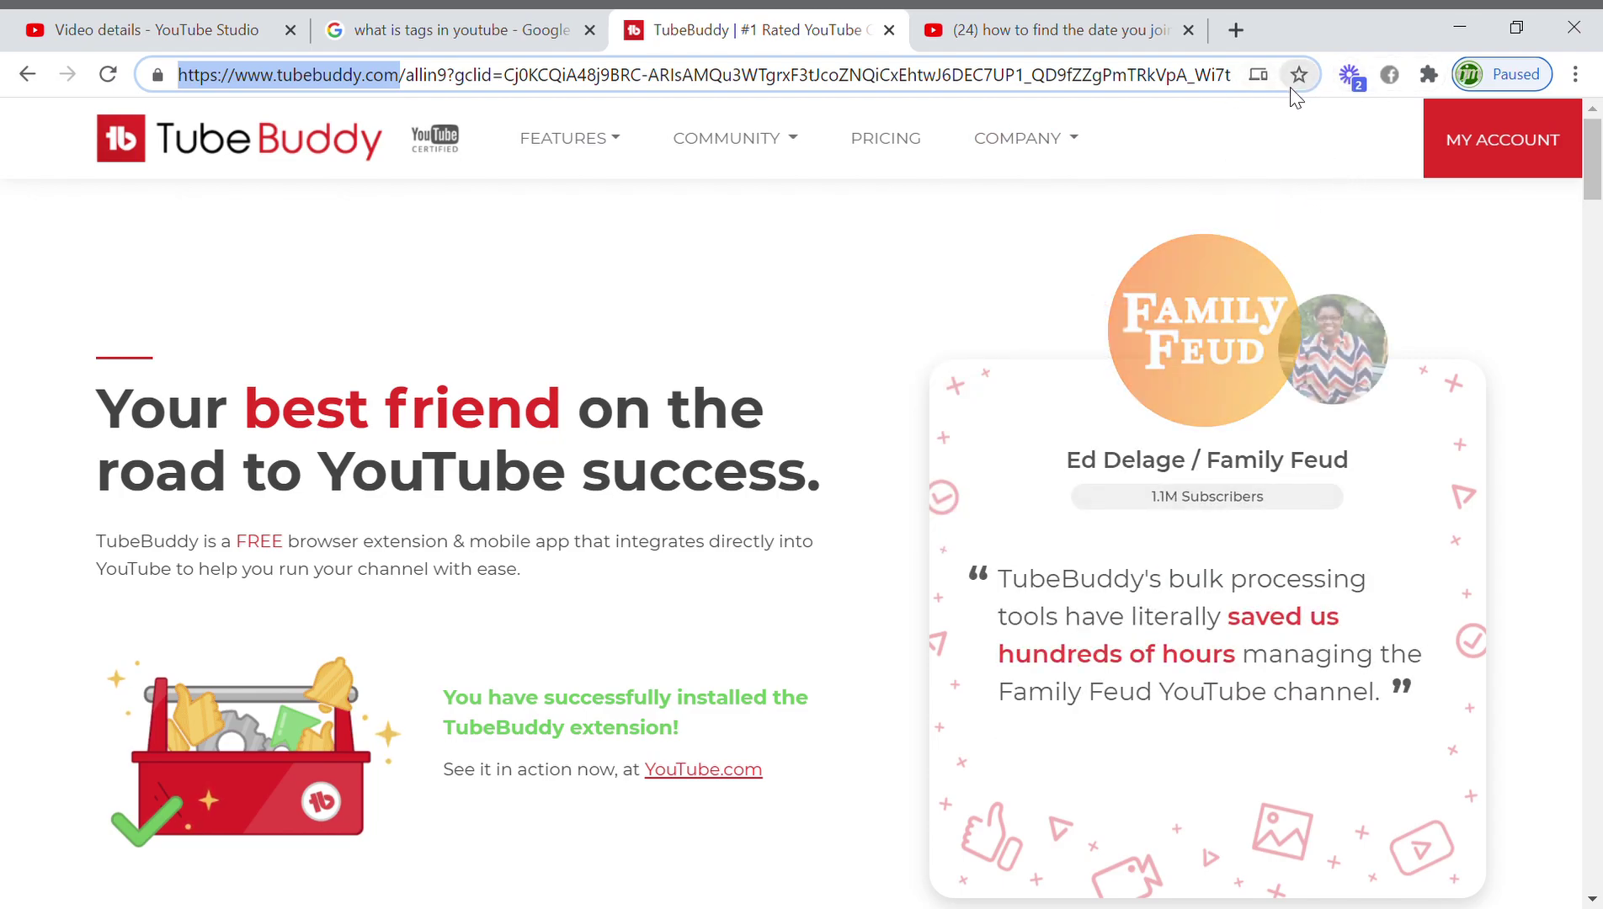
pyautogui.click(268, 22)
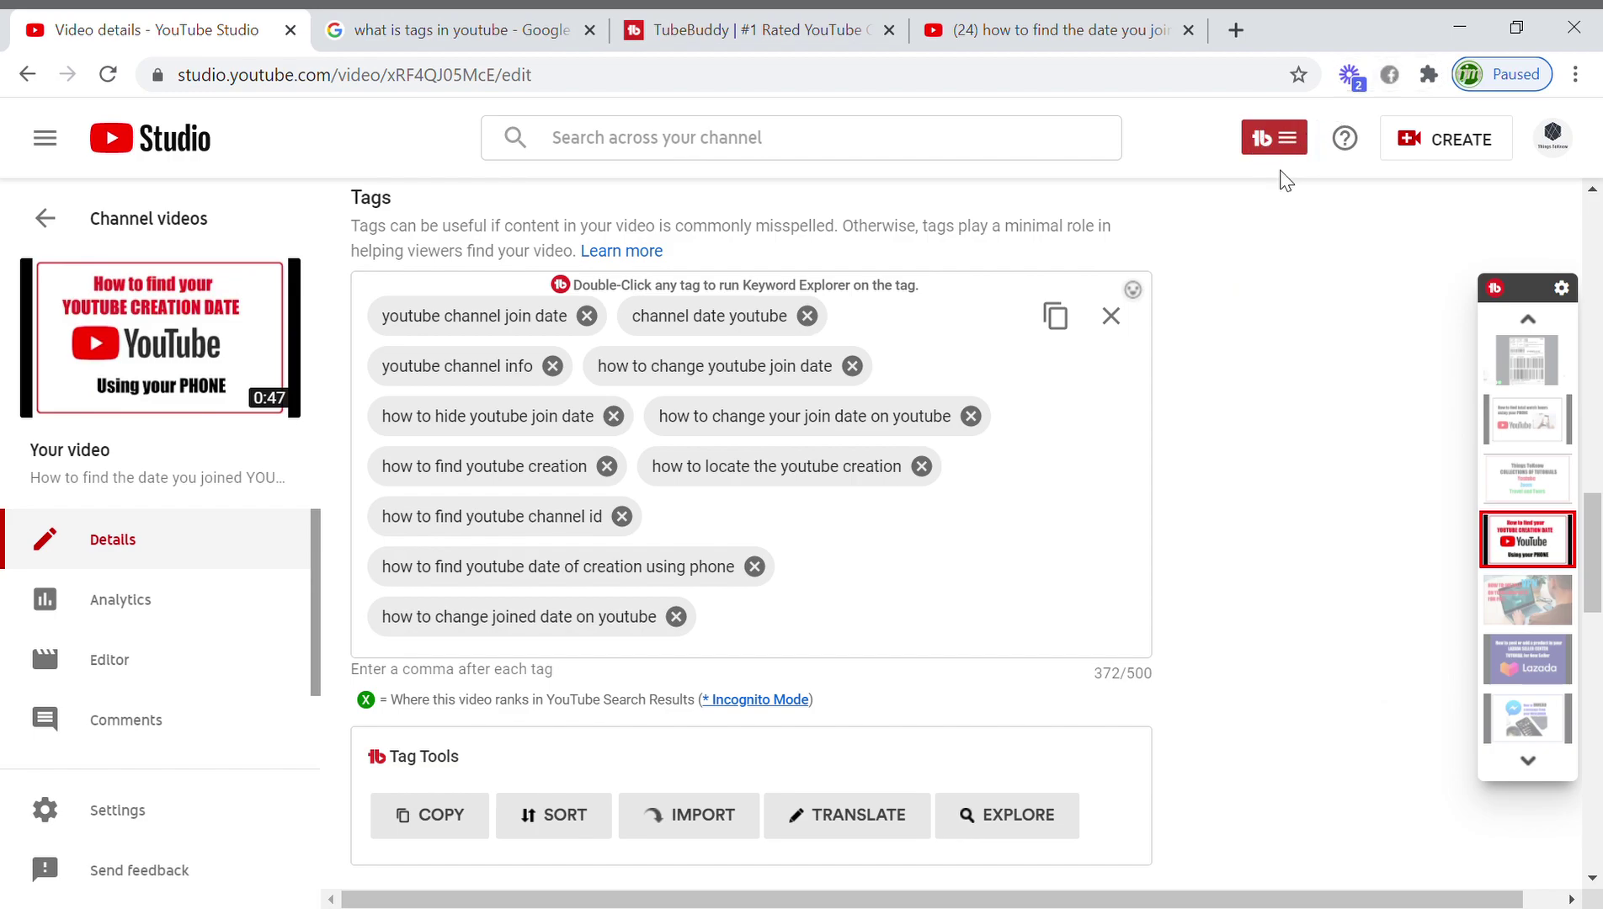
pyautogui.click(1262, 143)
pyautogui.click(1264, 143)
# Step: Remove the tag "how to change joined date on youtube" from the video
pyautogui.click(682, 627)
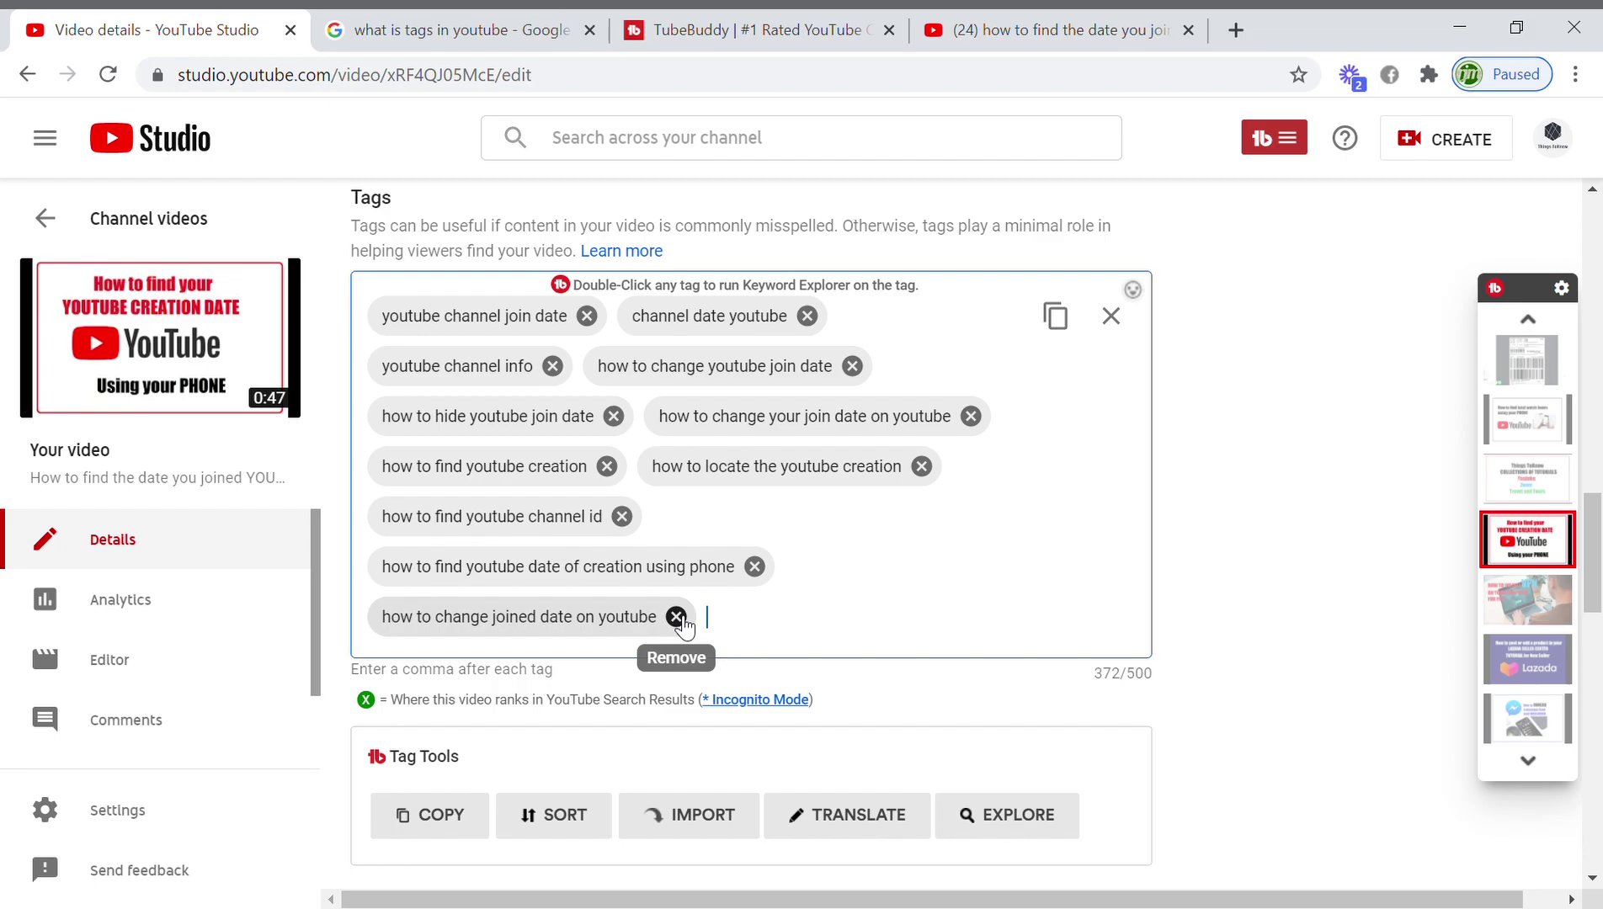
pyautogui.click(677, 617)
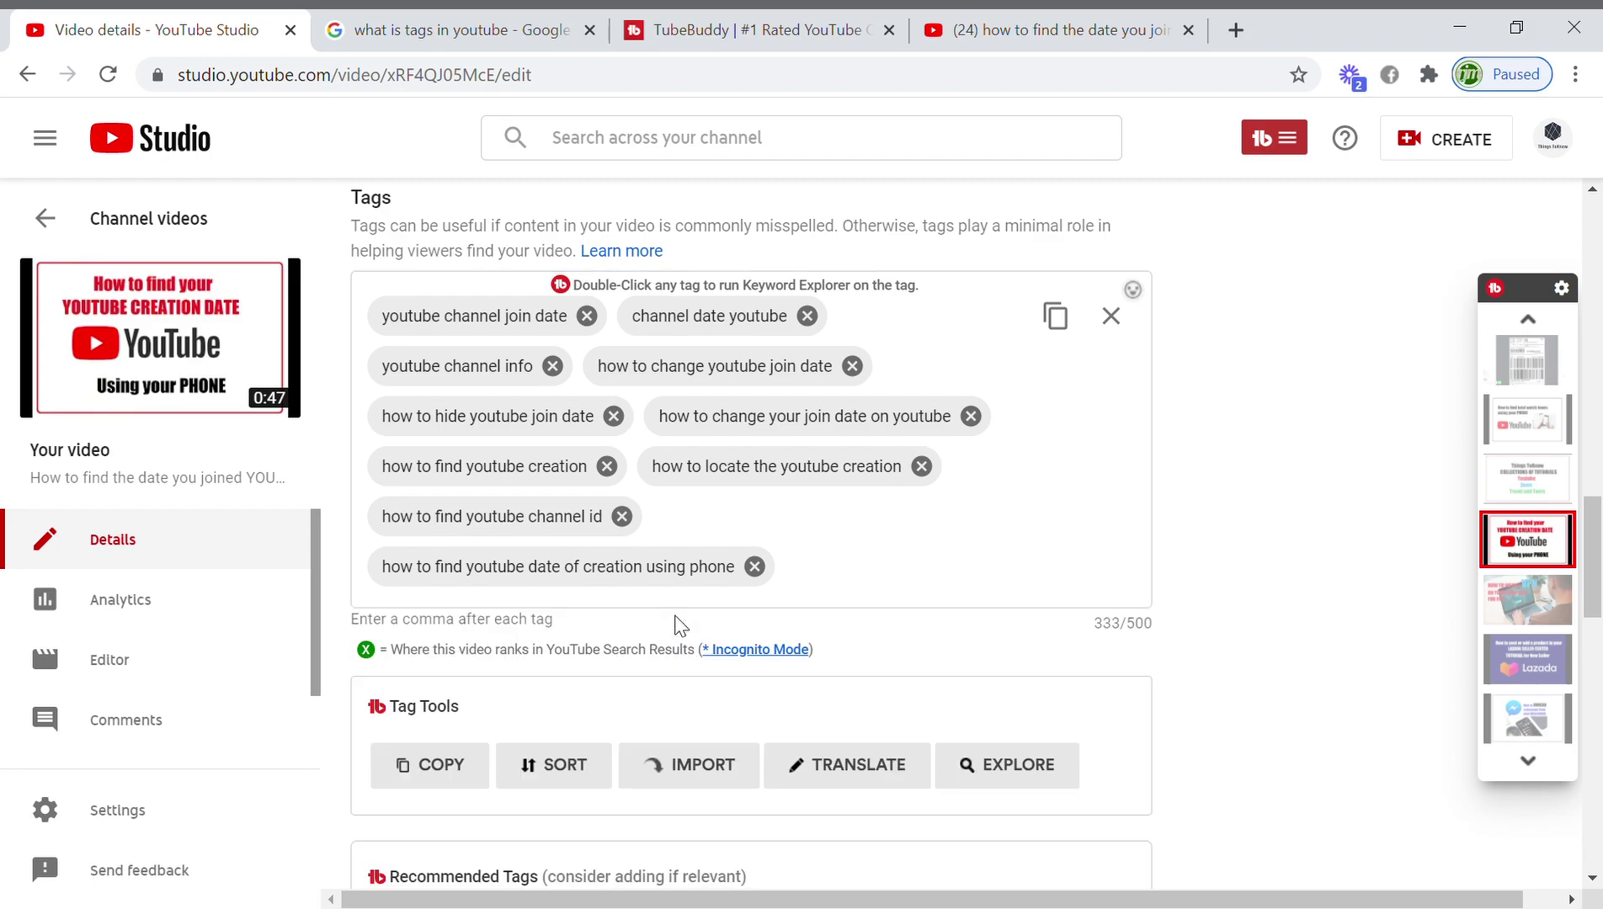
# Step: Enter "how to find the date you join youtube" as the text of a new tag
pyautogui.click(814, 580)
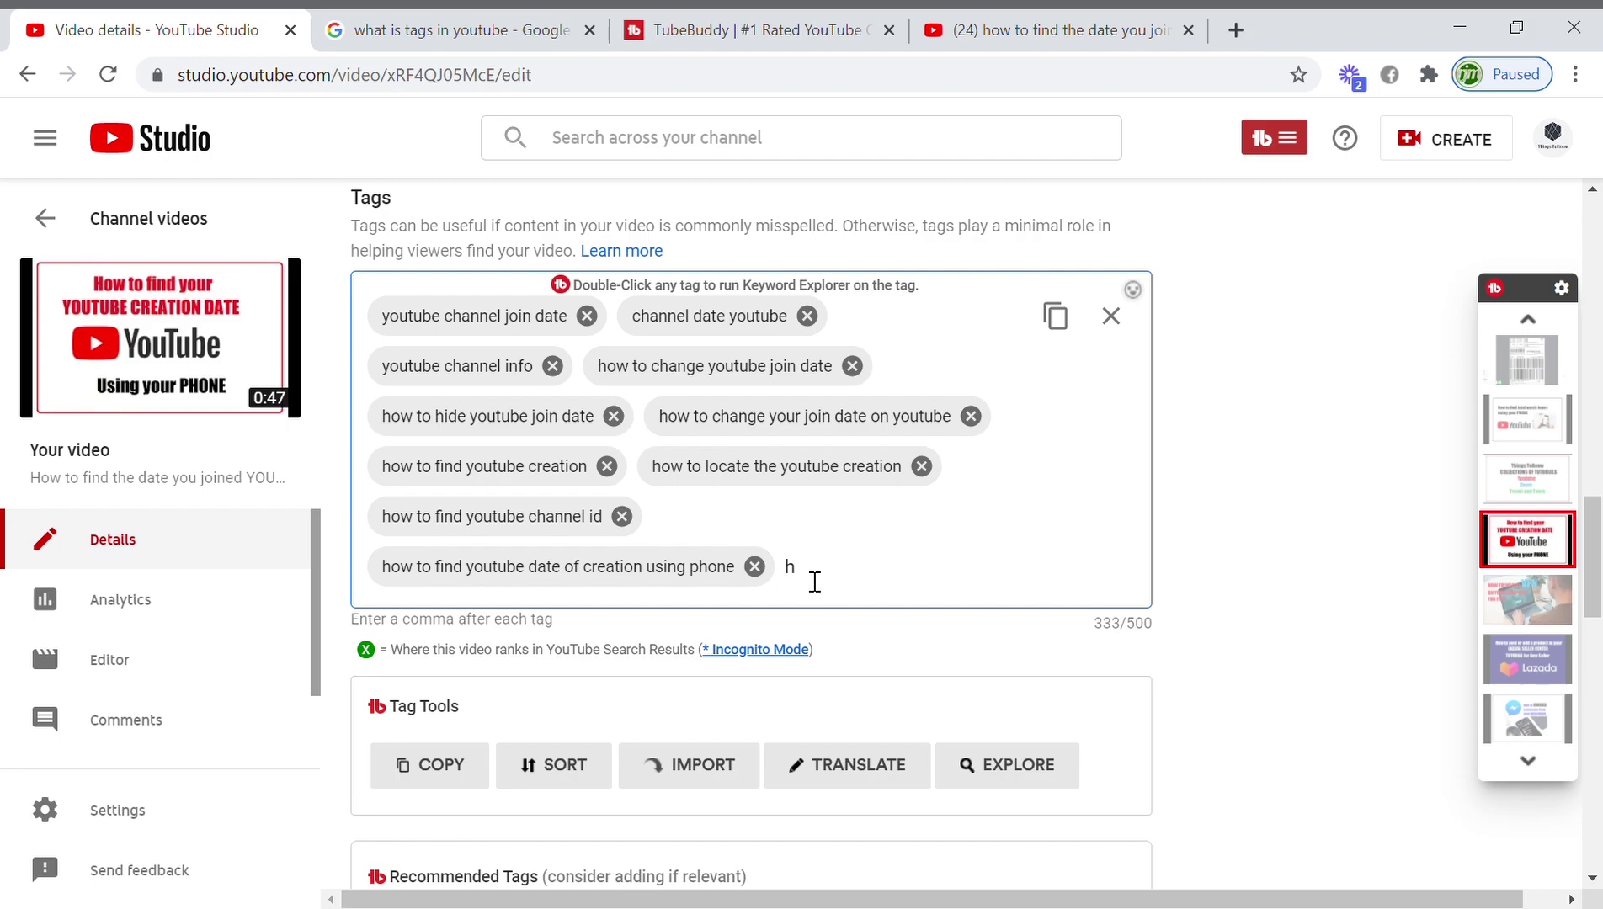
pyautogui.write('how to find the date')
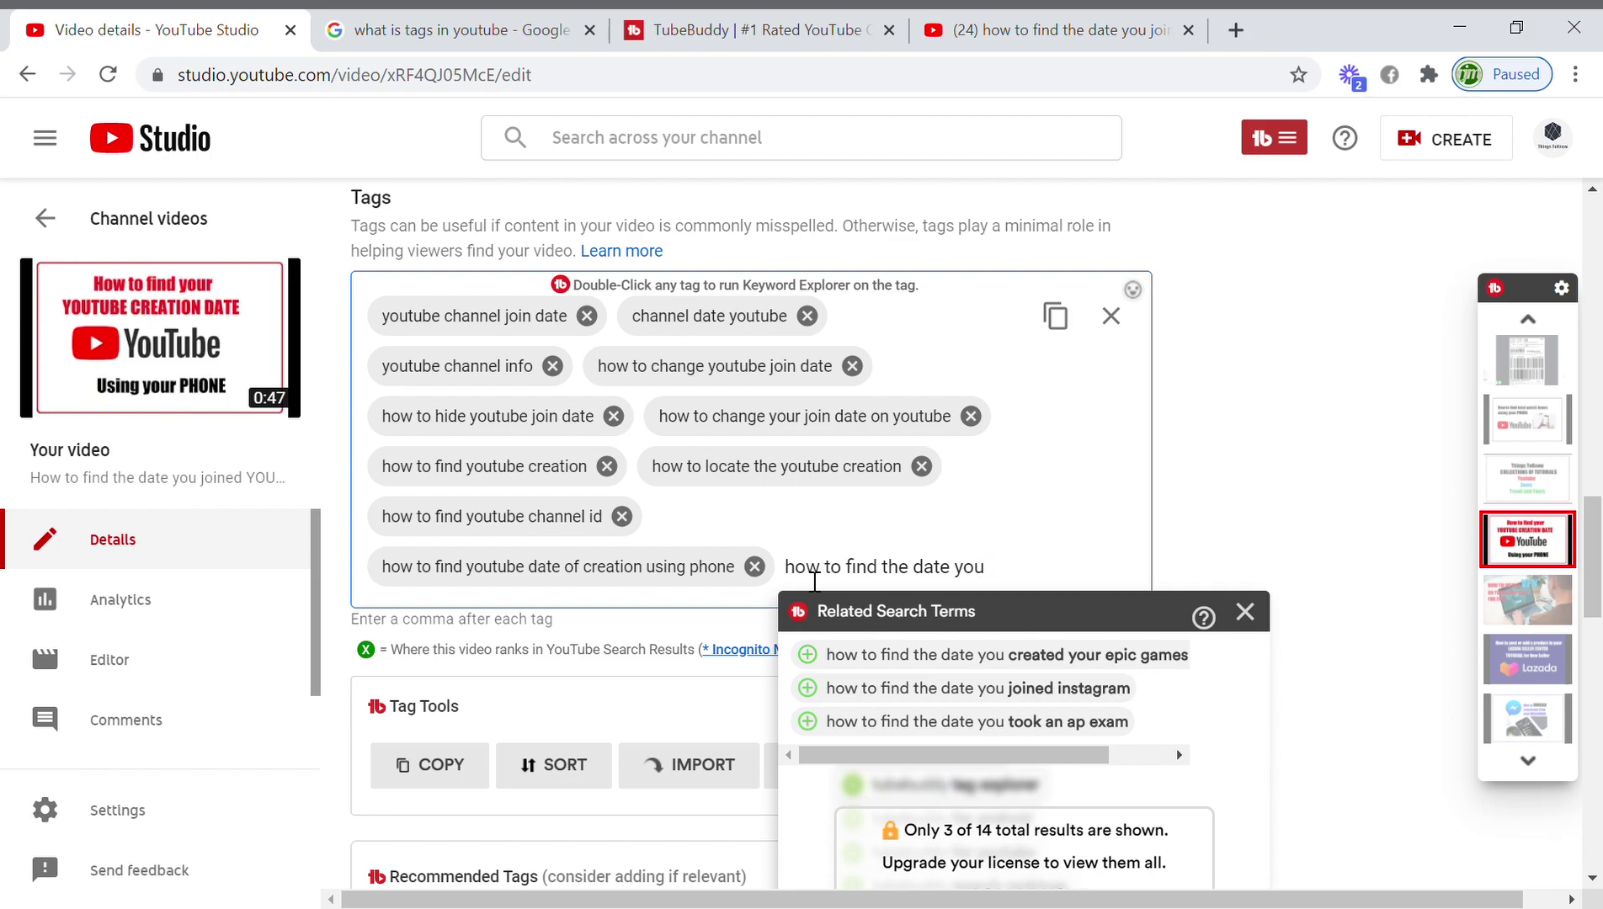
pyautogui.write('you joine yo')
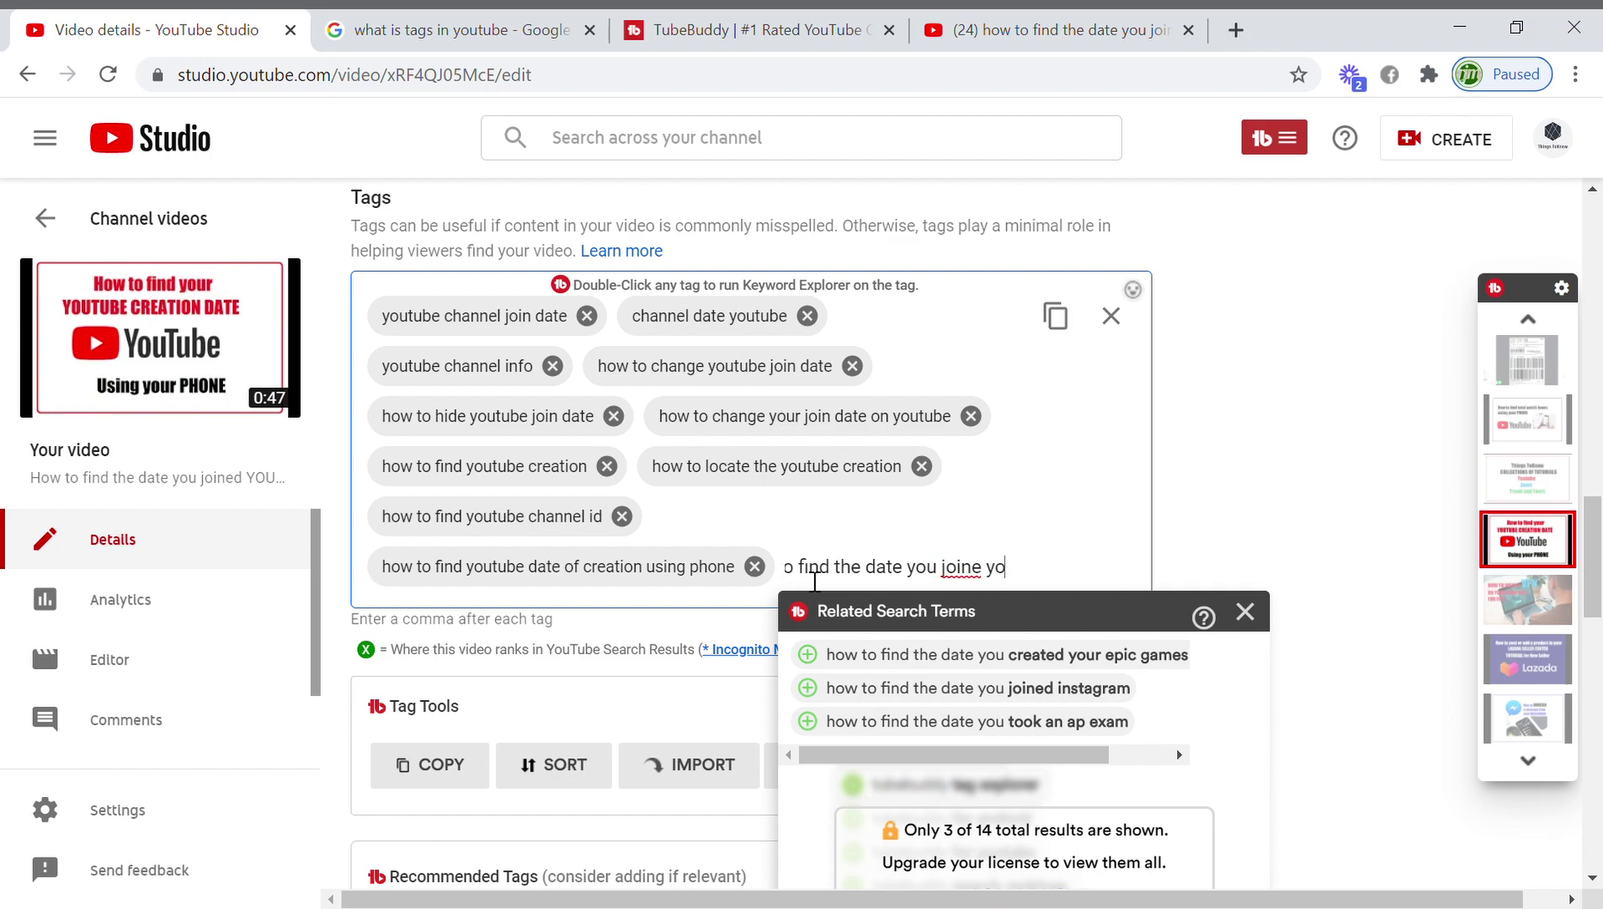
pyautogui.press('BackSpace')
pyautogui.press('BackSpace')
pyautogui.press('BackSpace')
pyautogui.press('BackSpace')
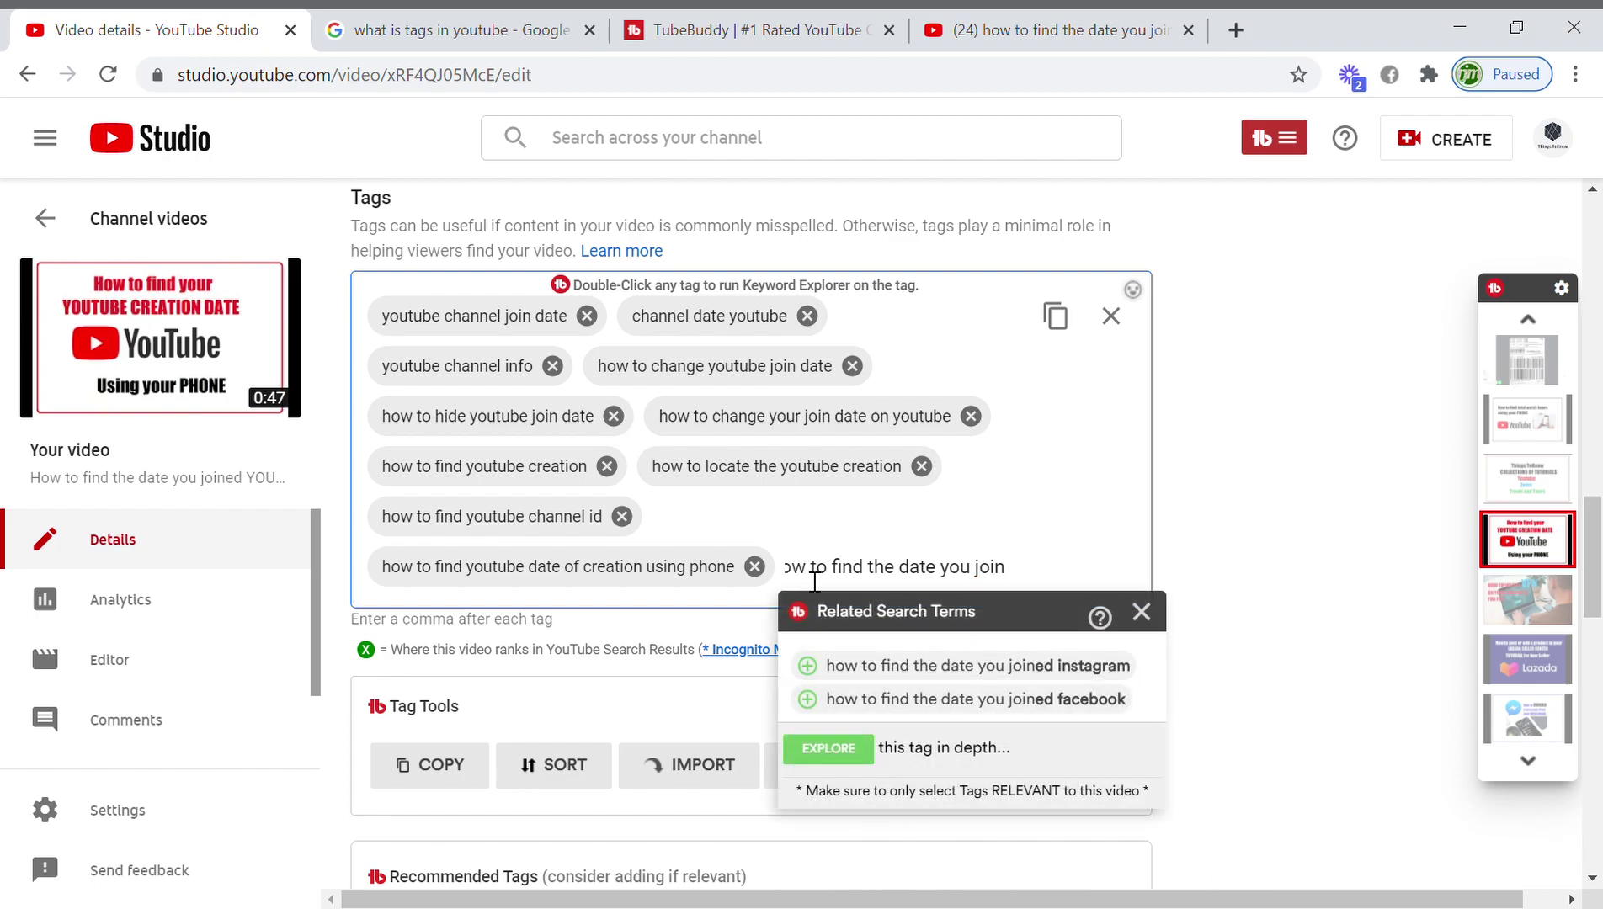
pyautogui.write('you')
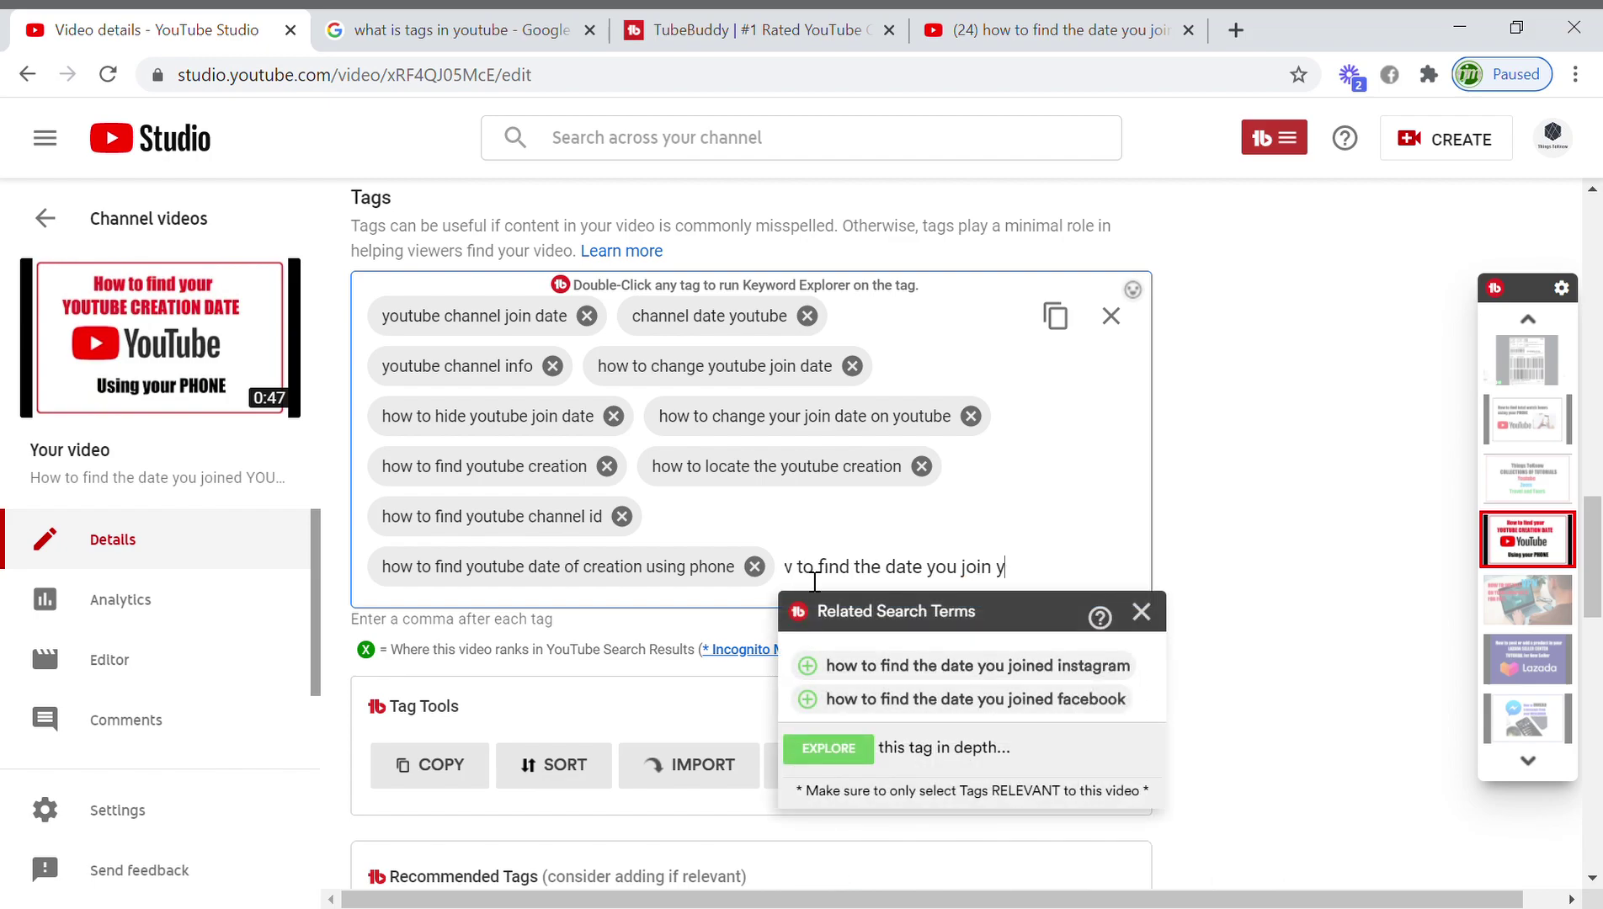
pyautogui.write('tube')
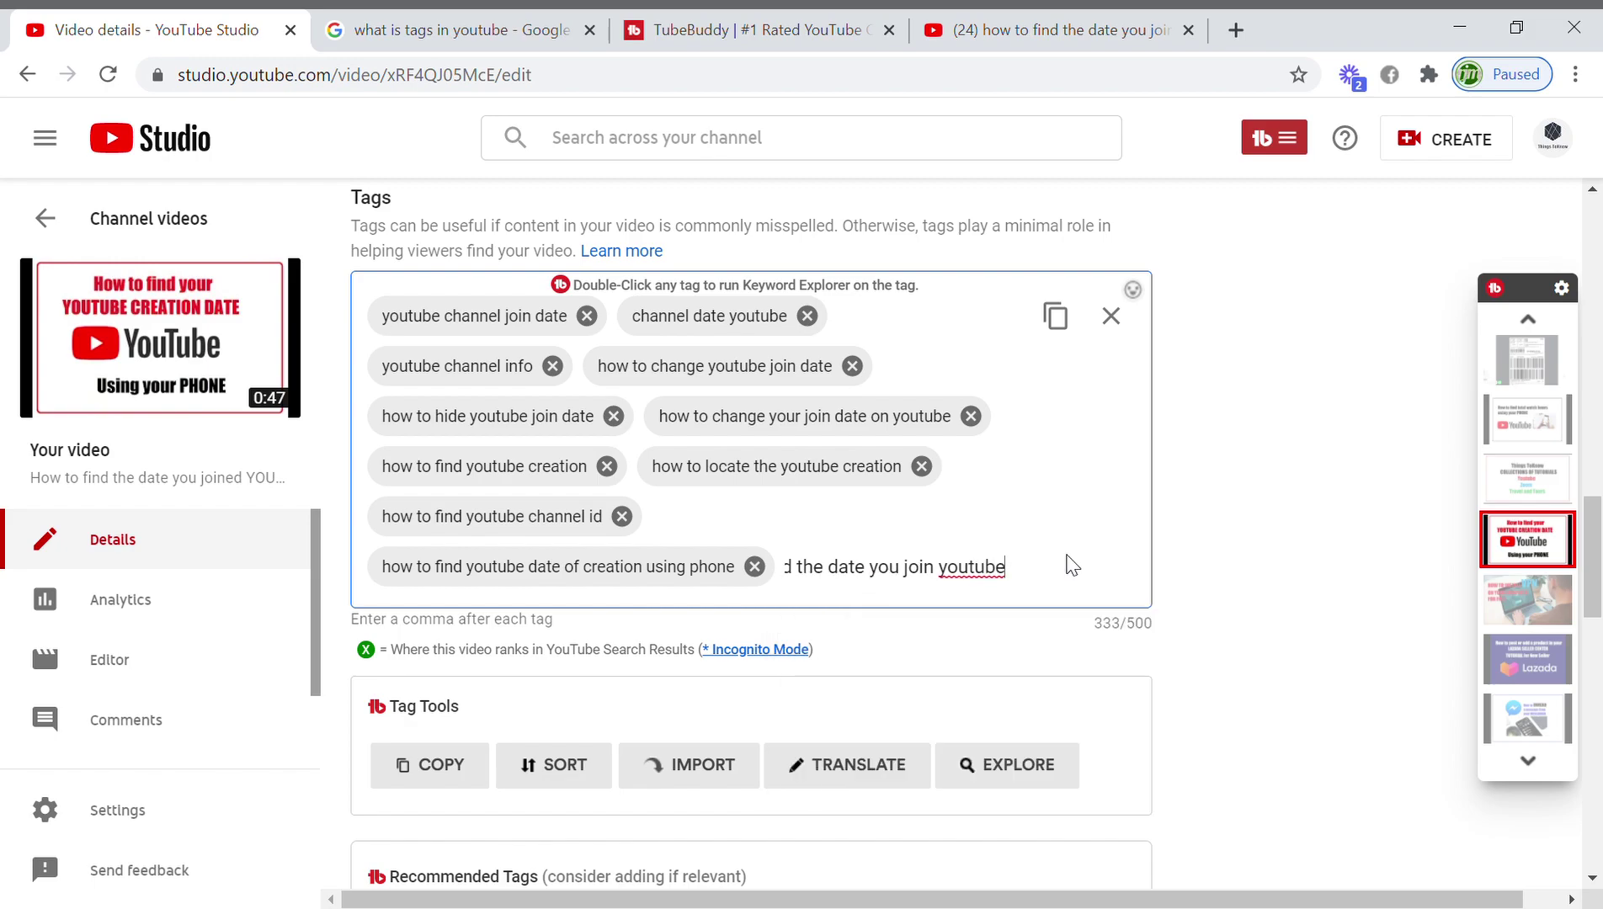
# Step: Change the ending of the unfinished tag text and add the tag as "how to find the creation of youtube"
pyautogui.press('BackSpace')
pyautogui.press('BackSpace')
pyautogui.press('BackSpace')
pyautogui.press('BackSpace')
pyautogui.press('BackSpace')
pyautogui.press('BackSpace')
pyautogui.press('BackSpace')
pyautogui.press('BackSpace')
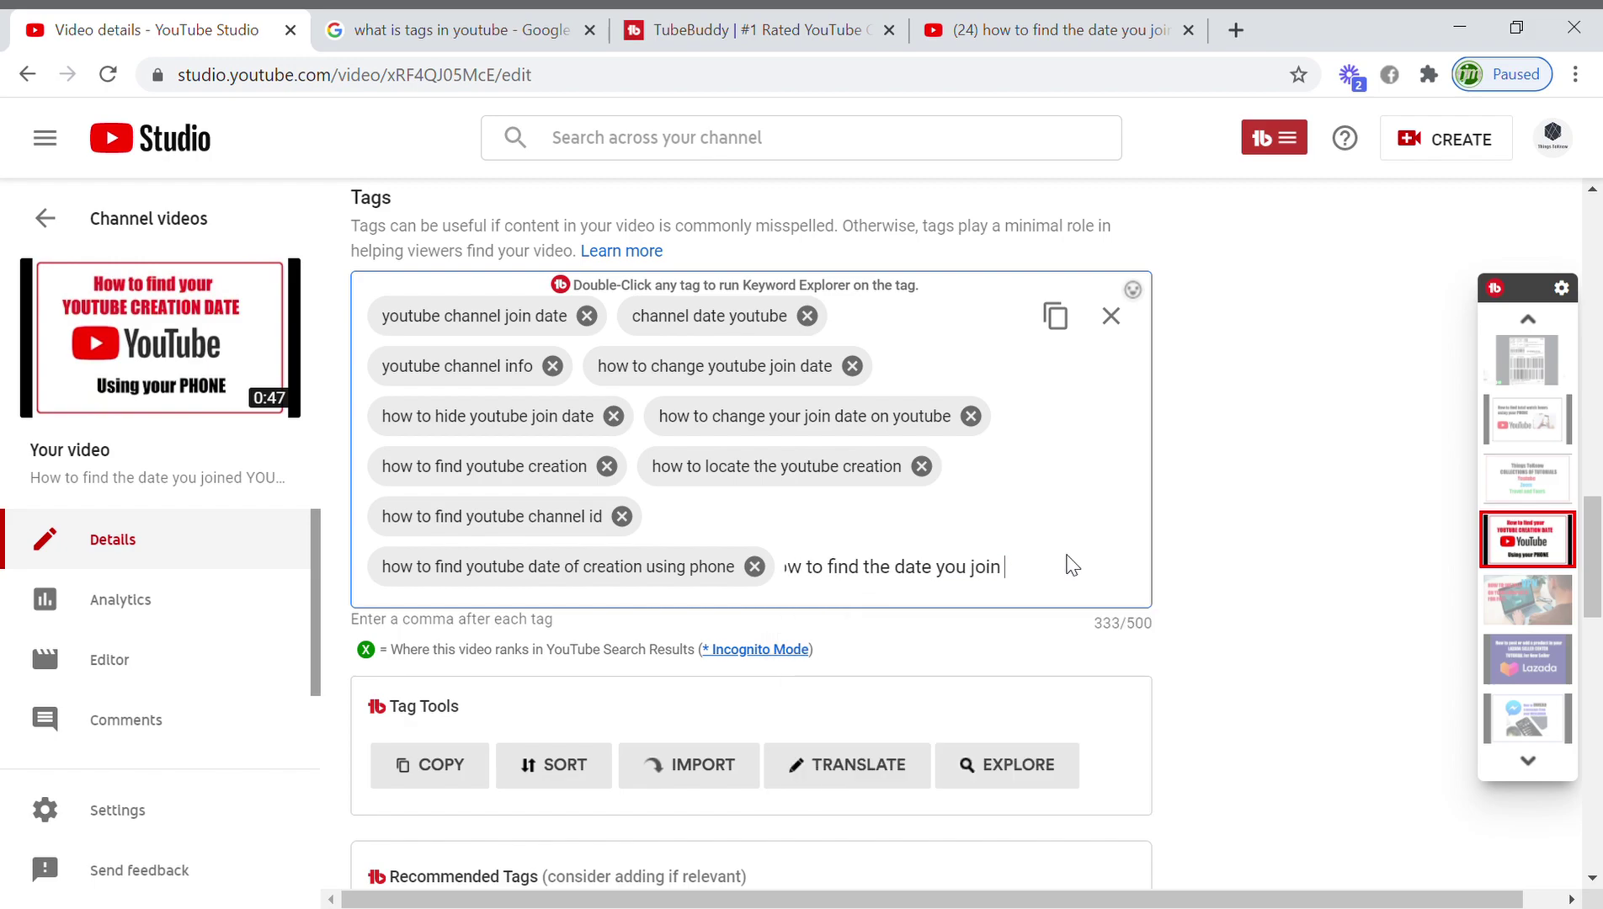
pyautogui.press('BackSpace')
pyautogui.press('BackSpace')
pyautogui.press('BackSpace')
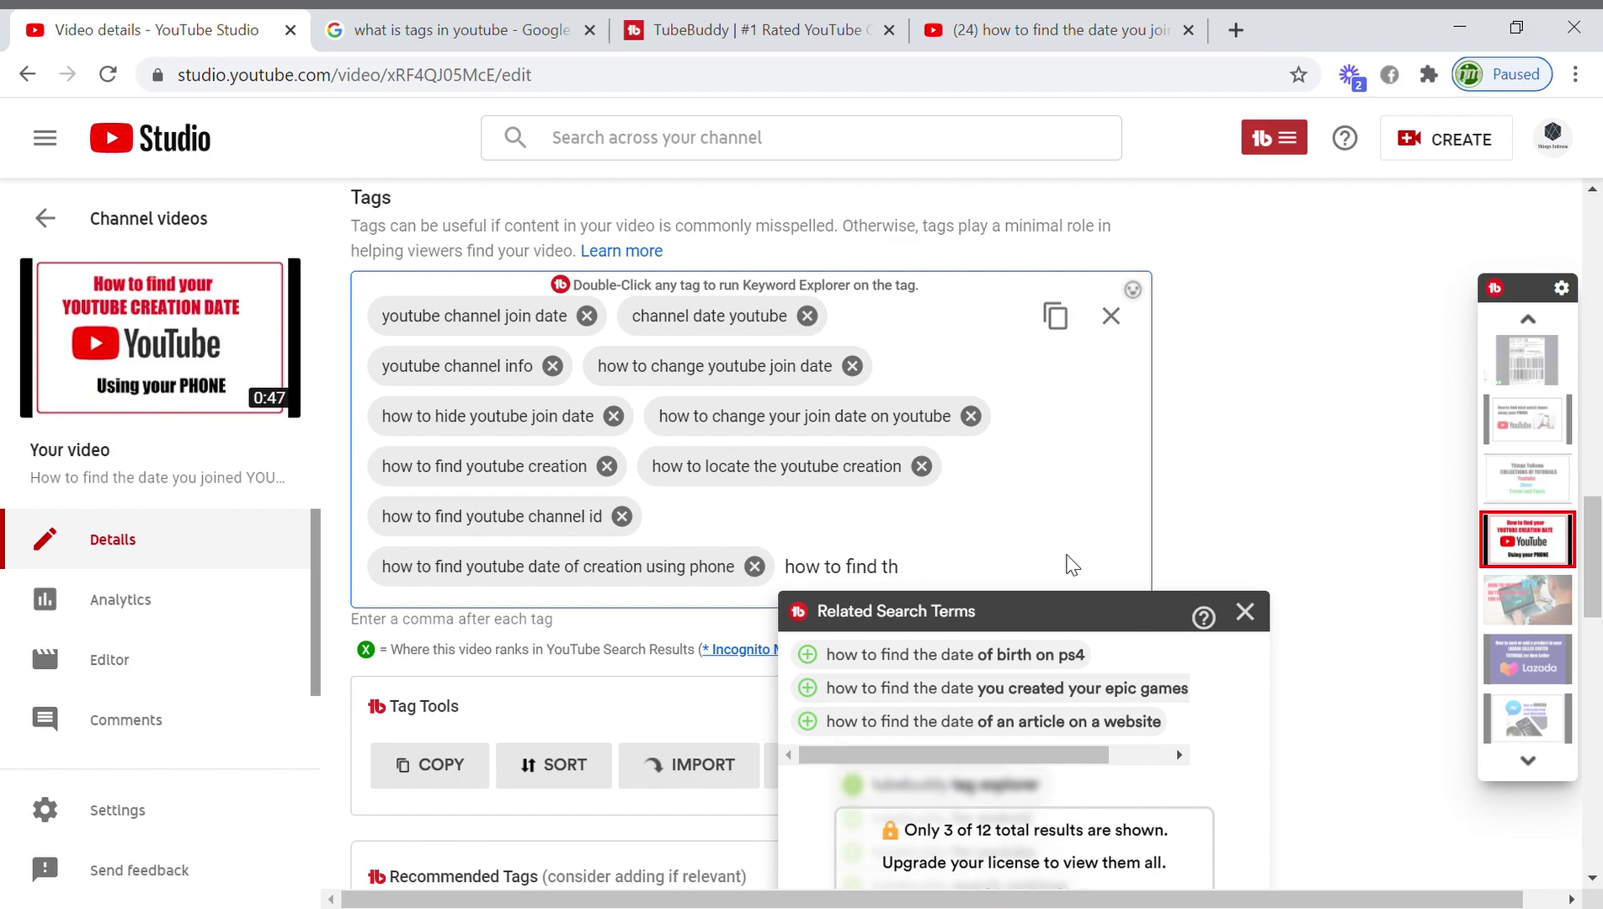
pyautogui.write('the creation')
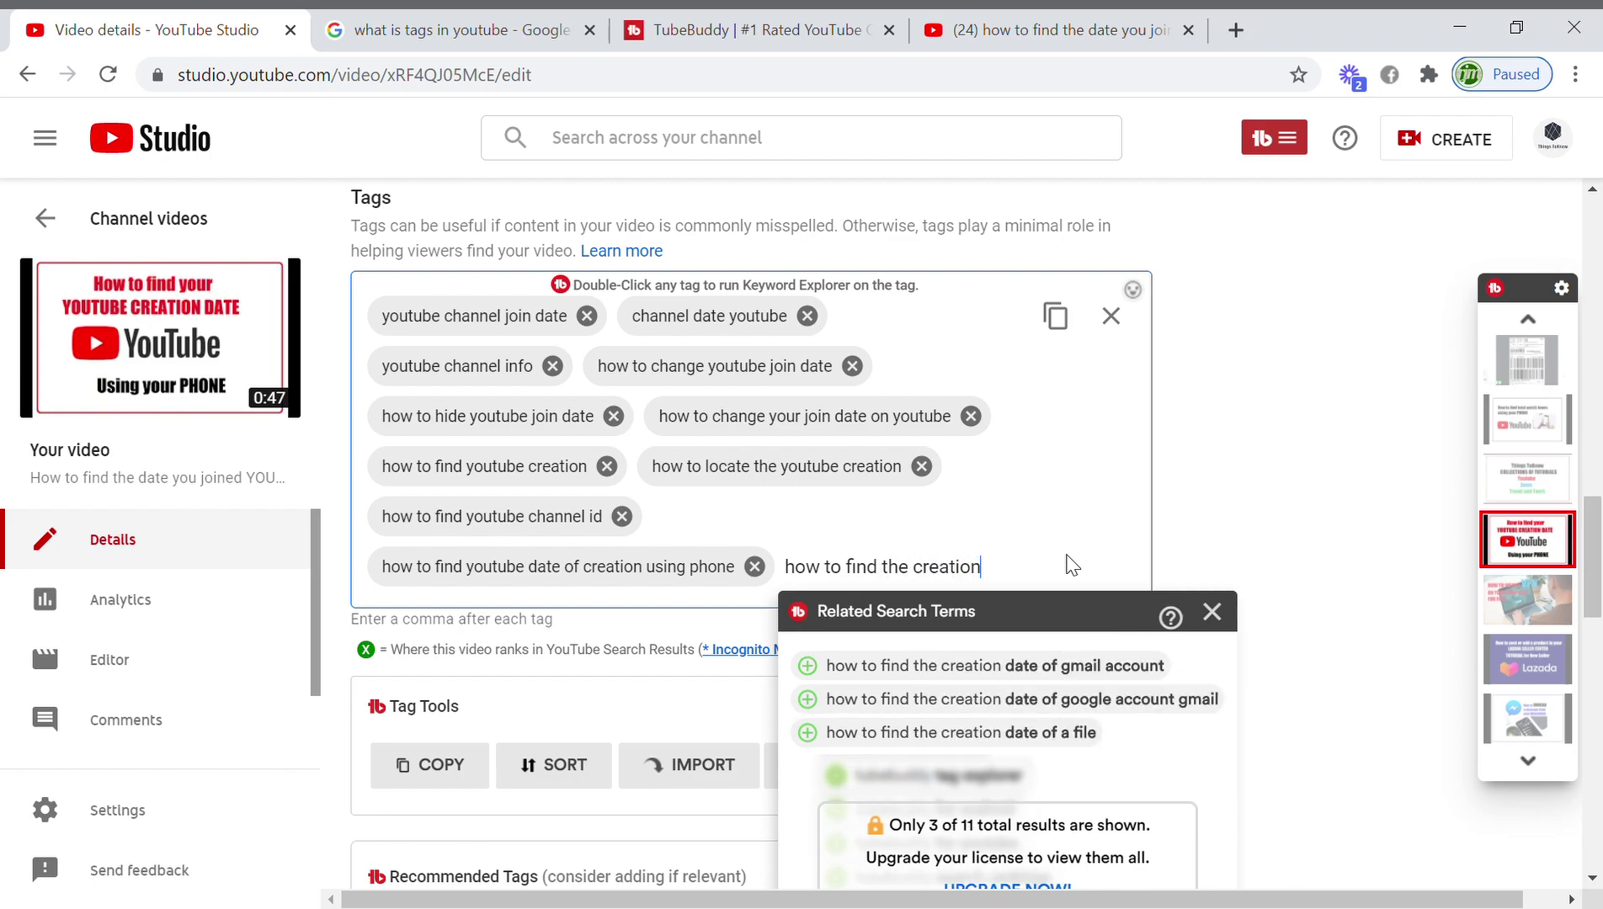
pyautogui.write(' of ')
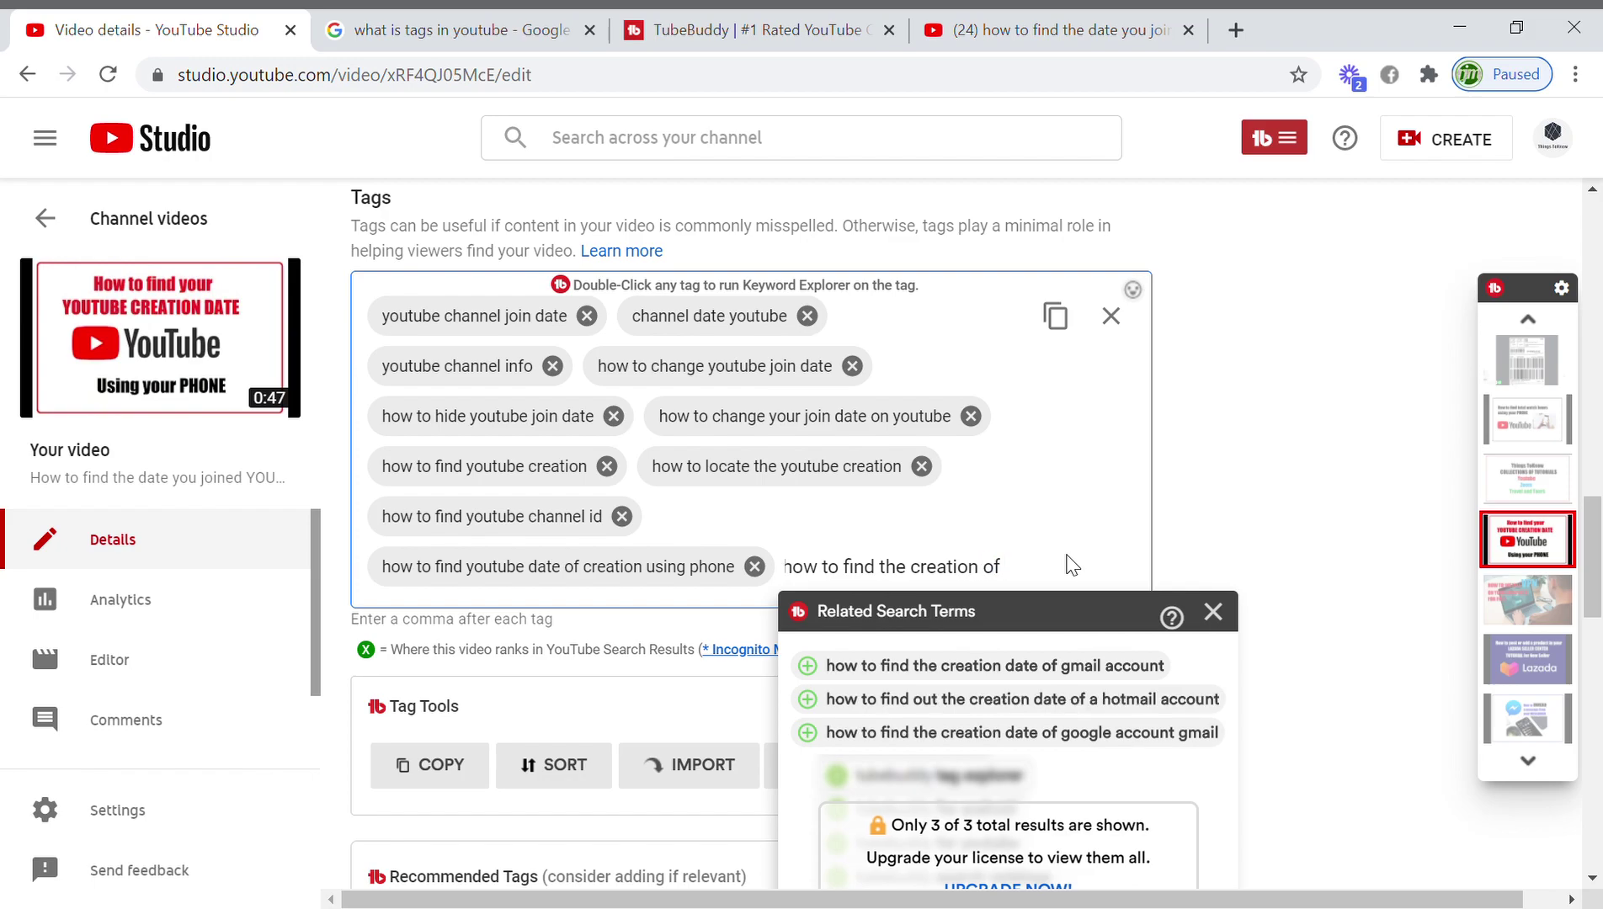
pyautogui.write('you')
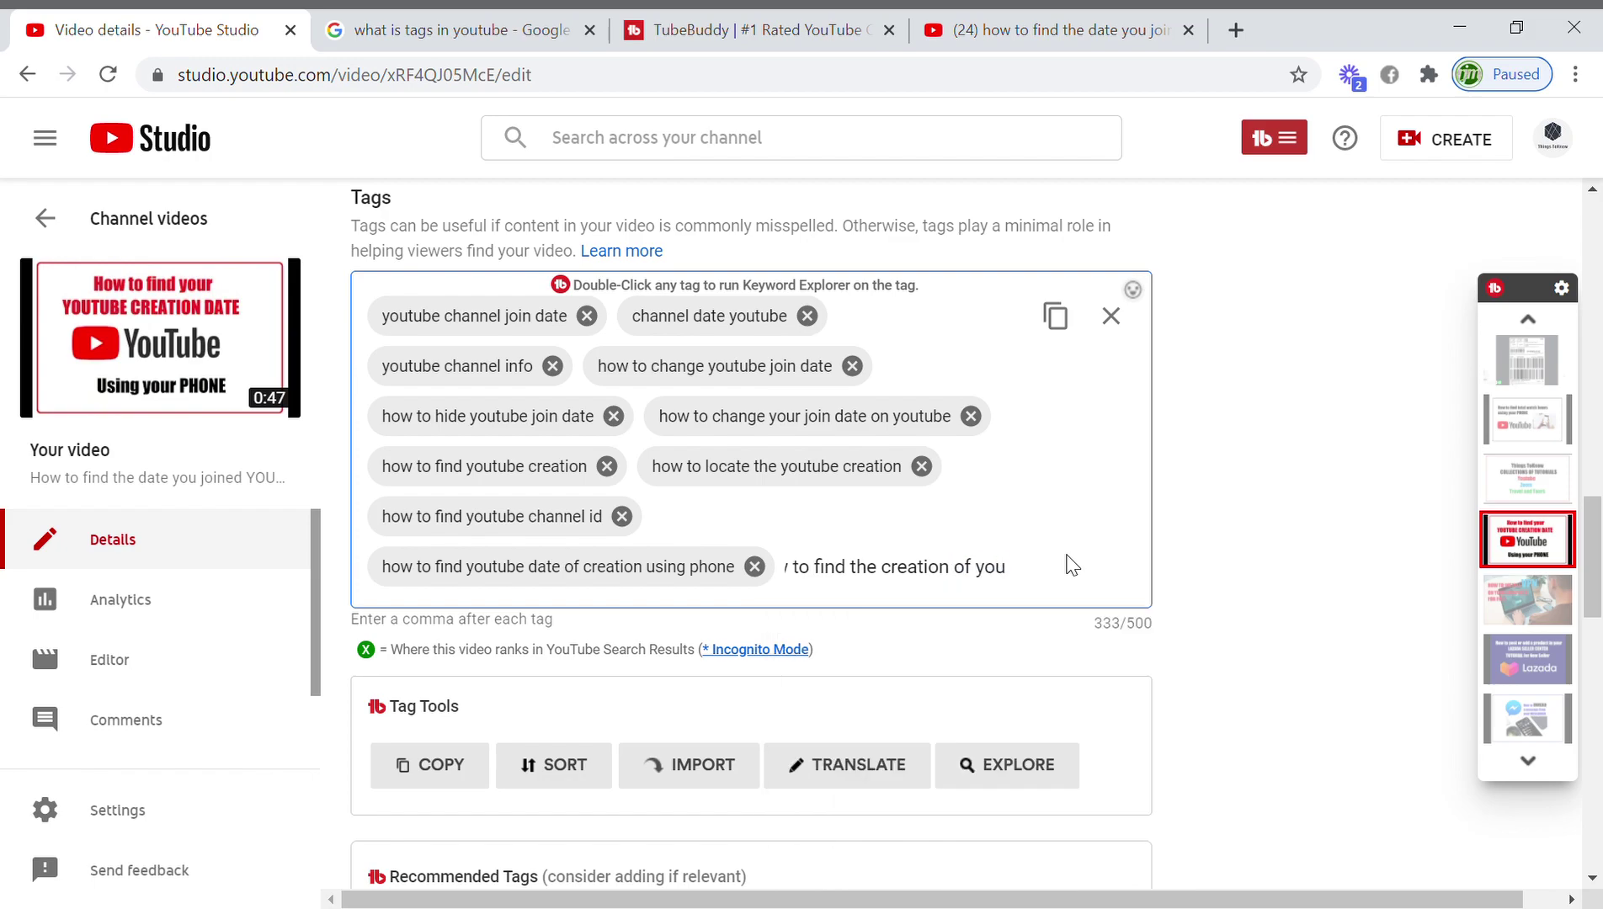
pyautogui.write('tube')
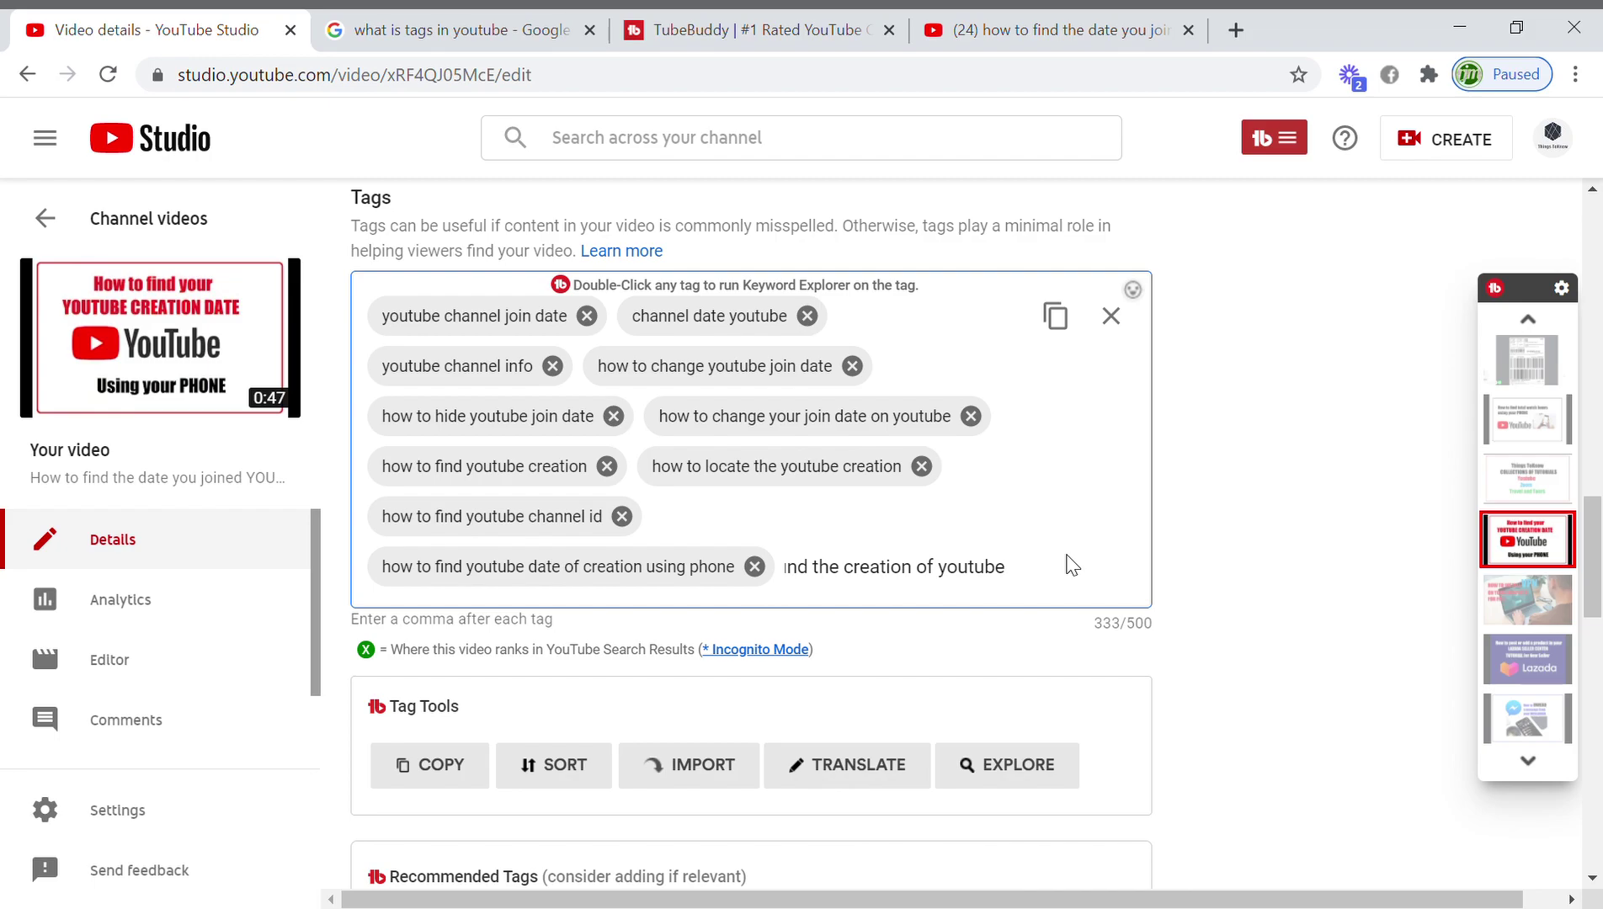
pyautogui.press('Return')
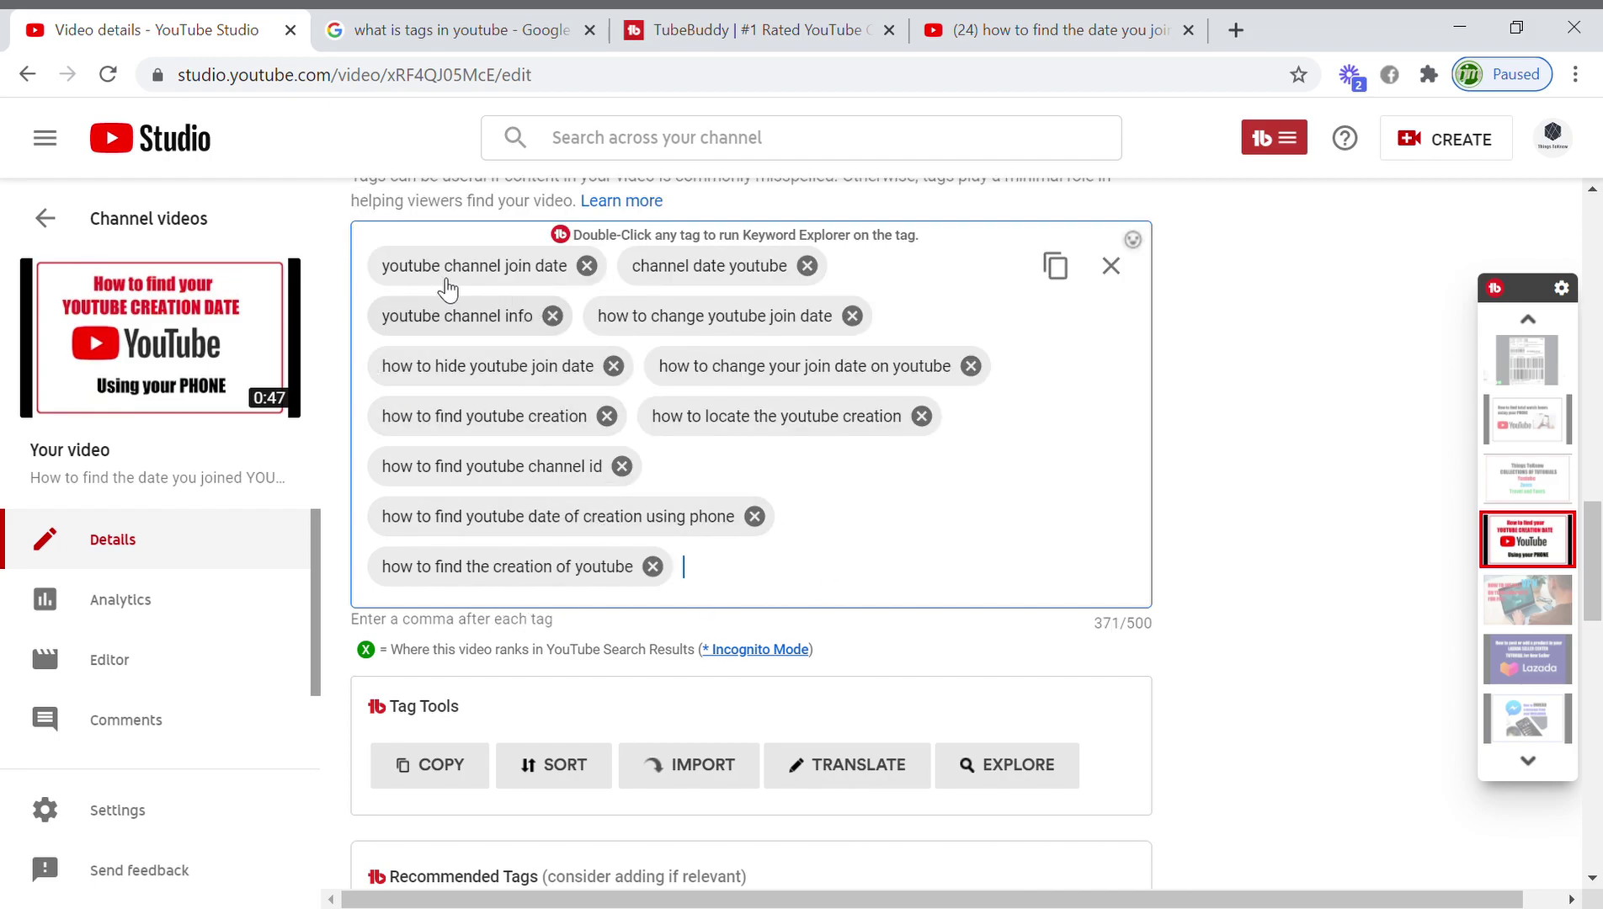
# Step: Check the tag list and its character counter, and switch to the YouTube search results for the video's title
pyautogui.scroll(3, 519, 301)
pyautogui.scroll(-2, 563, 552)
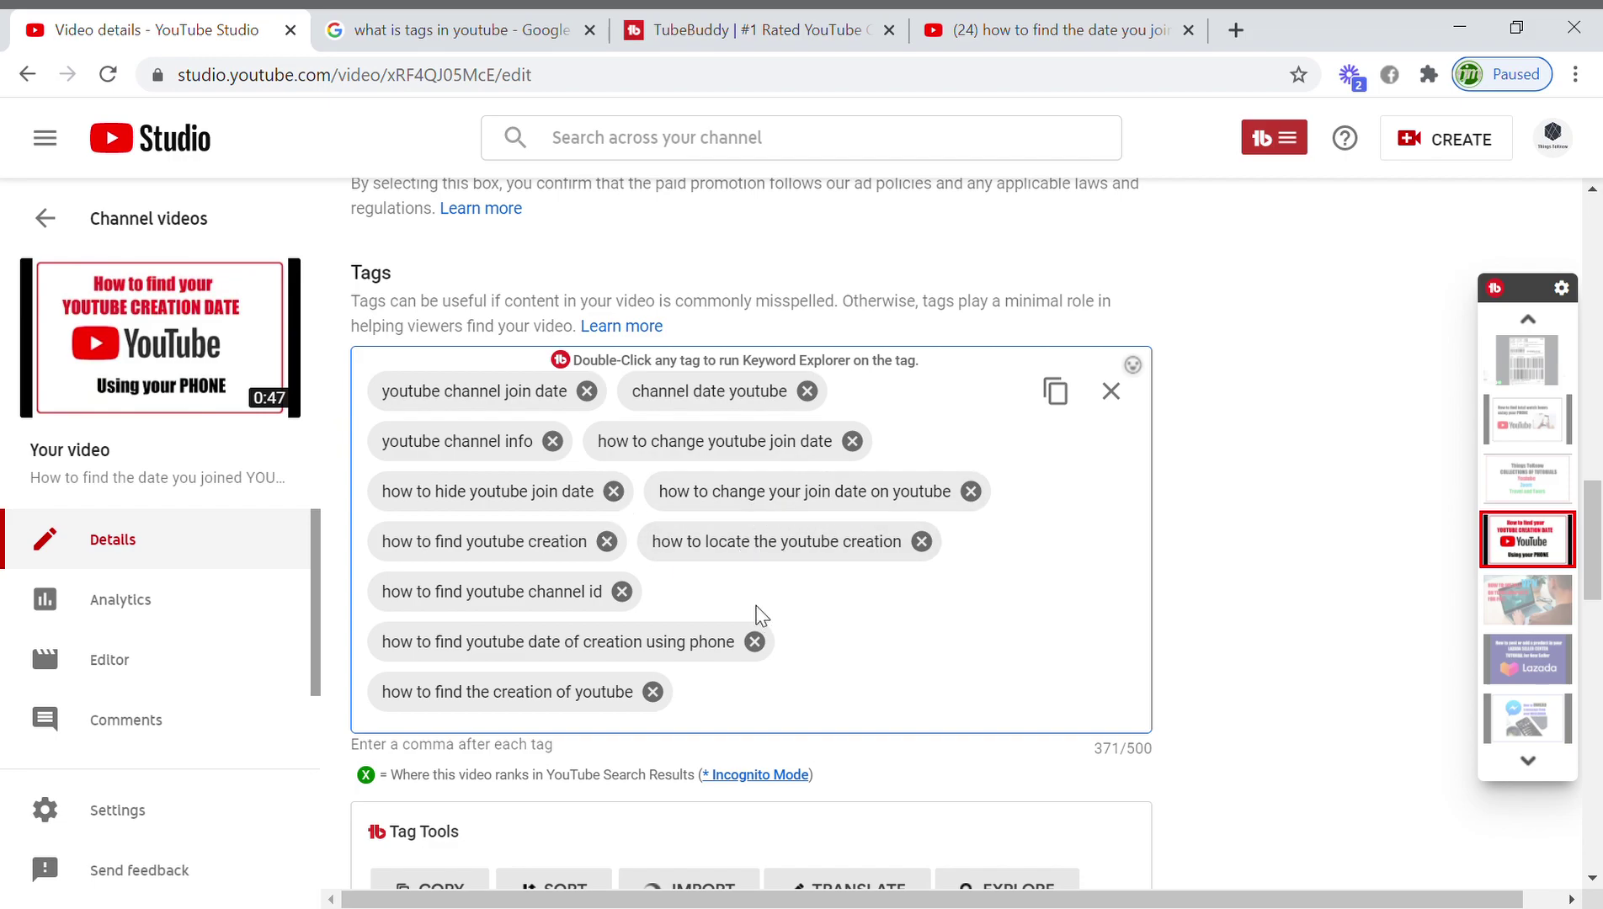
pyautogui.tripleClick(1120, 761)
pyautogui.click(1138, 760)
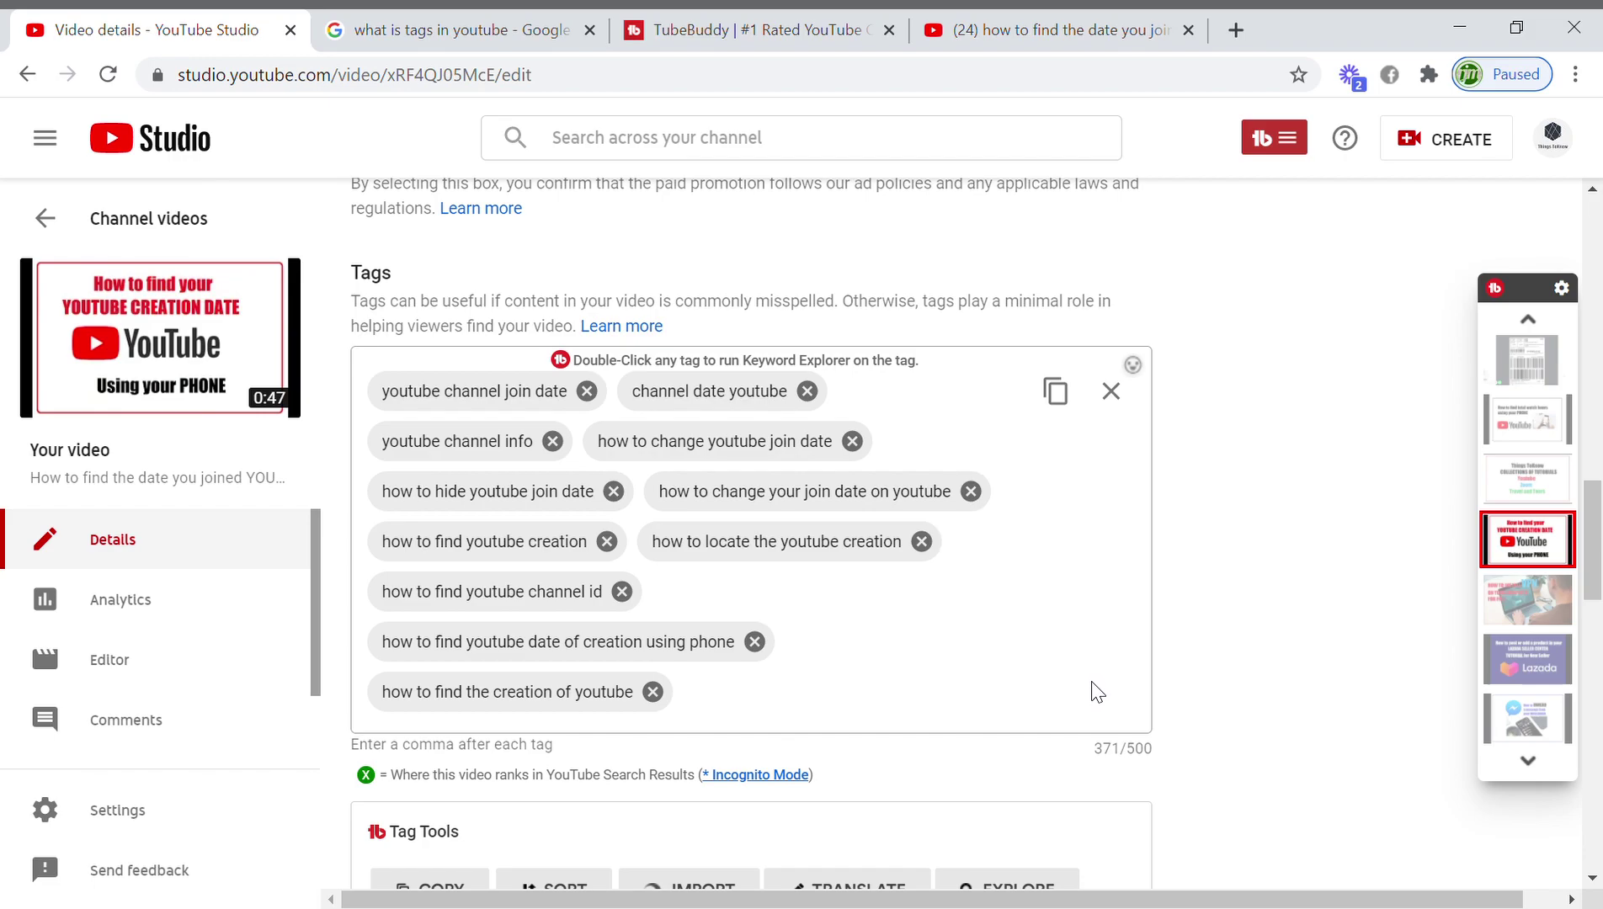
pyautogui.click(948, 21)
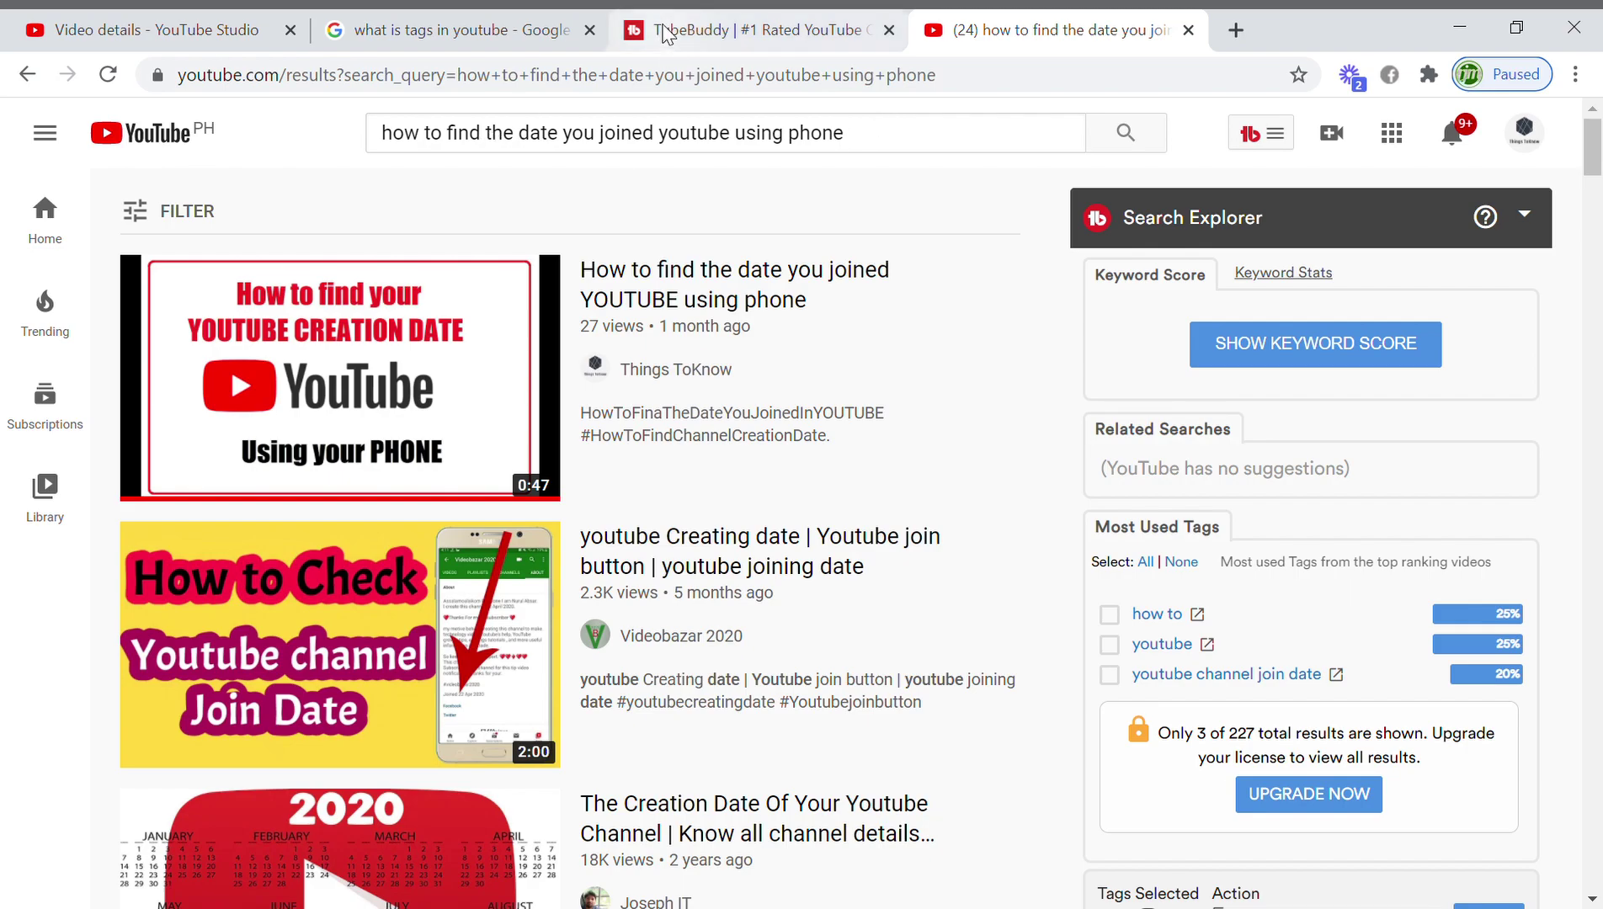
# Step: Examine the YouTube search results for the video's title, comparing the search phrase with the top-ranking video titles
pyautogui.tripleClick(944, 143)
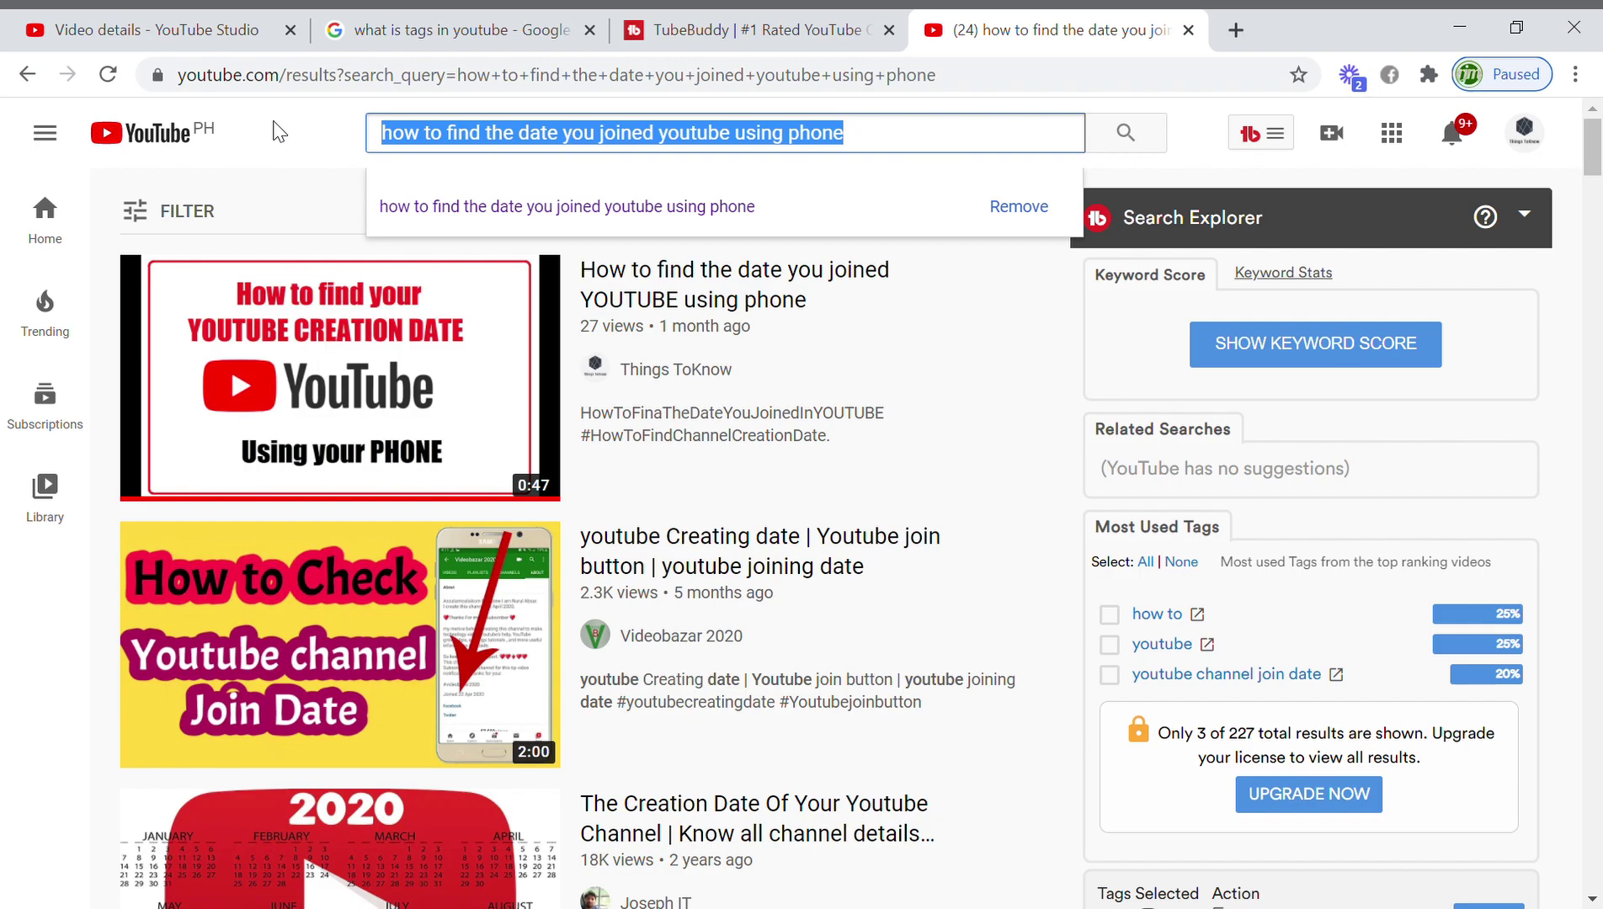
pyautogui.click(309, 150)
pyautogui.scroll(-3, 673, 368)
pyautogui.scroll(3, 674, 368)
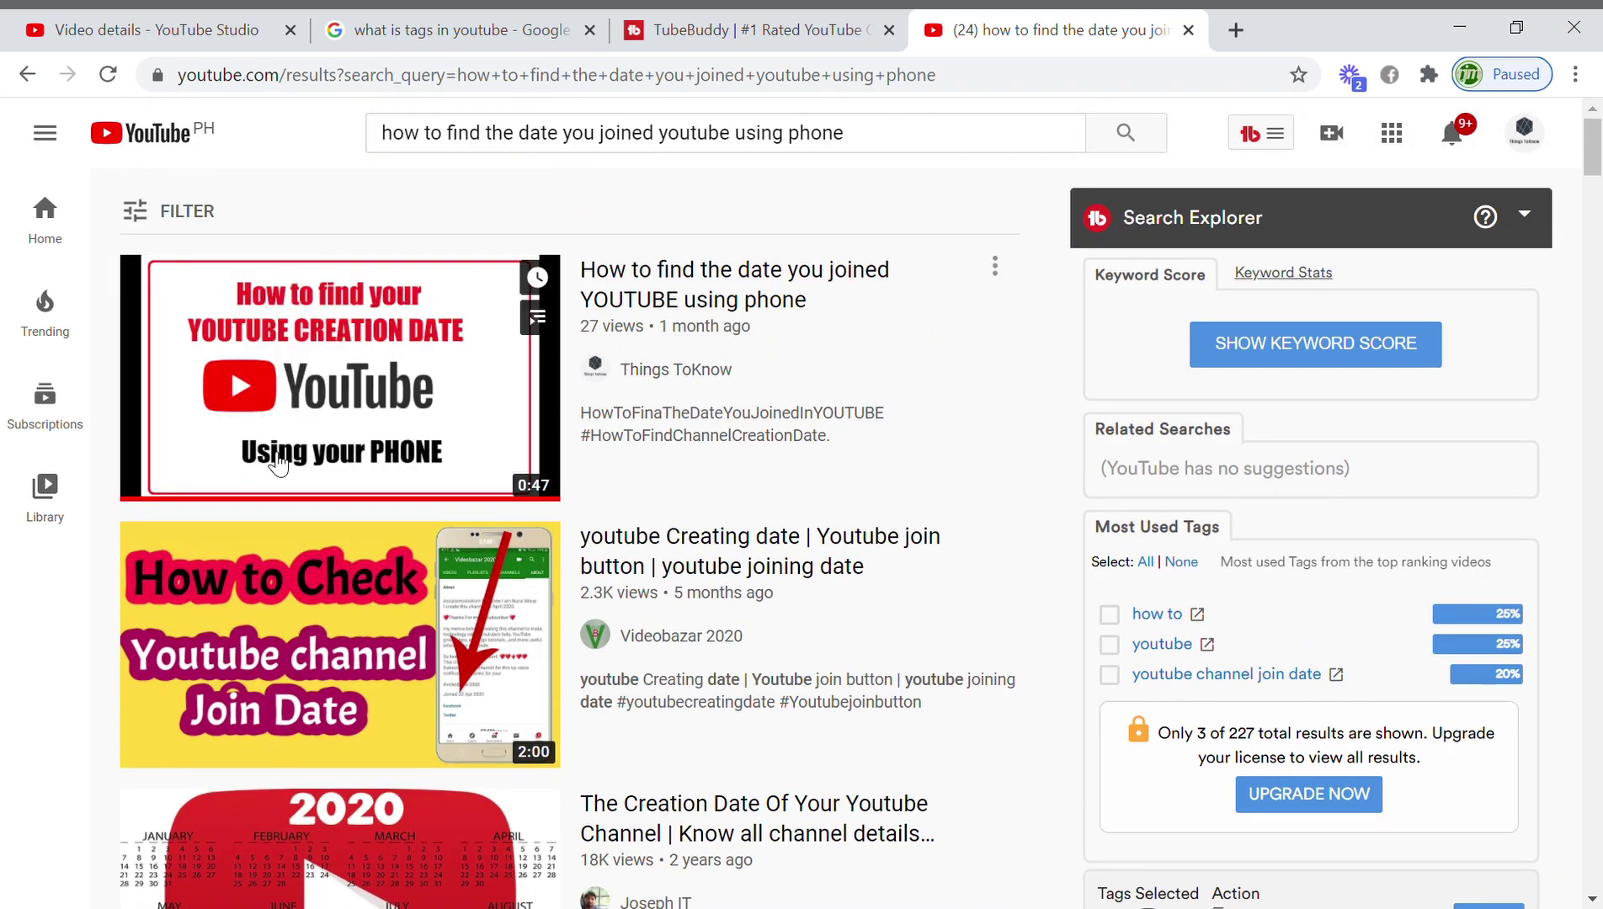
pyautogui.moveTo(346, 345)
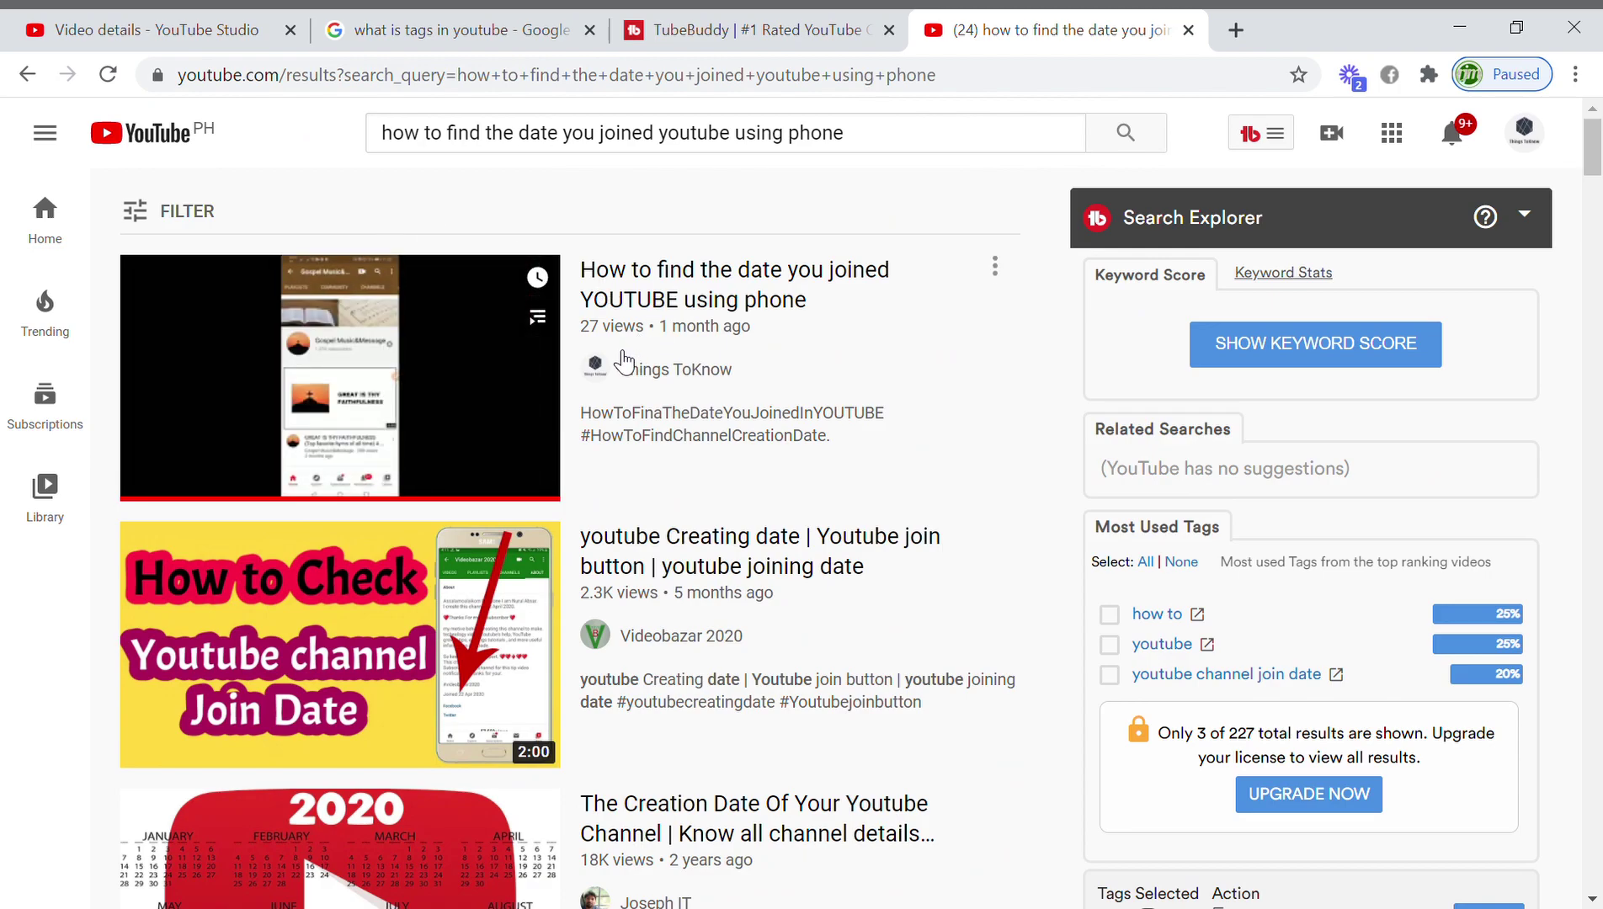
pyautogui.scroll(-5, 1034, 443)
pyautogui.scroll(5, 1019, 446)
pyautogui.moveTo(948, 426)
pyautogui.moveTo(403, 145); pyautogui.dragTo(341, 125)
pyautogui.doubleClick(968, 132)
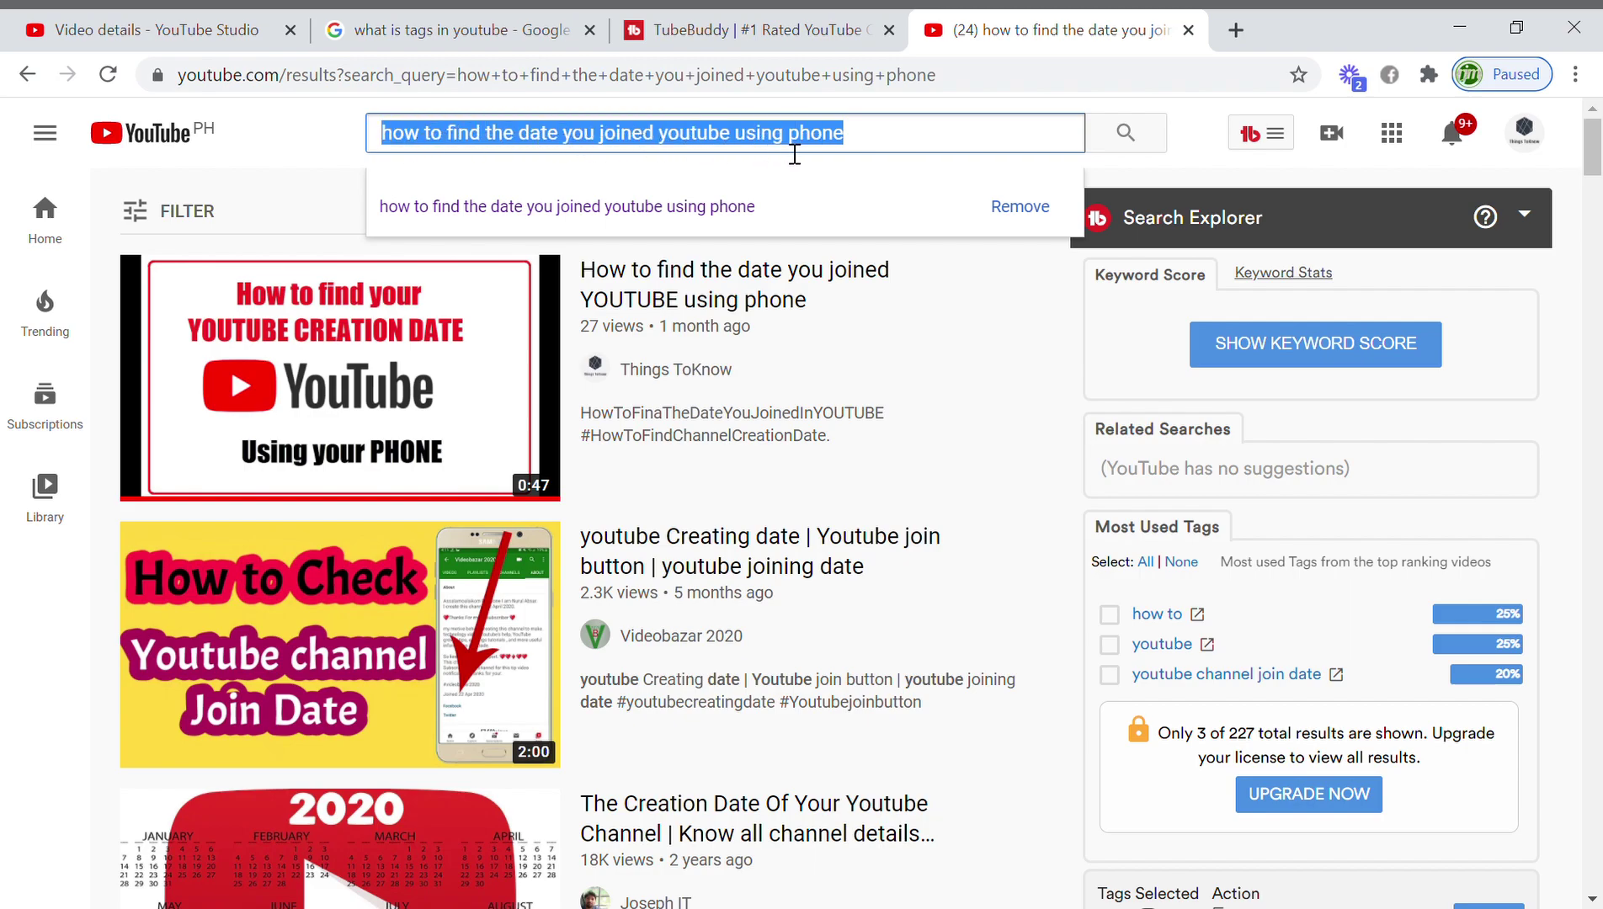
pyautogui.click(794, 154)
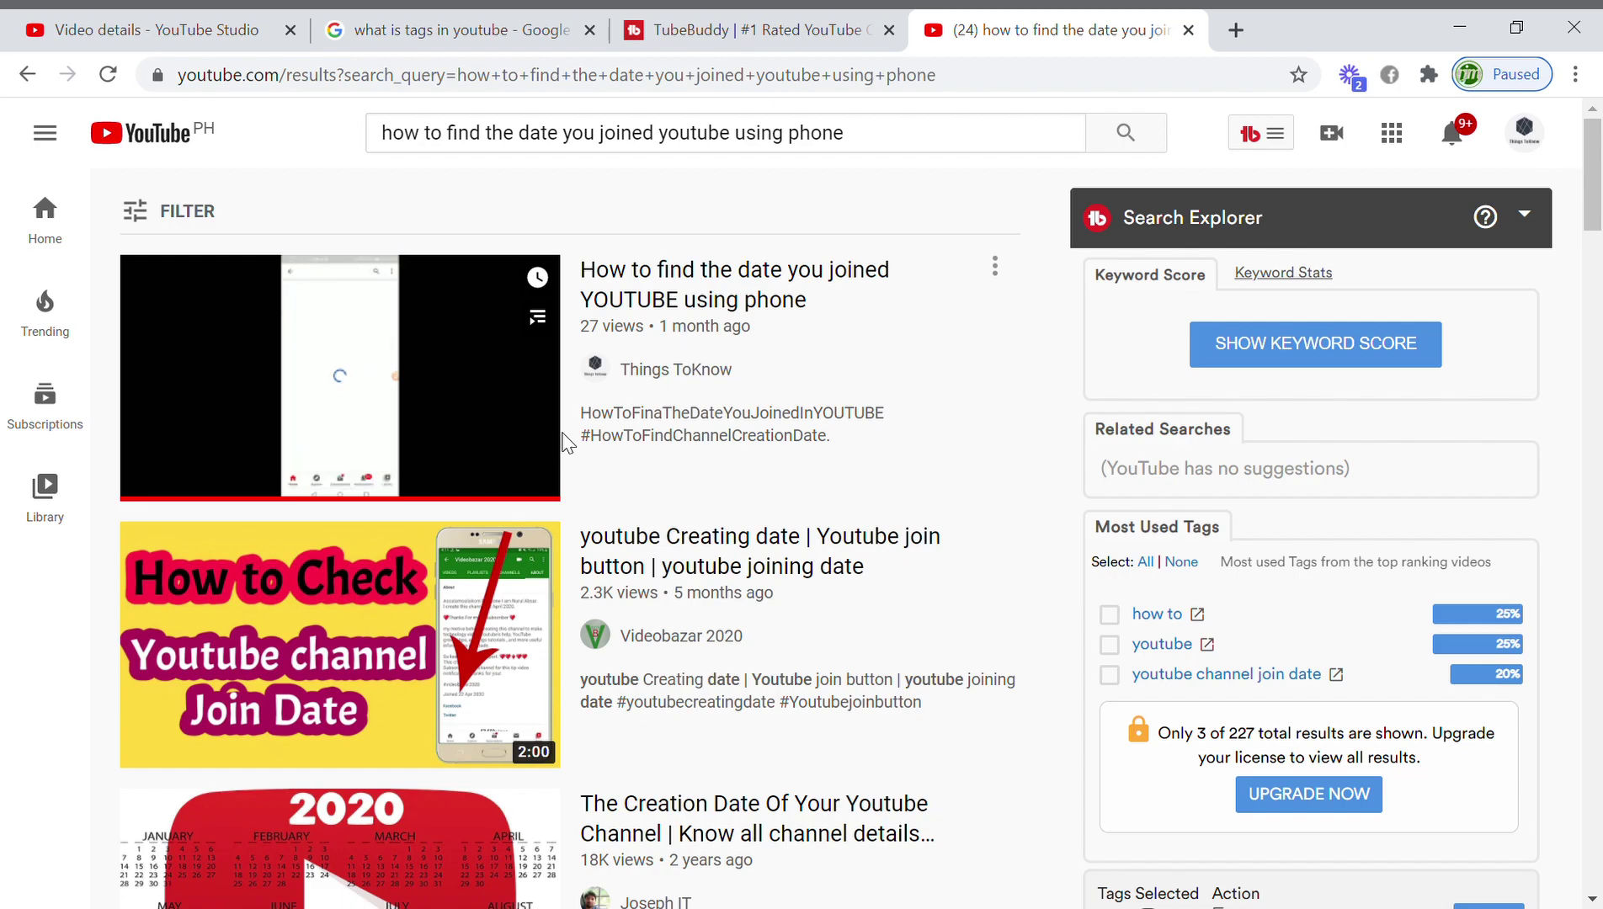
pyautogui.scroll(-2, 573, 442)
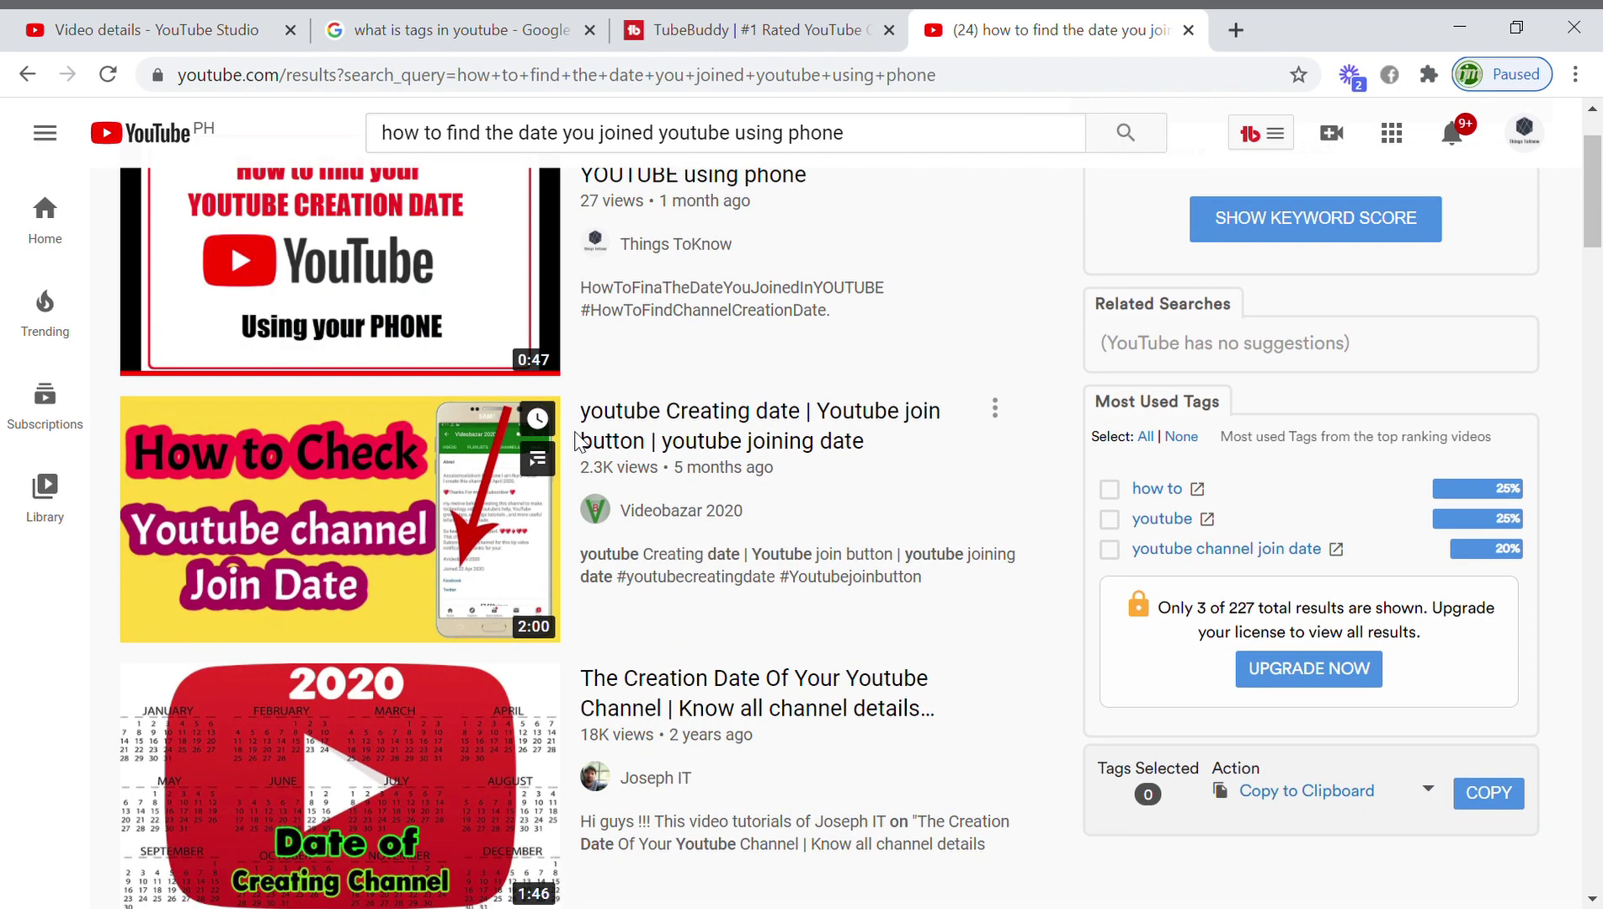
pyautogui.scroll(-2, 741, 463)
pyautogui.scroll(2, 515, 408)
# Step: Enter "youtube creation date" in the video's tags and add the suggested related term "how to check youtube channel creation date"
pyautogui.click(126, 30)
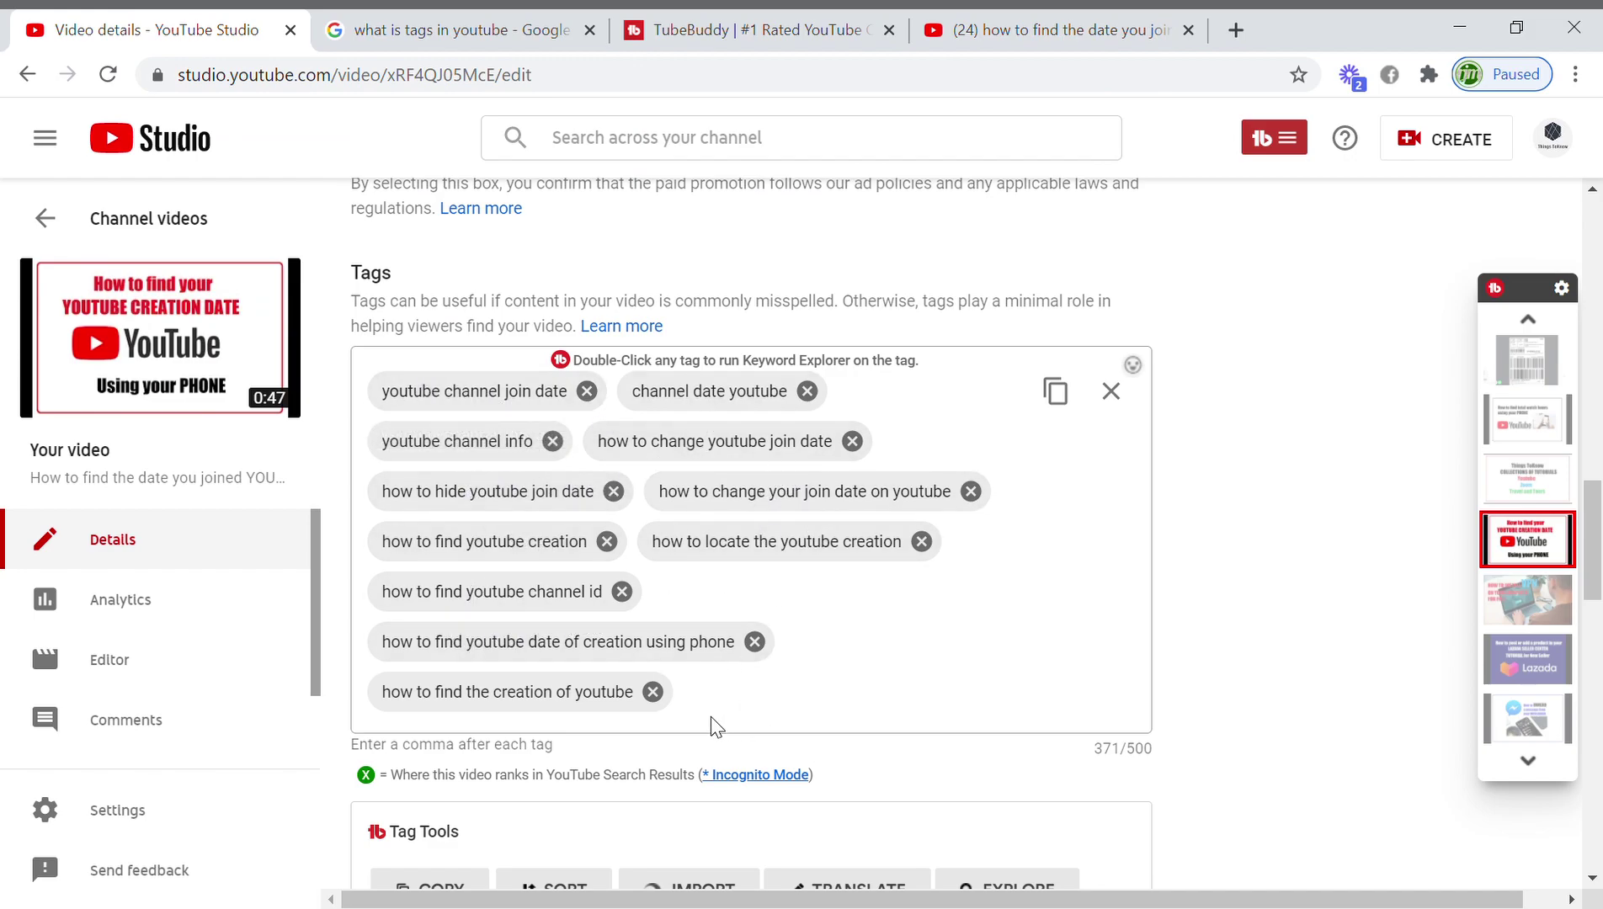
pyautogui.click(744, 707)
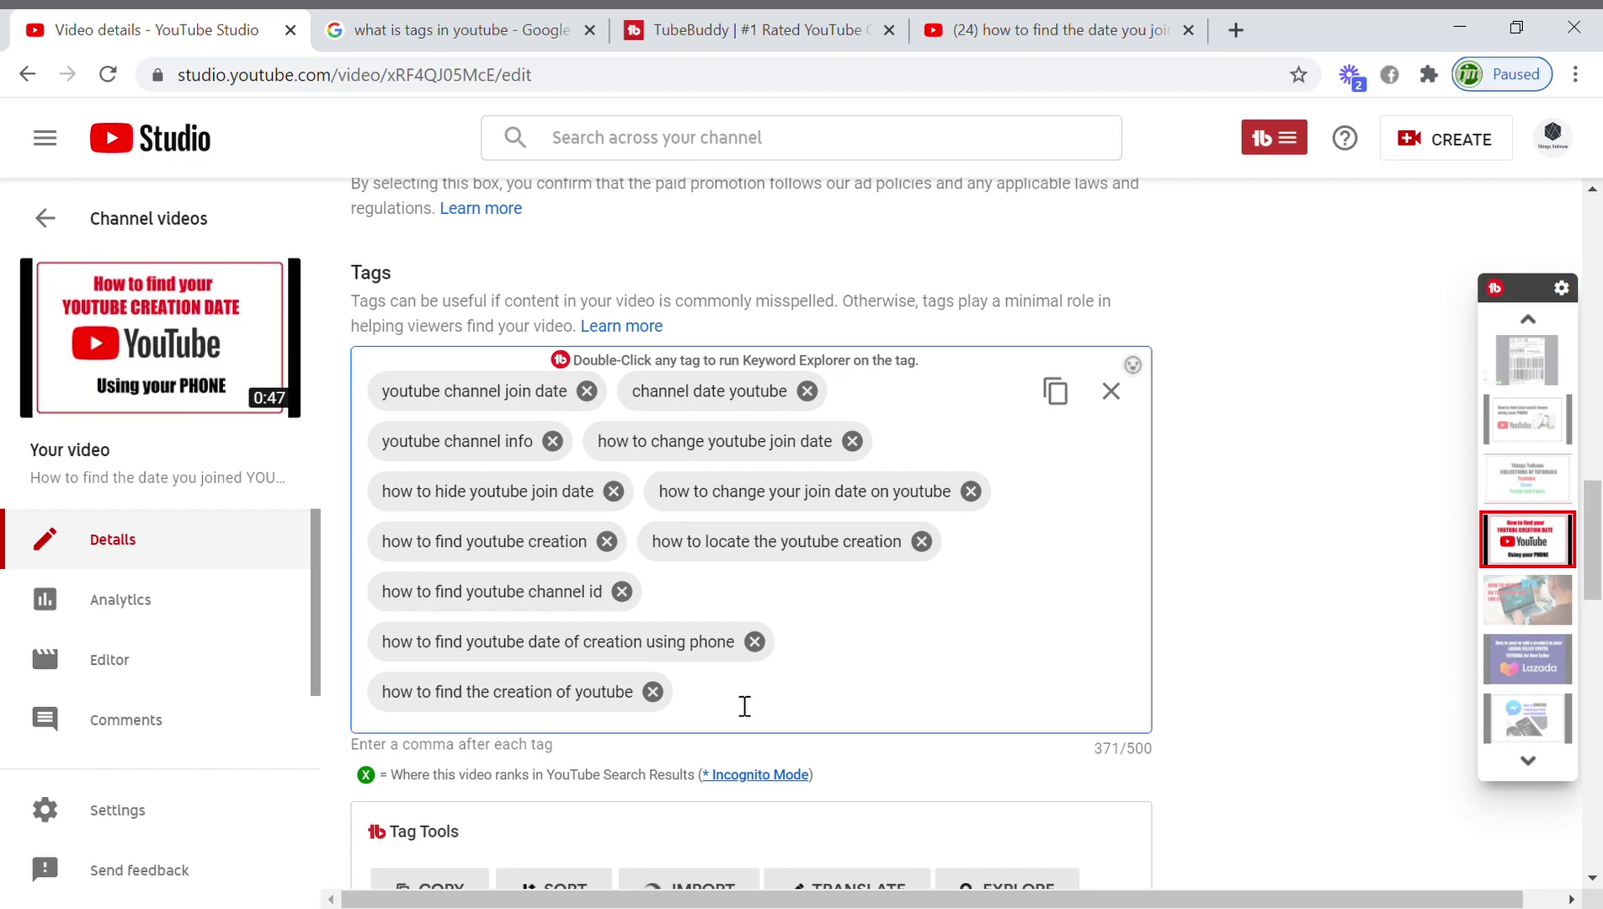
pyautogui.write('youtube cre')
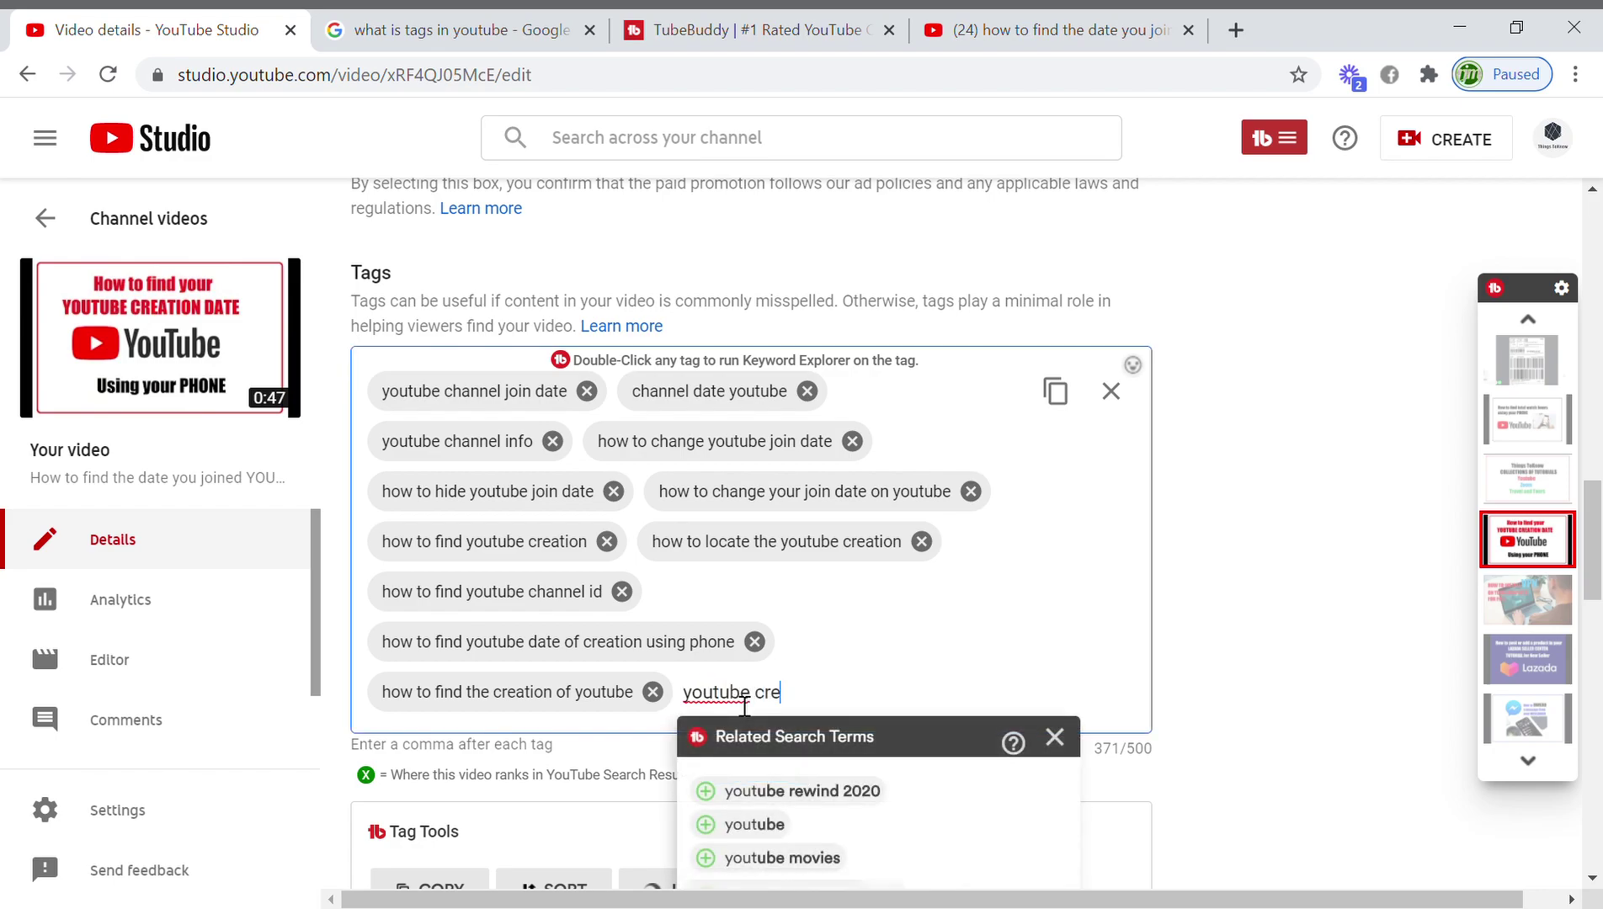
pyautogui.write('ation d')
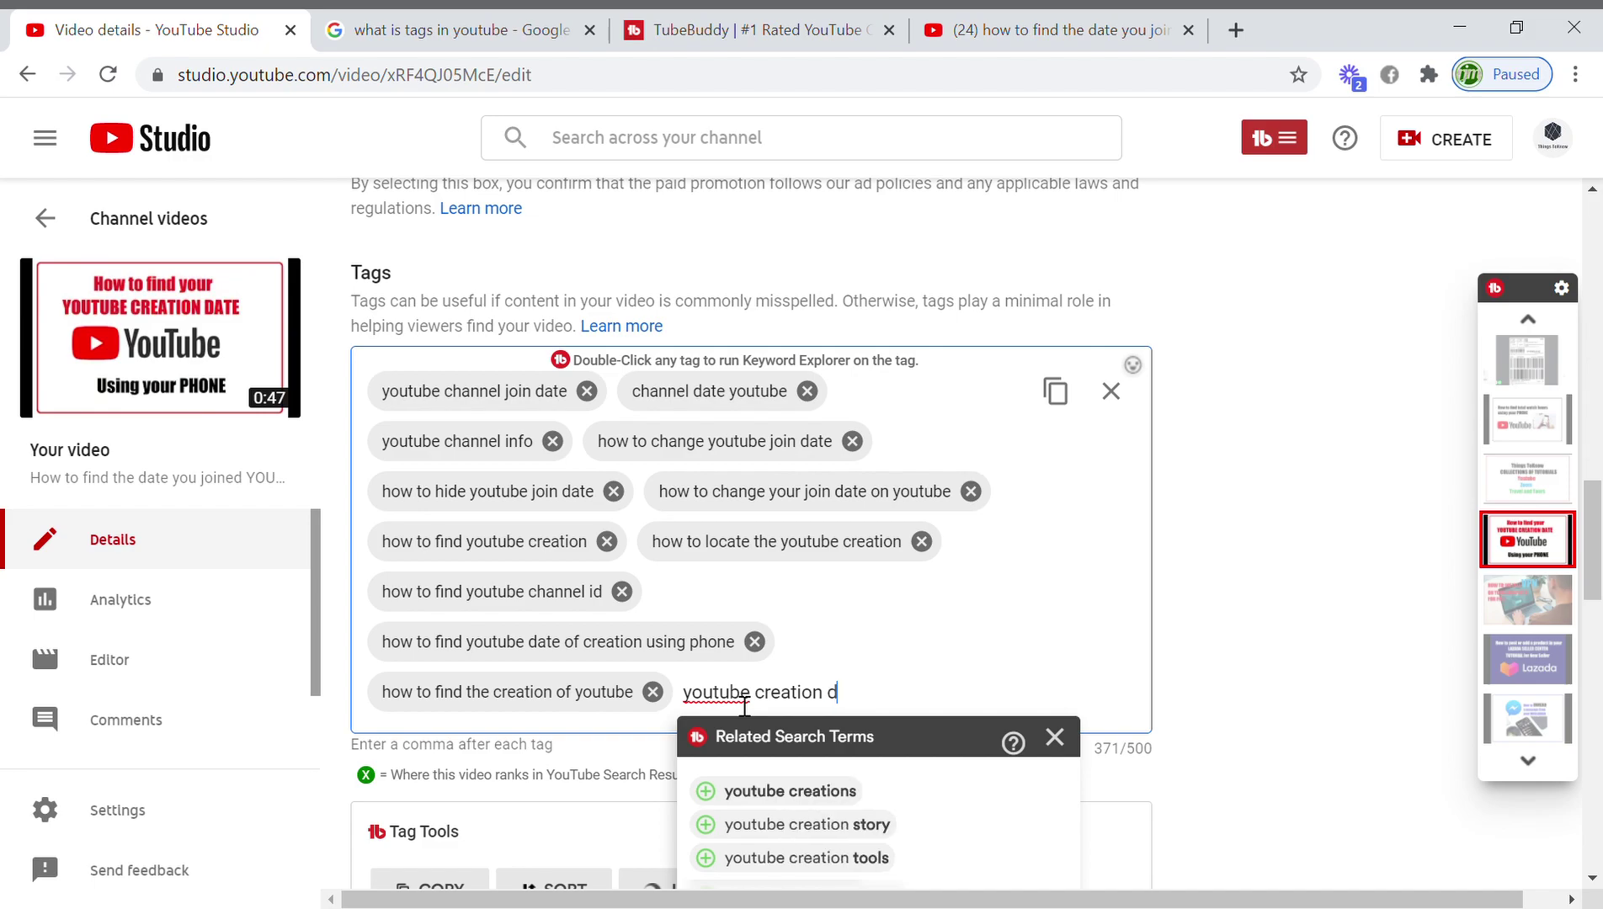
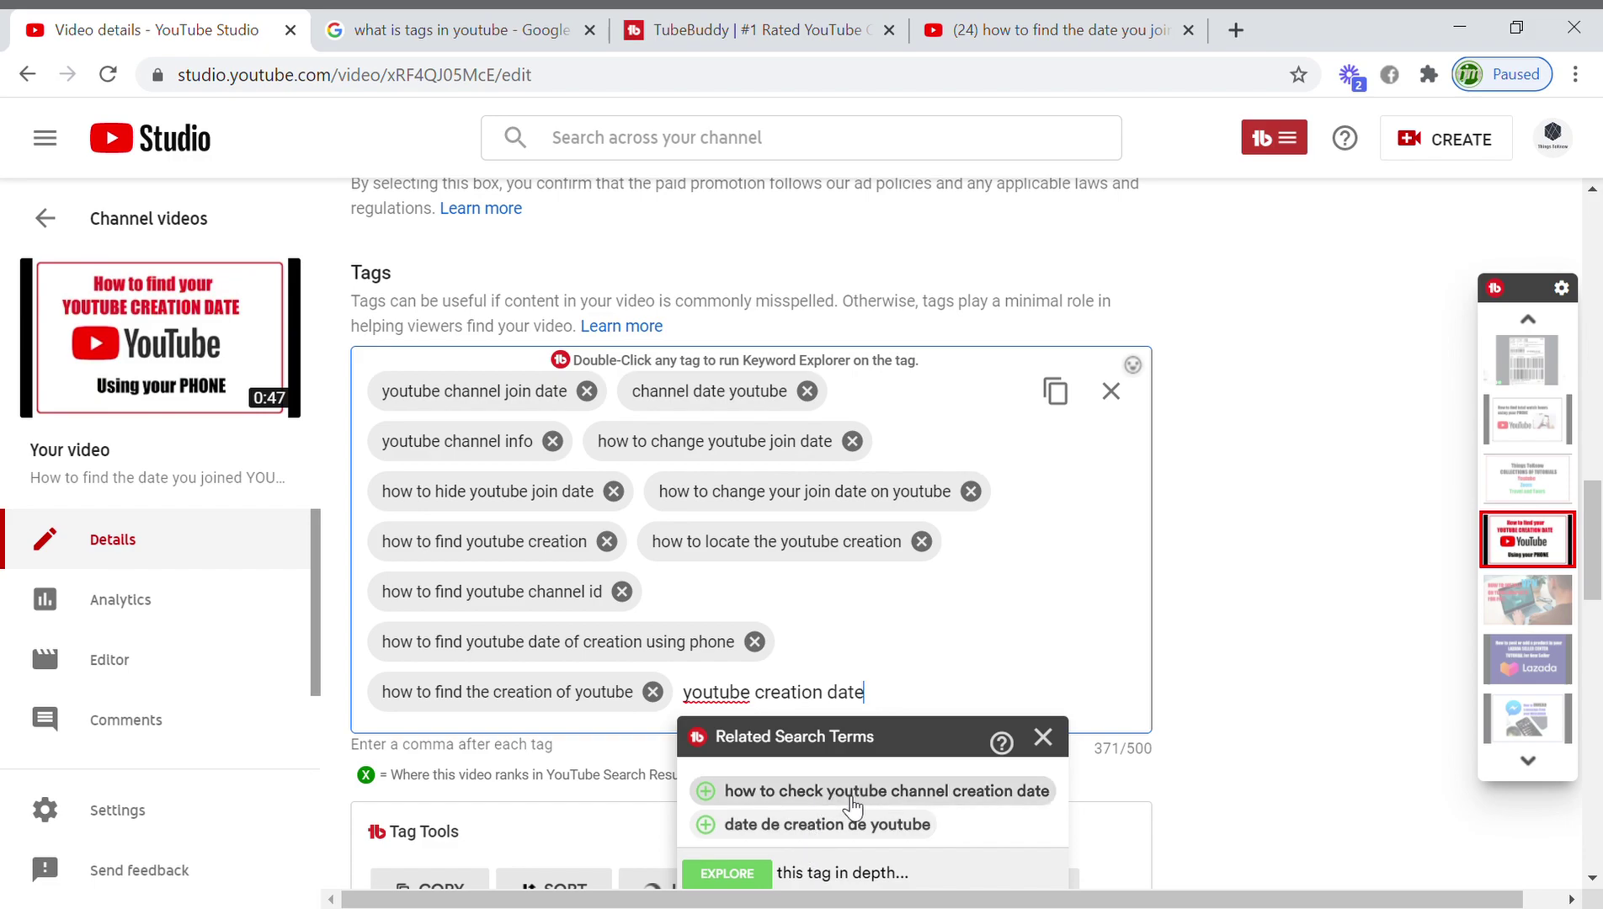
pyautogui.click(853, 806)
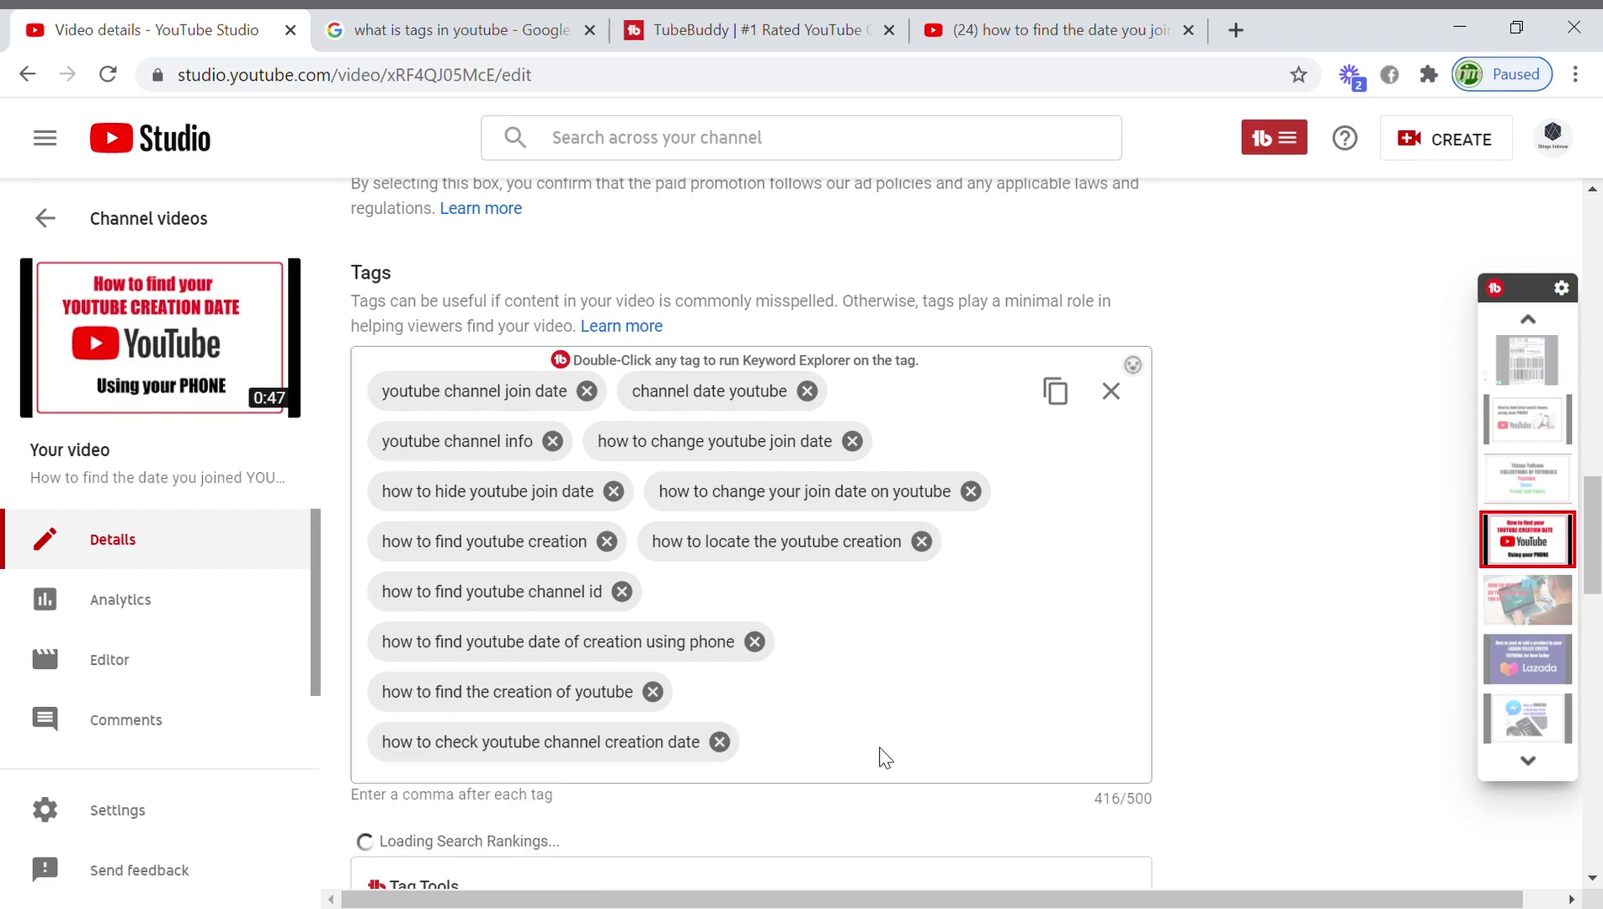
# Step: Take a tag idea from the YouTube search results and add the tag "the creation date on your youtube channel" to the video
pyautogui.click(994, 30)
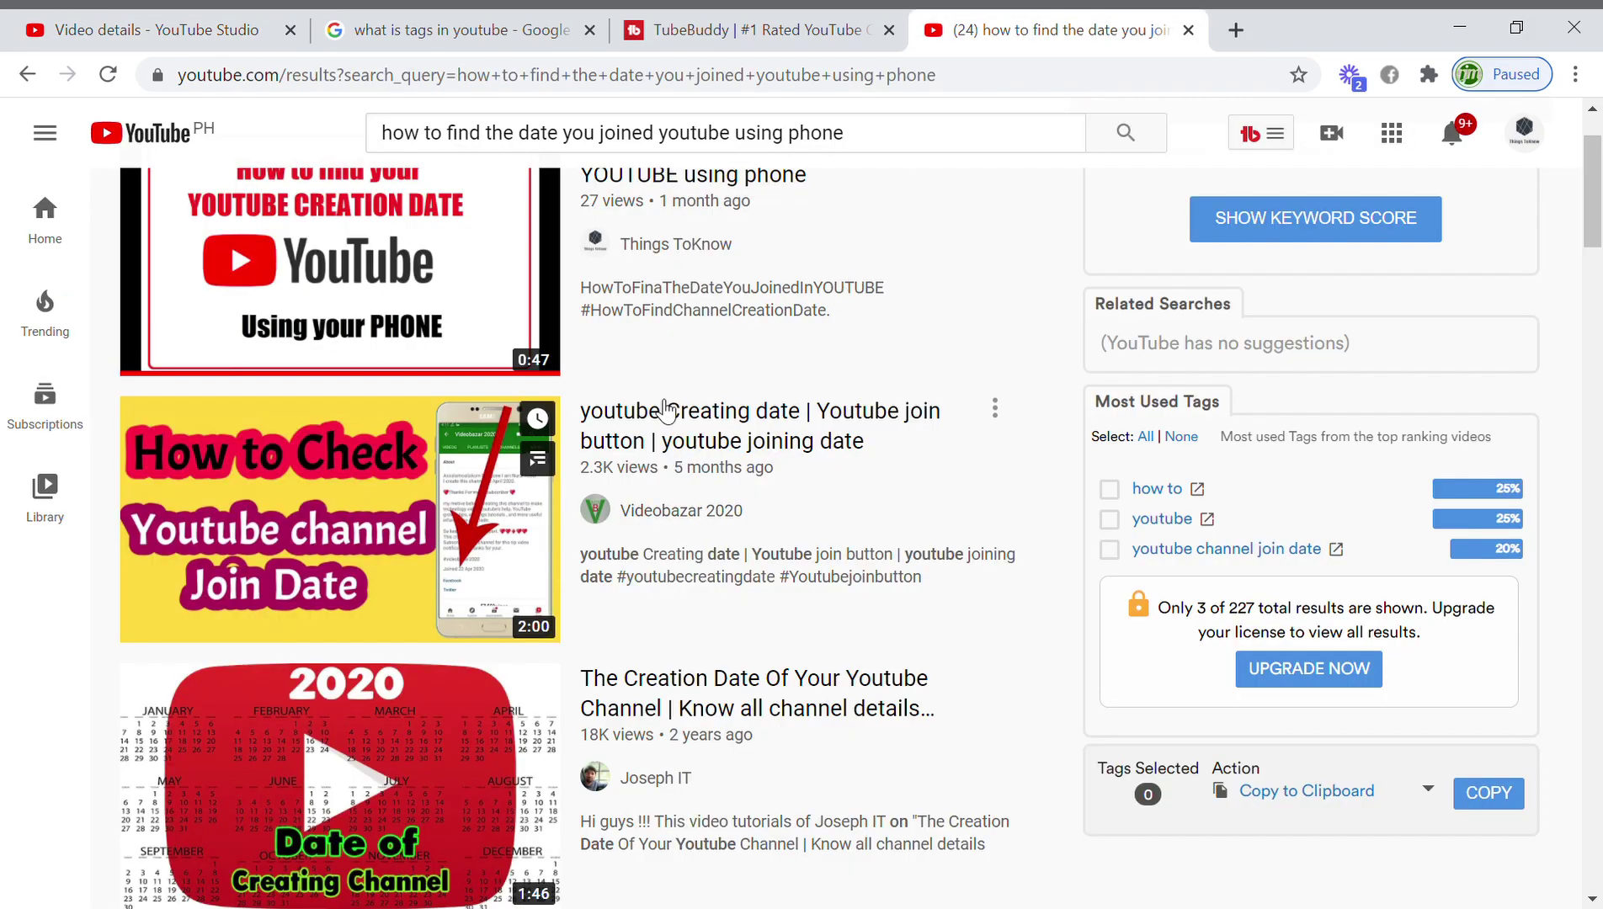
pyautogui.scroll(1, 966, 401)
pyautogui.scroll(-1, 880, 513)
pyautogui.scroll(-3, 880, 514)
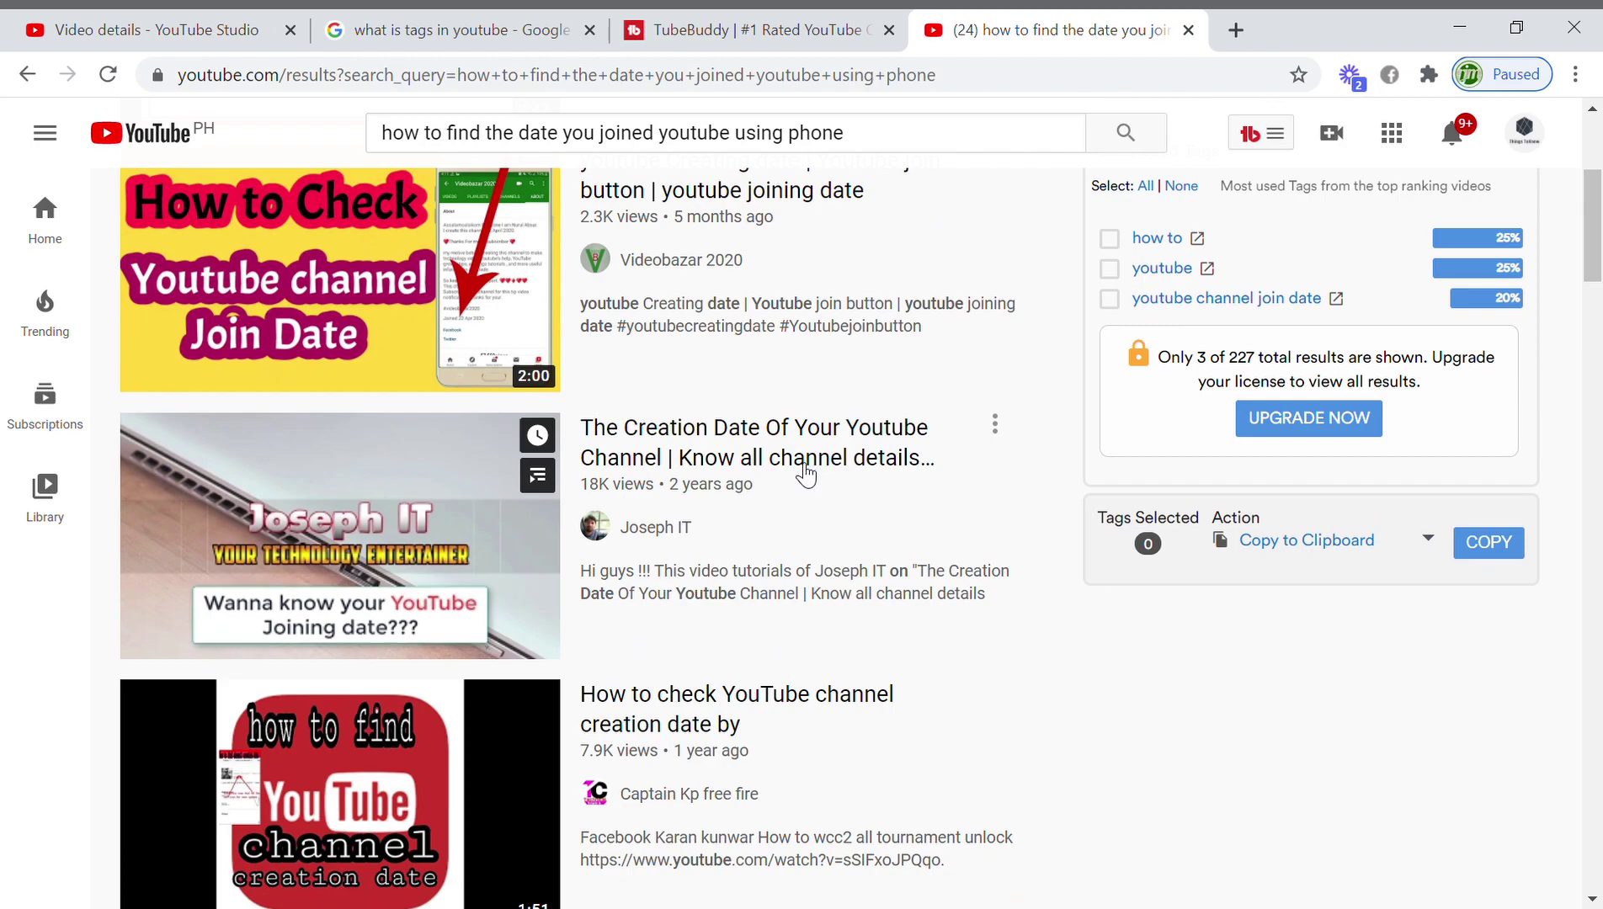
pyautogui.hotkey('ctrl', '1')
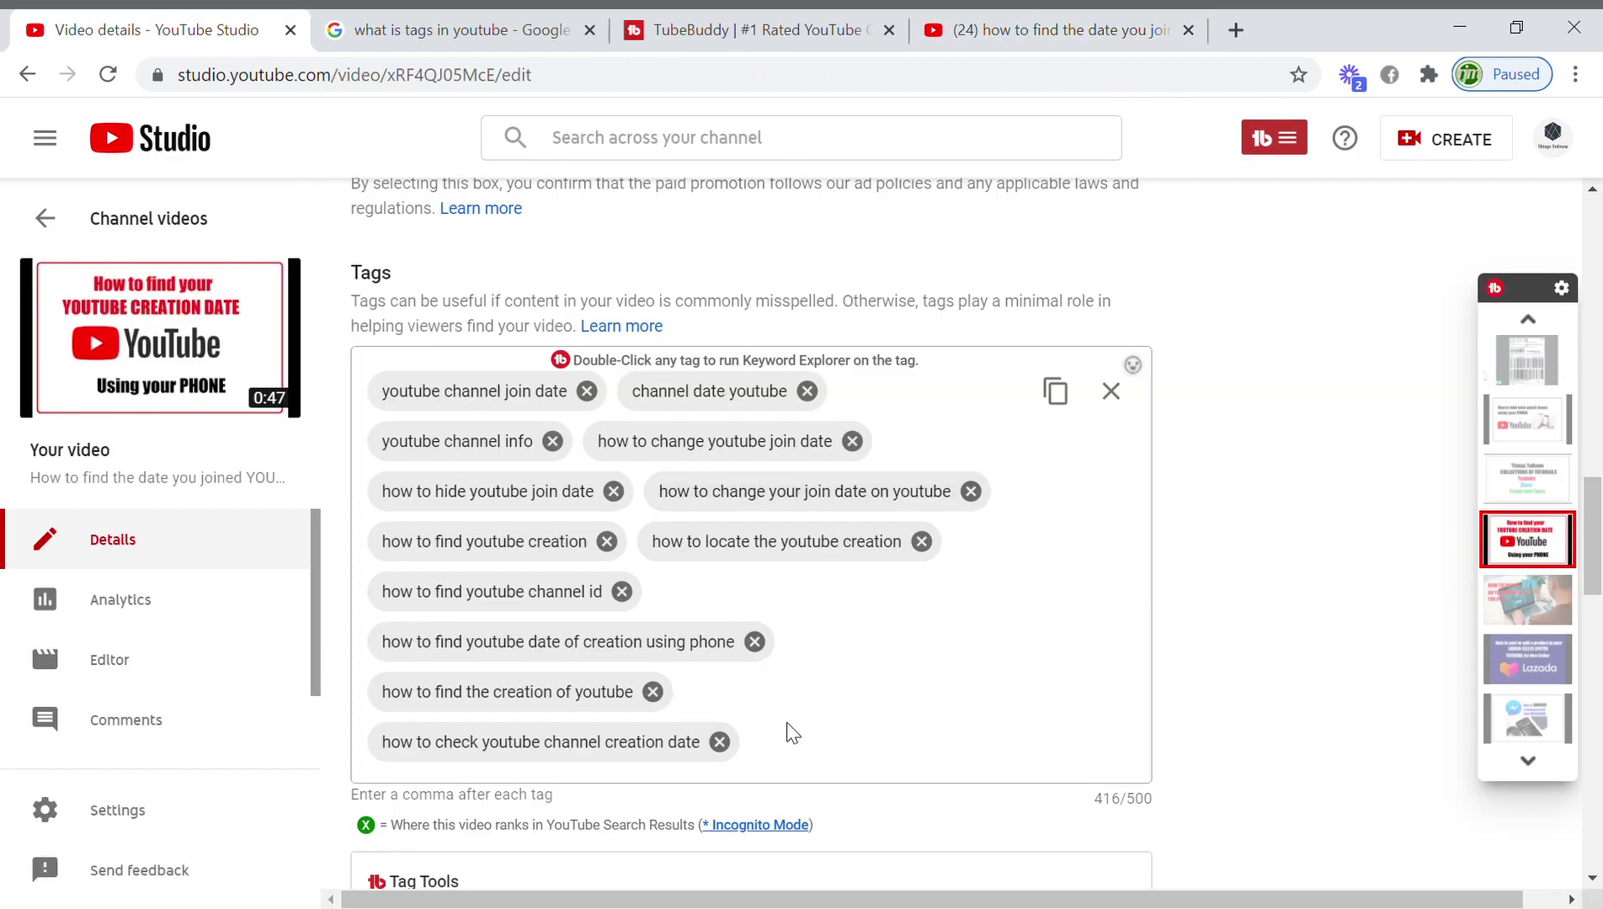
pyautogui.click(806, 749)
pyautogui.write('t')
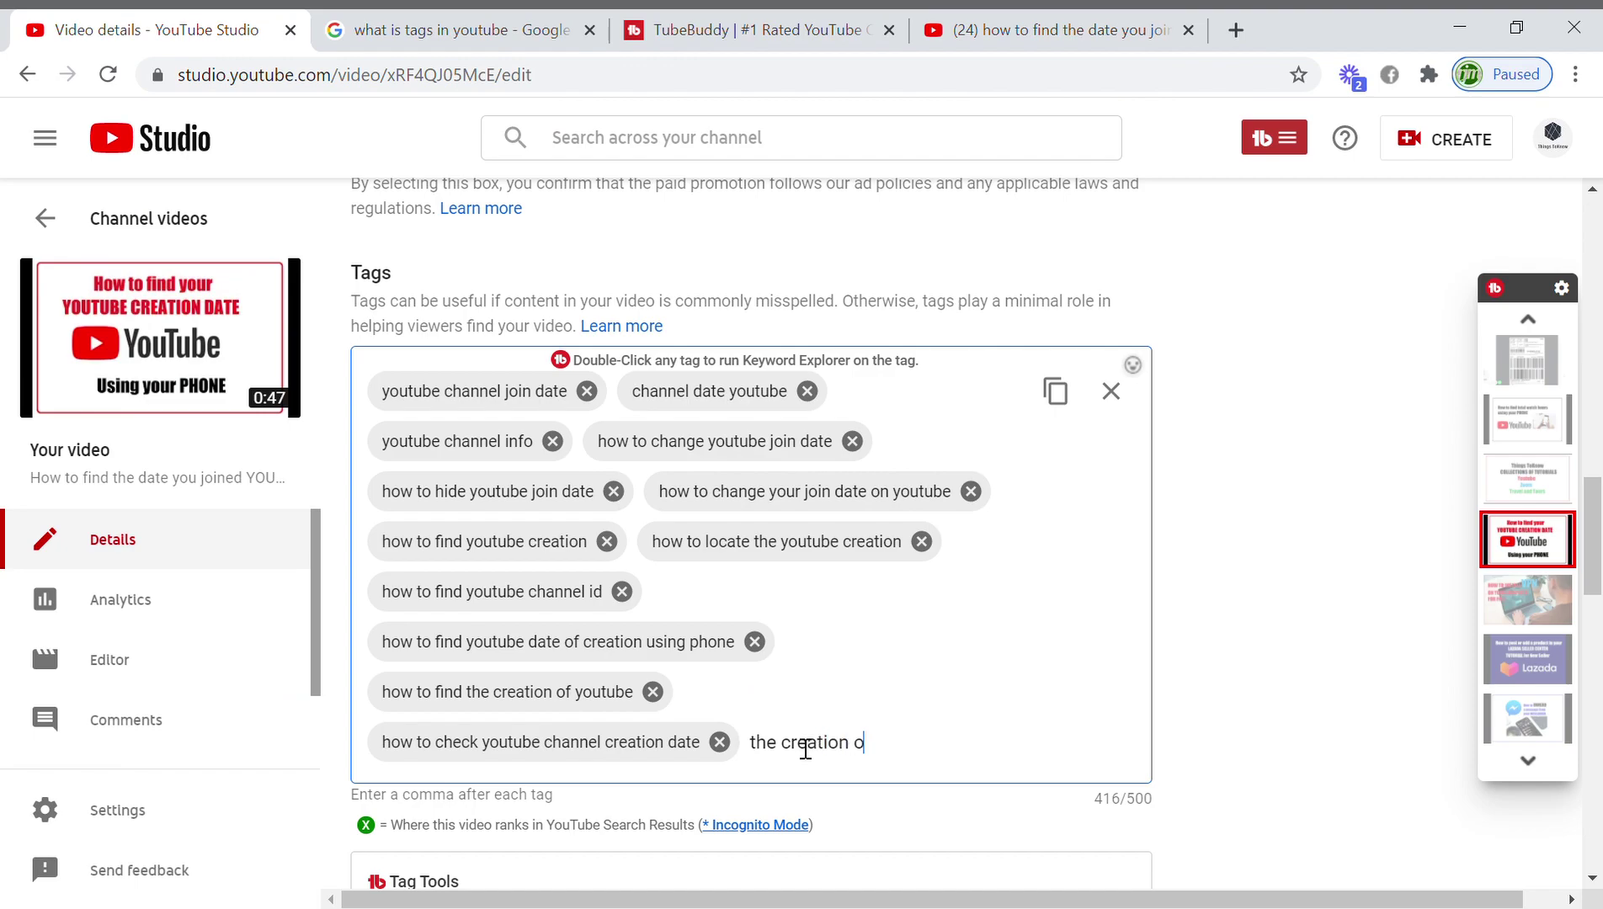
pyautogui.write('he creation date on yo')
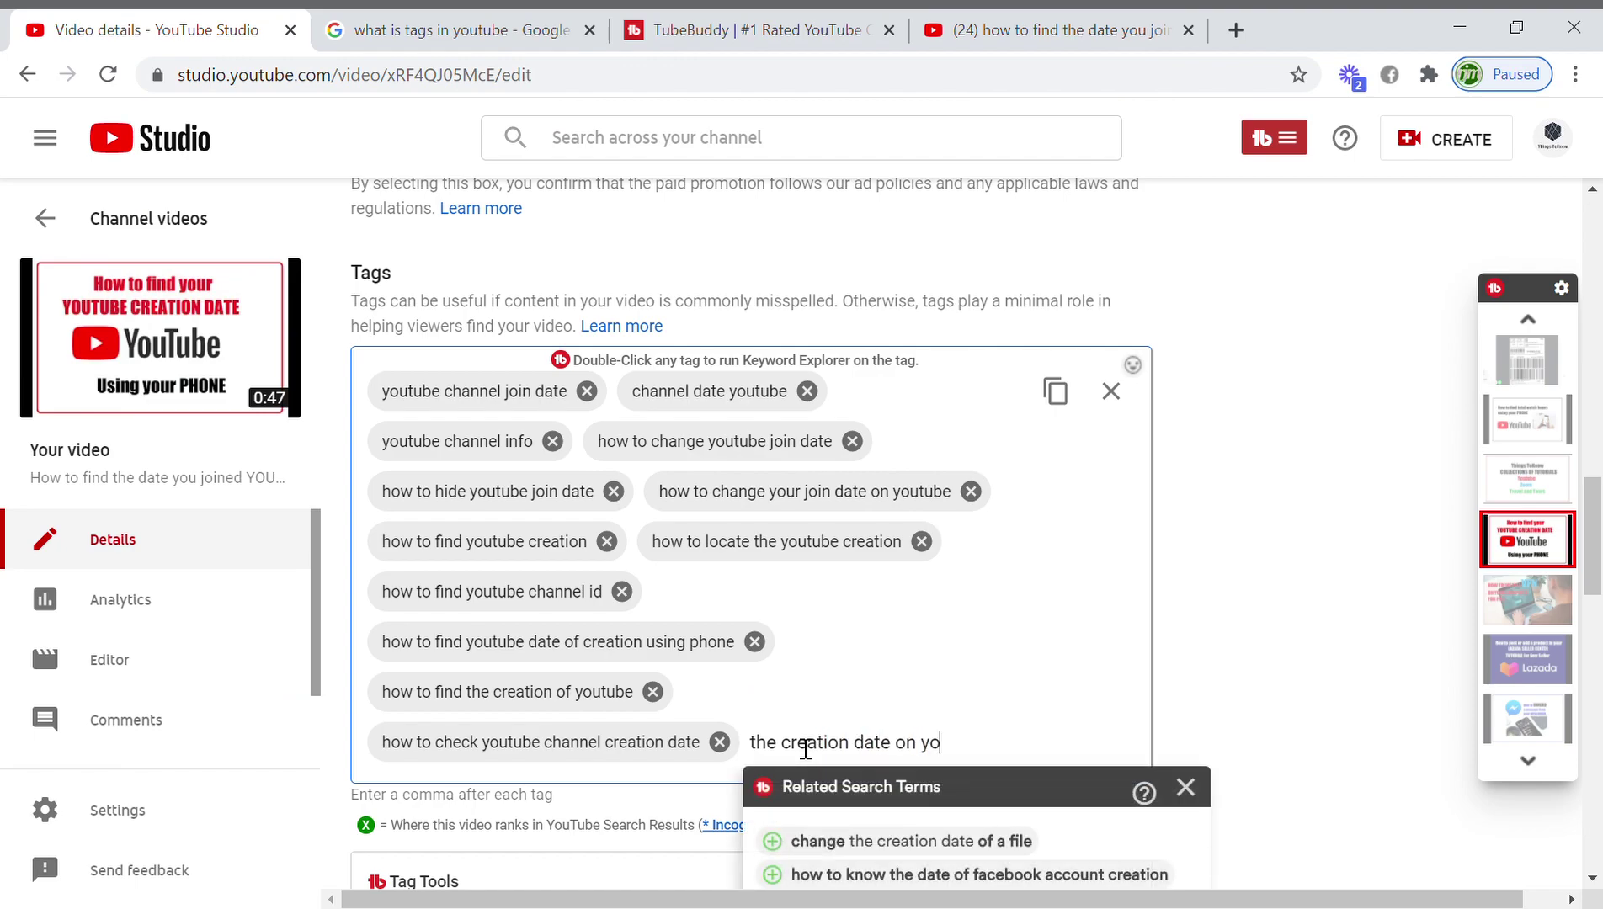
pyautogui.write('ur y')
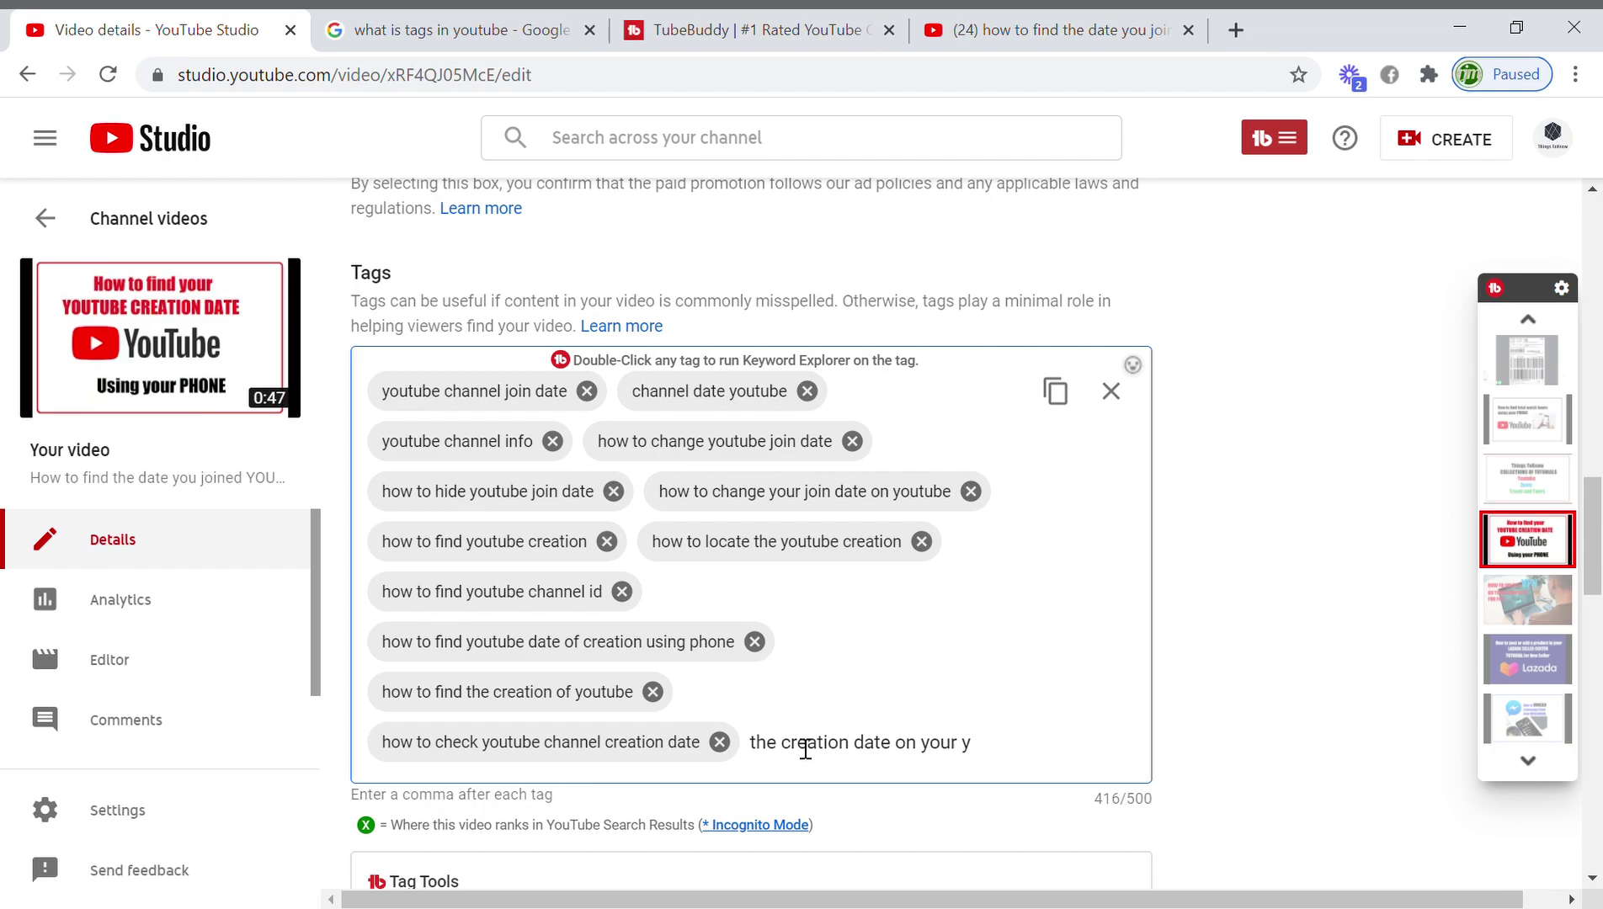
pyautogui.write('utube c')
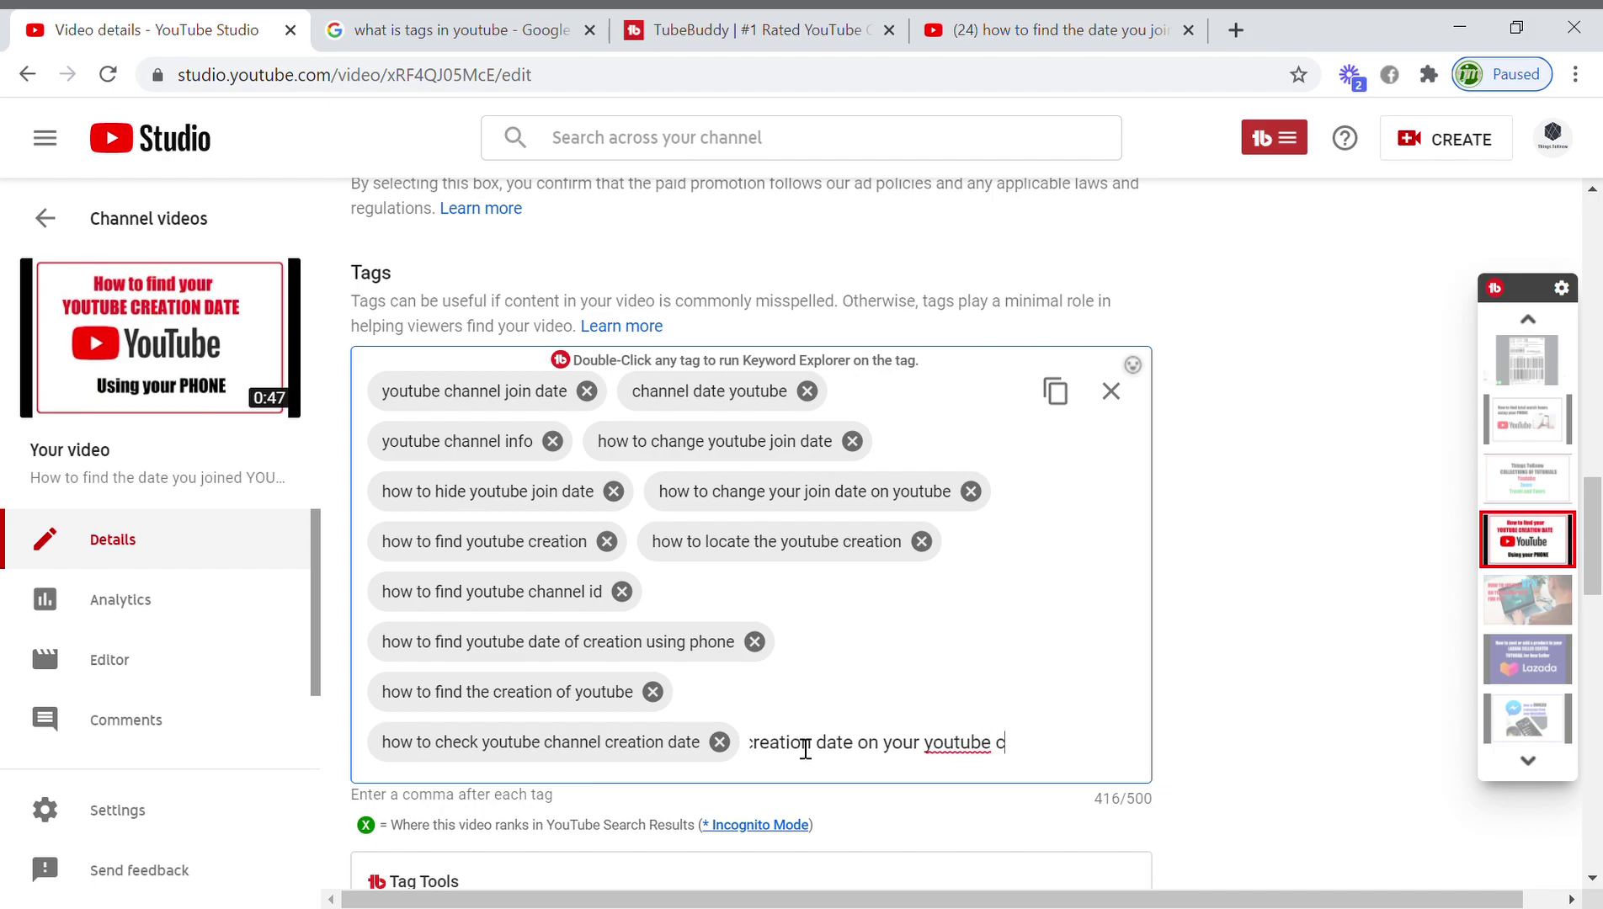
pyautogui.write('hannel,')
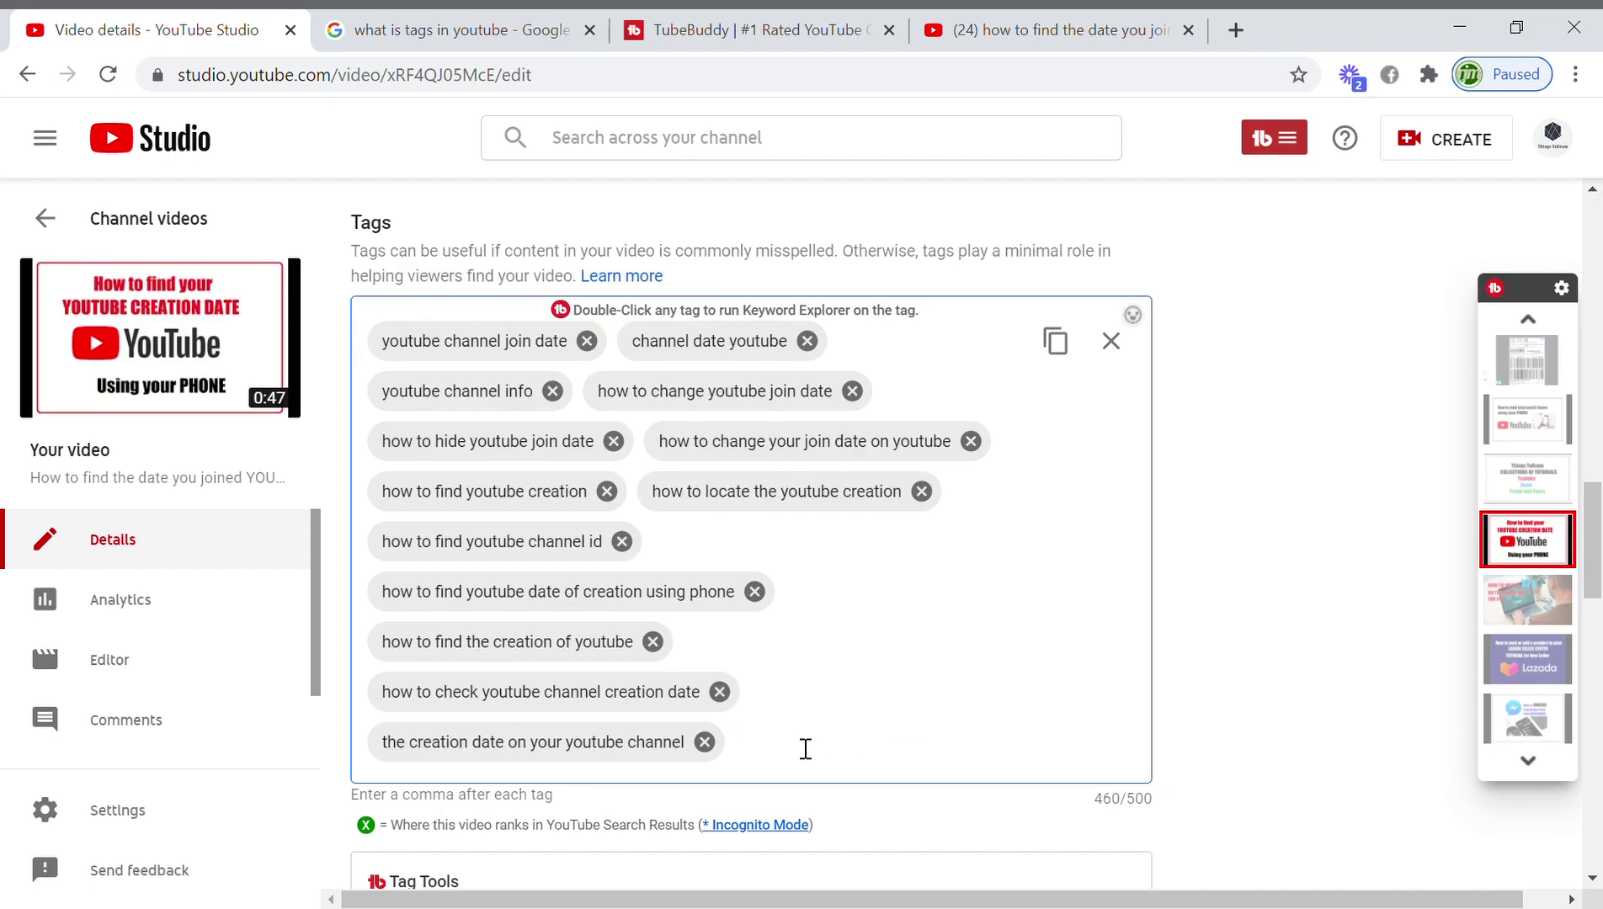
# Step: Look through the titles of other videos further down the YouTube search results for more tag ideas
pyautogui.click(873, 30)
pyautogui.click(1052, 30)
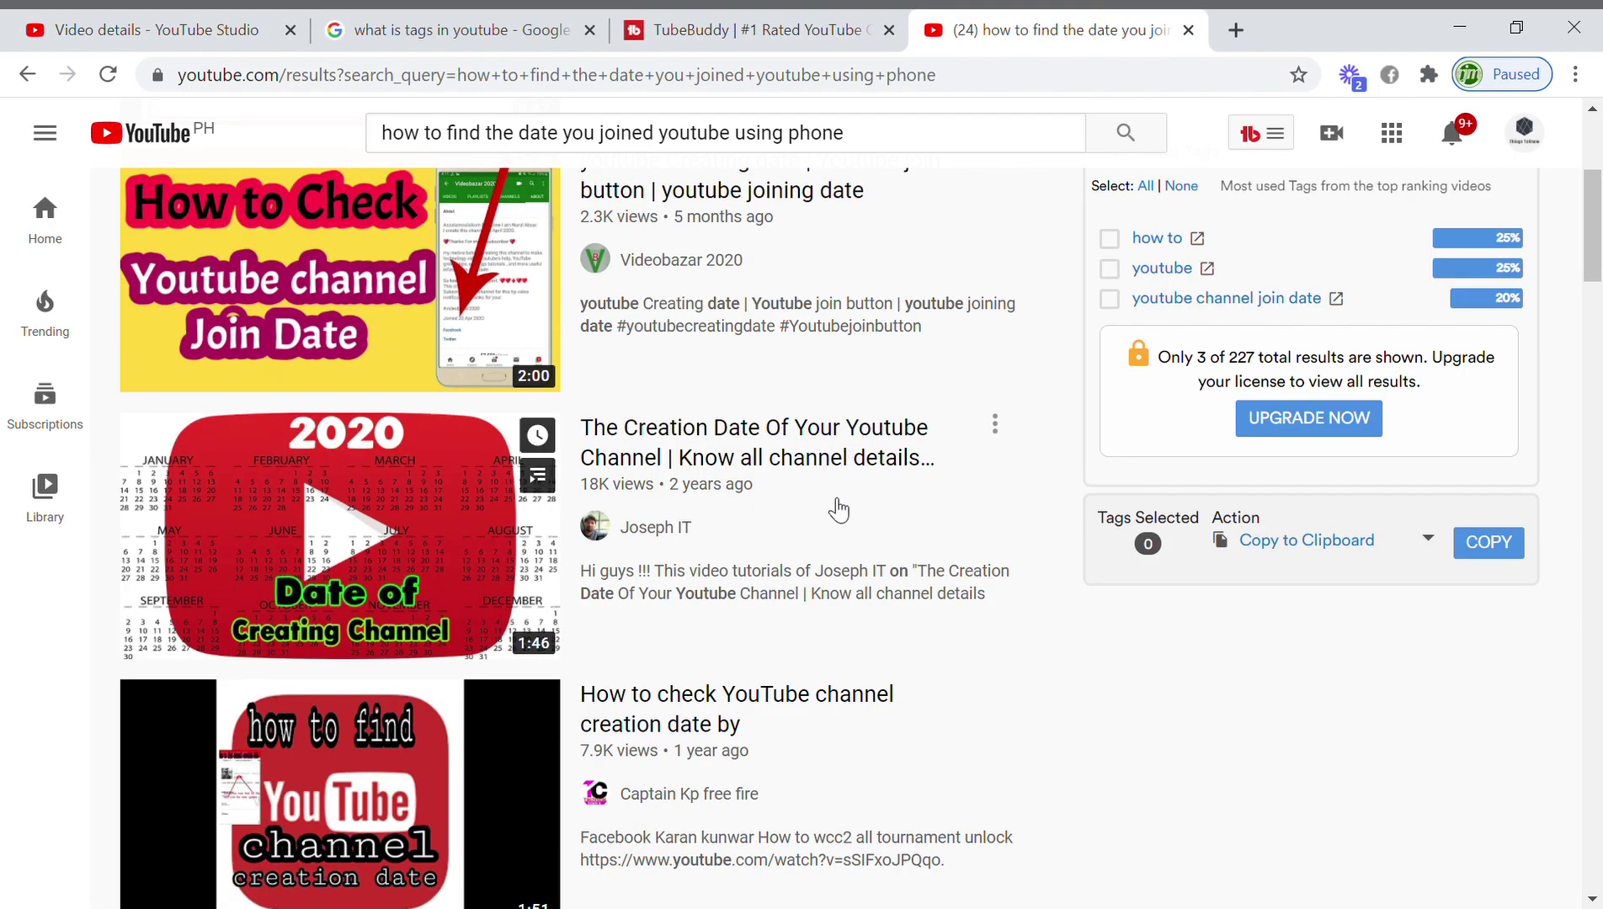
pyautogui.scroll(-2, 836, 536)
pyautogui.scroll(-3, 836, 536)
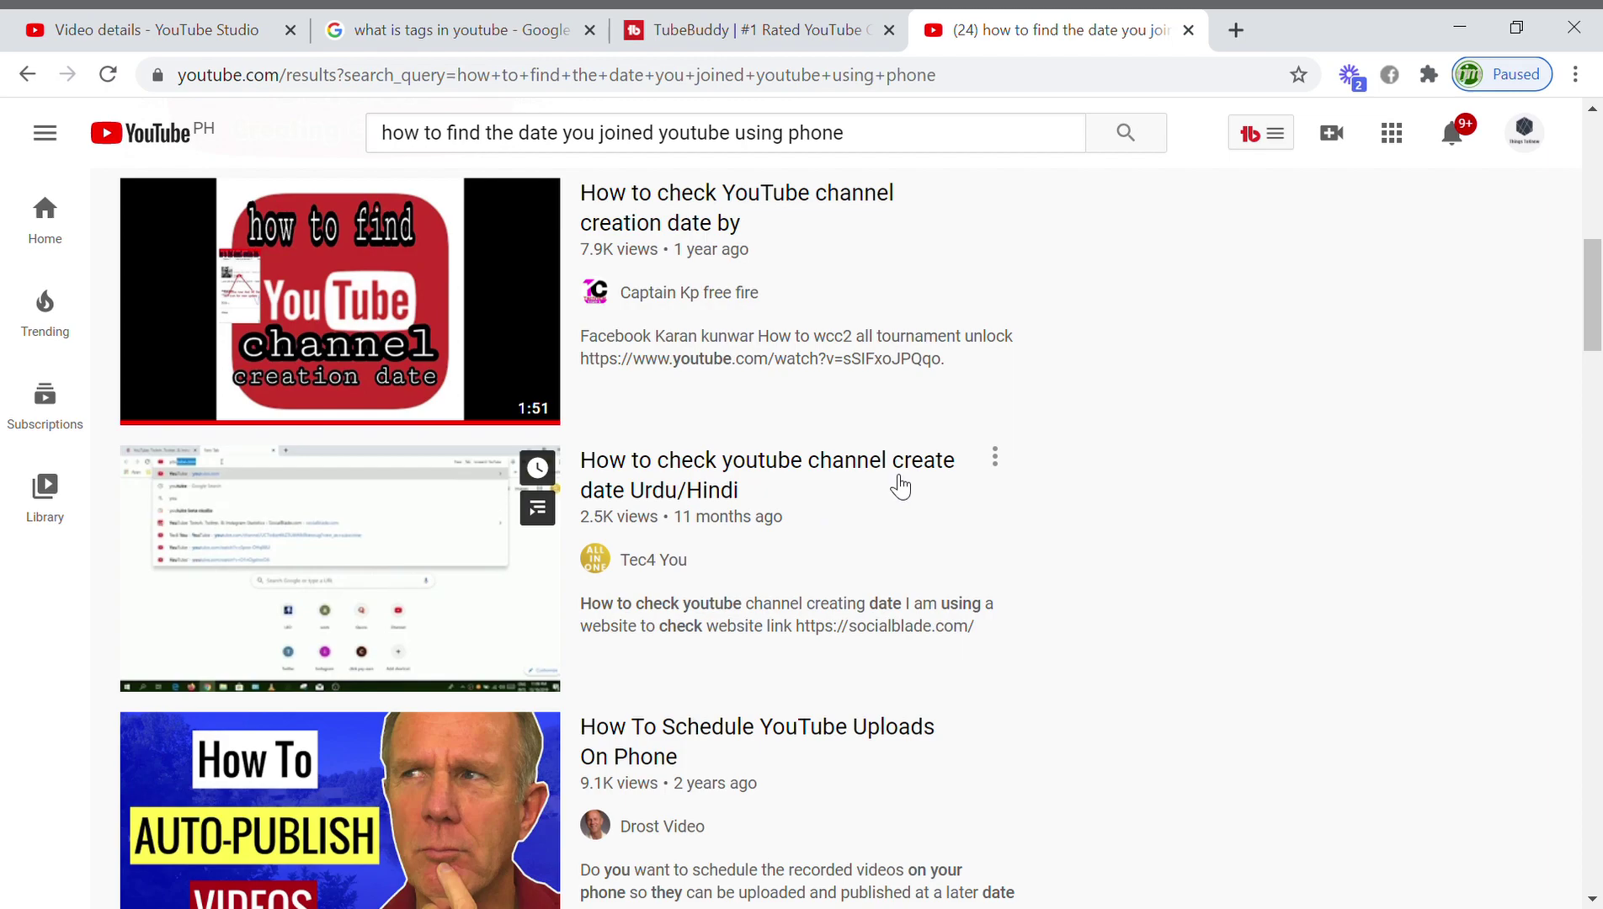
pyautogui.scroll(-6, 1315, 659)
pyautogui.scroll(-3, 1311, 660)
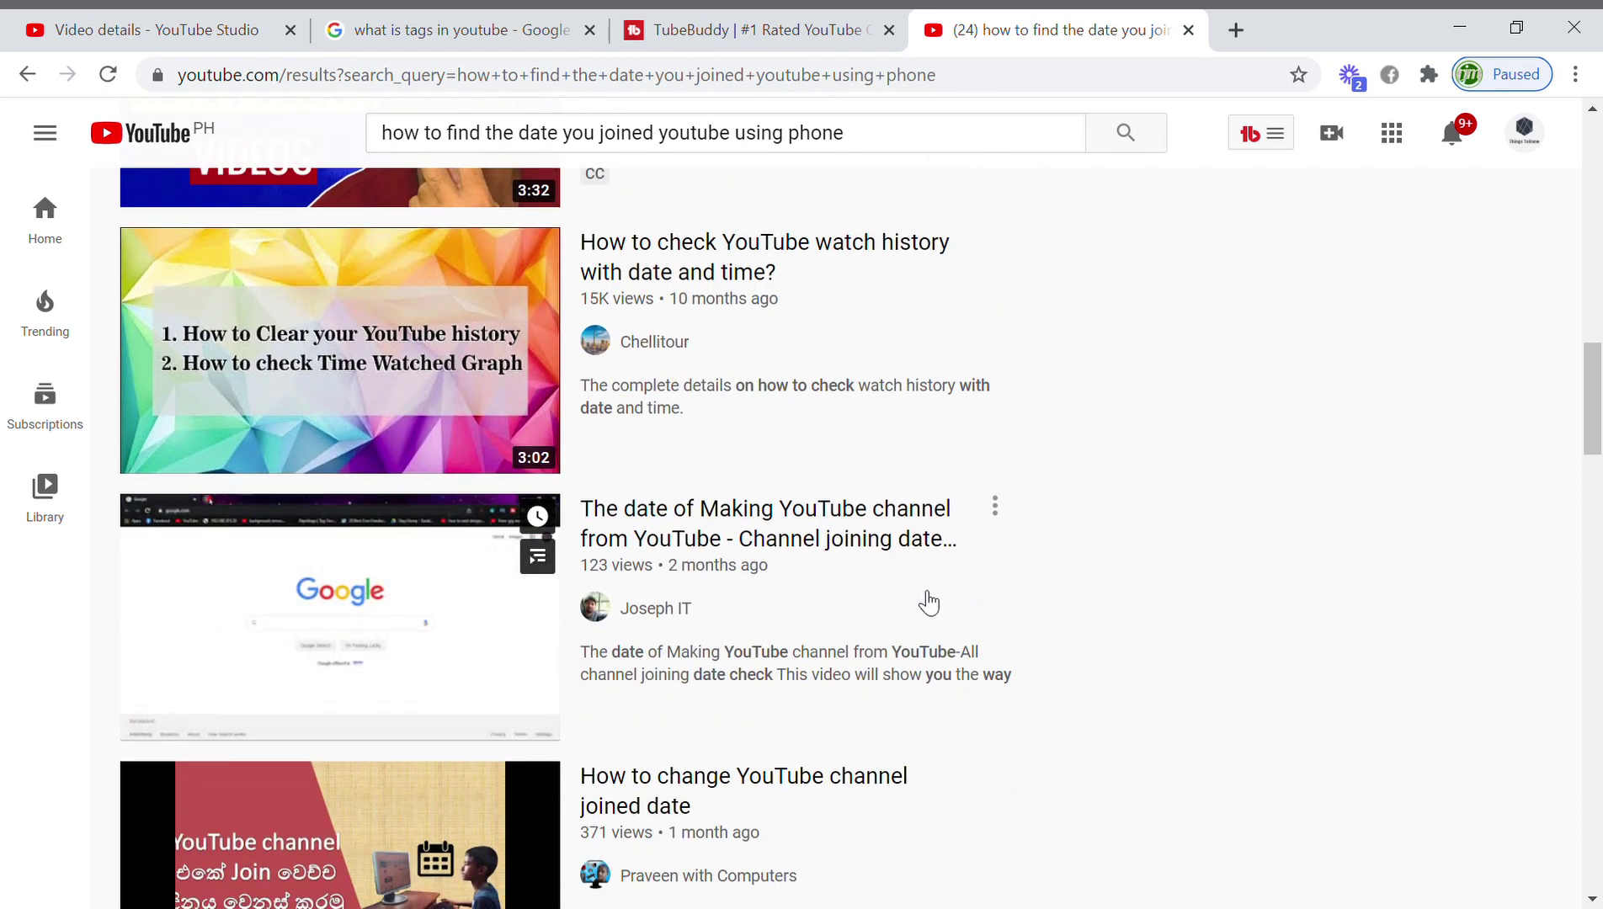
pyautogui.scroll(-2, 913, 696)
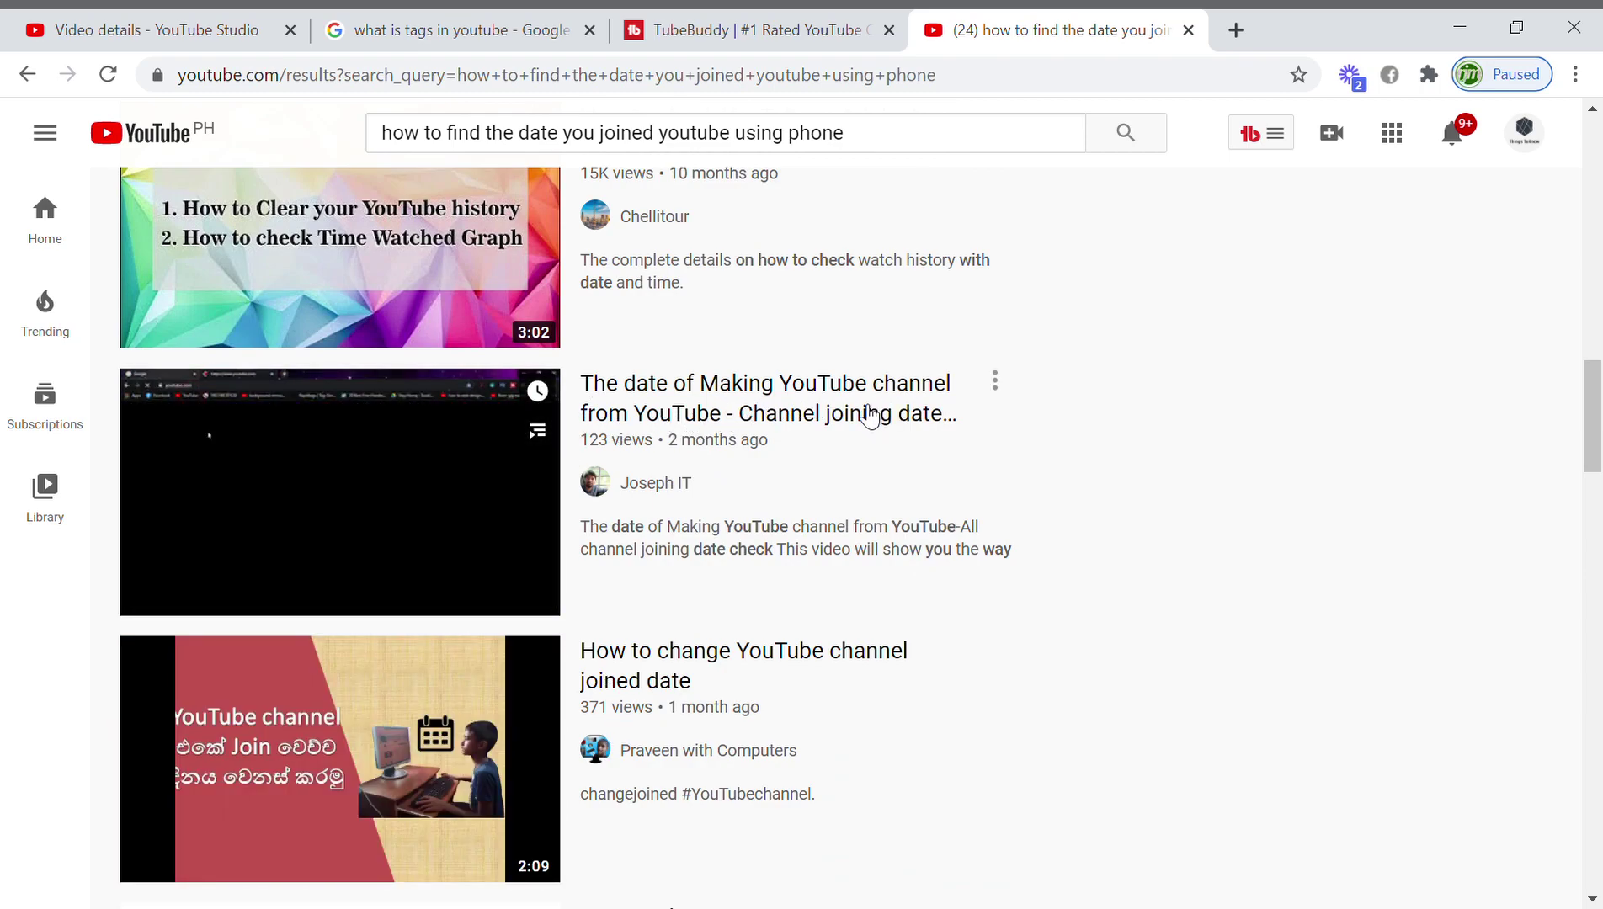
pyautogui.scroll(-3, 771, 562)
pyautogui.scroll(-4, 985, 562)
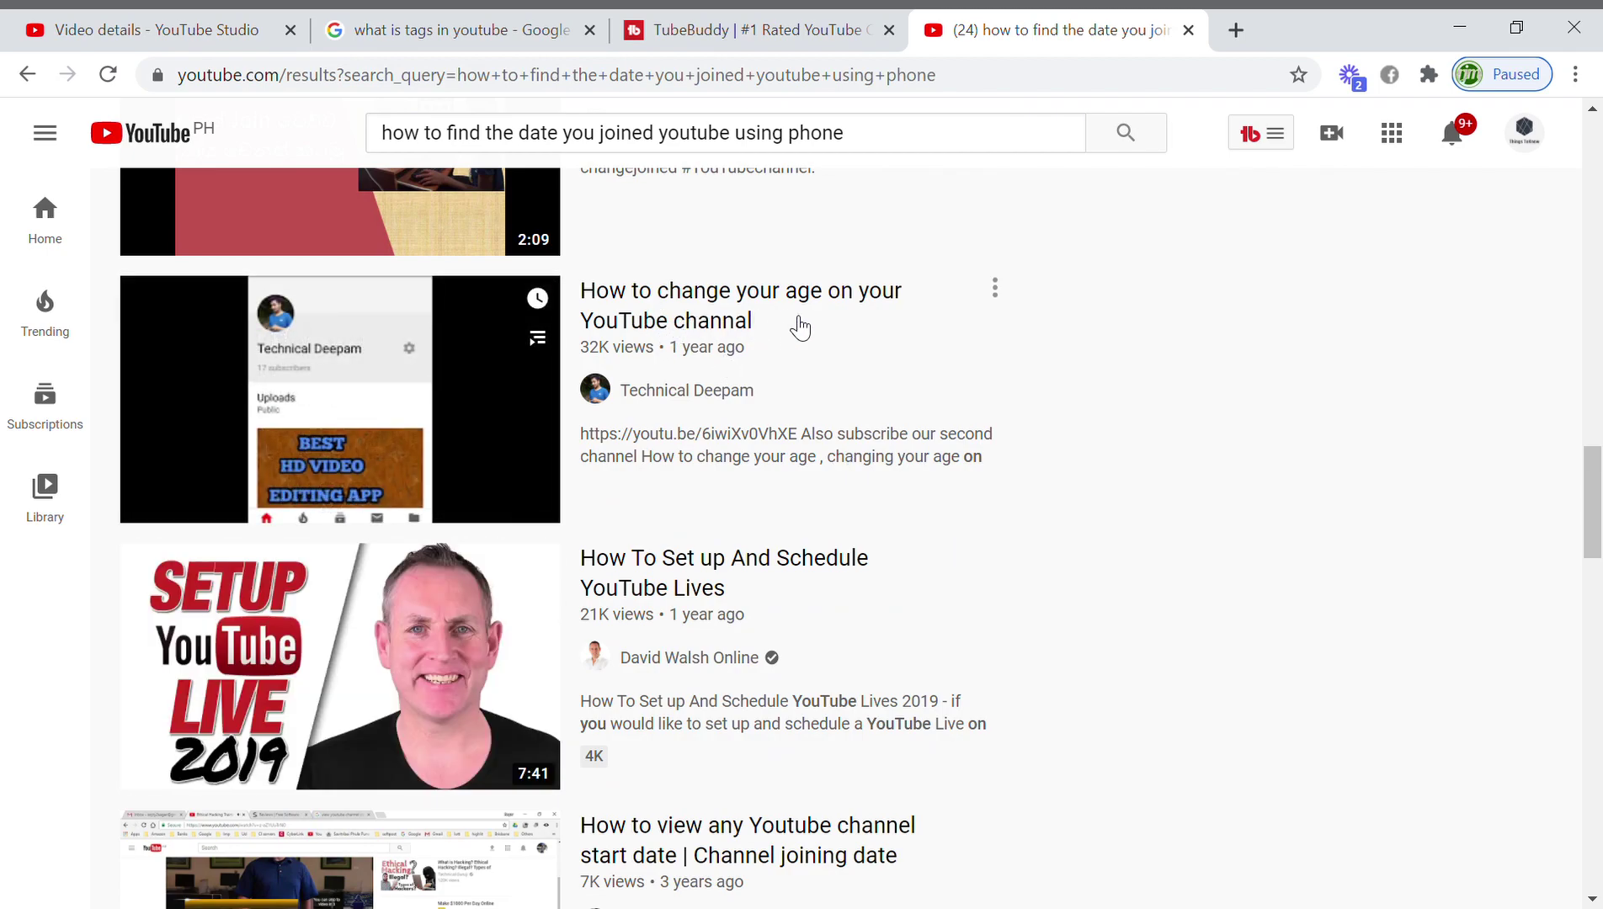
pyautogui.scroll(-3, 1013, 433)
pyautogui.scroll(-4, 1105, 379)
pyautogui.scroll(-17, 1099, 379)
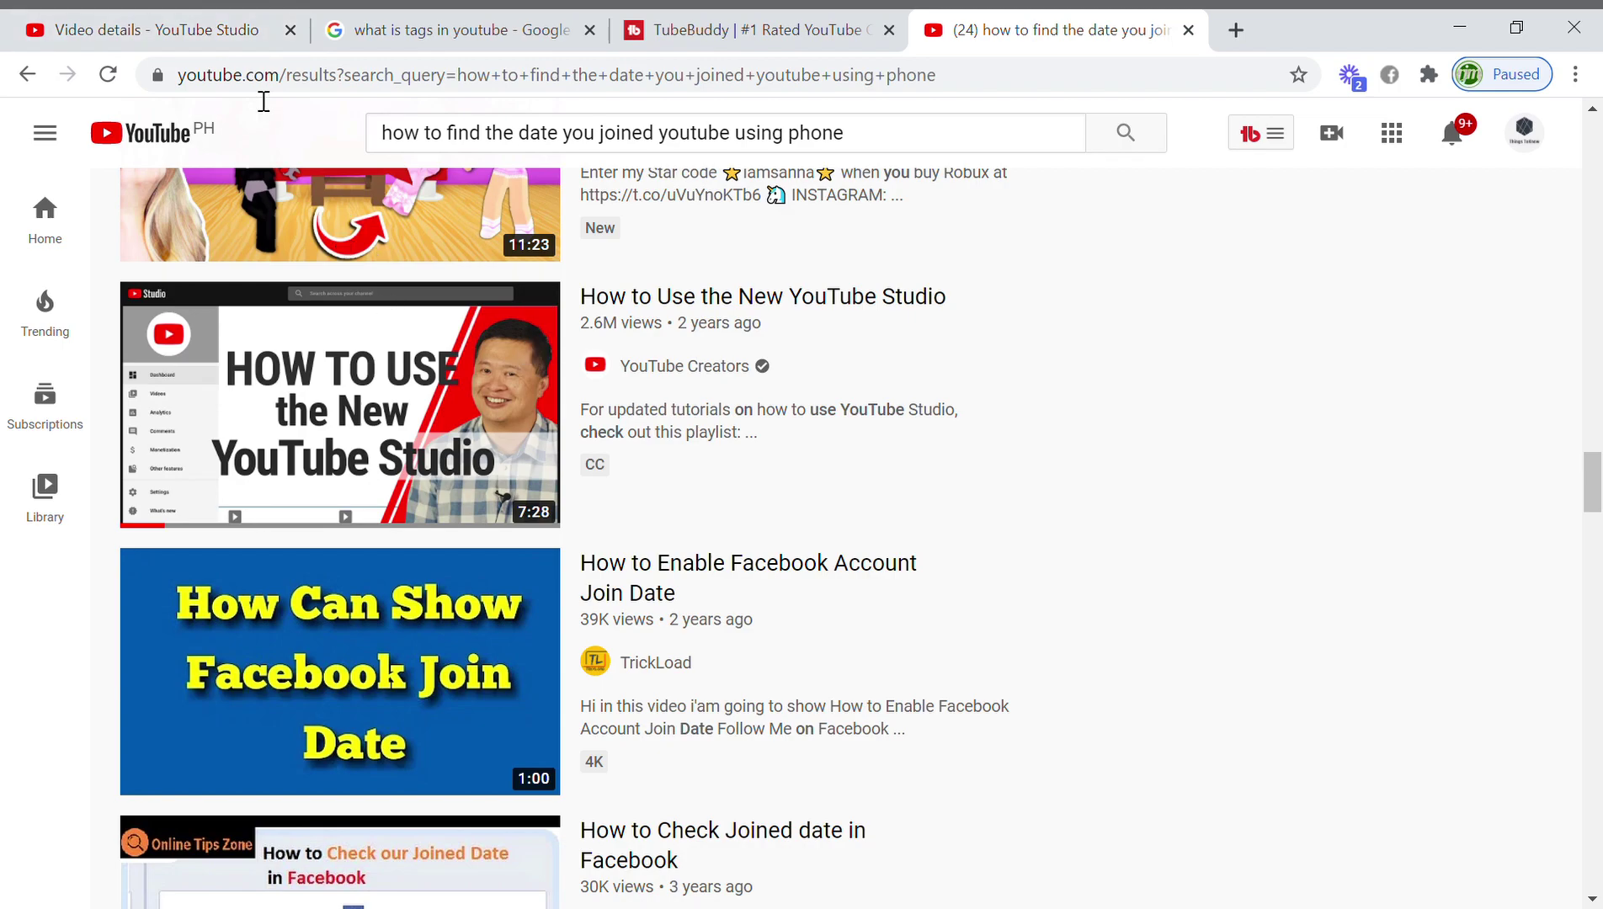
# Step: Add the tag "how to use the new youtube studio" to the video in YouTube Studio
pyautogui.click(219, 27)
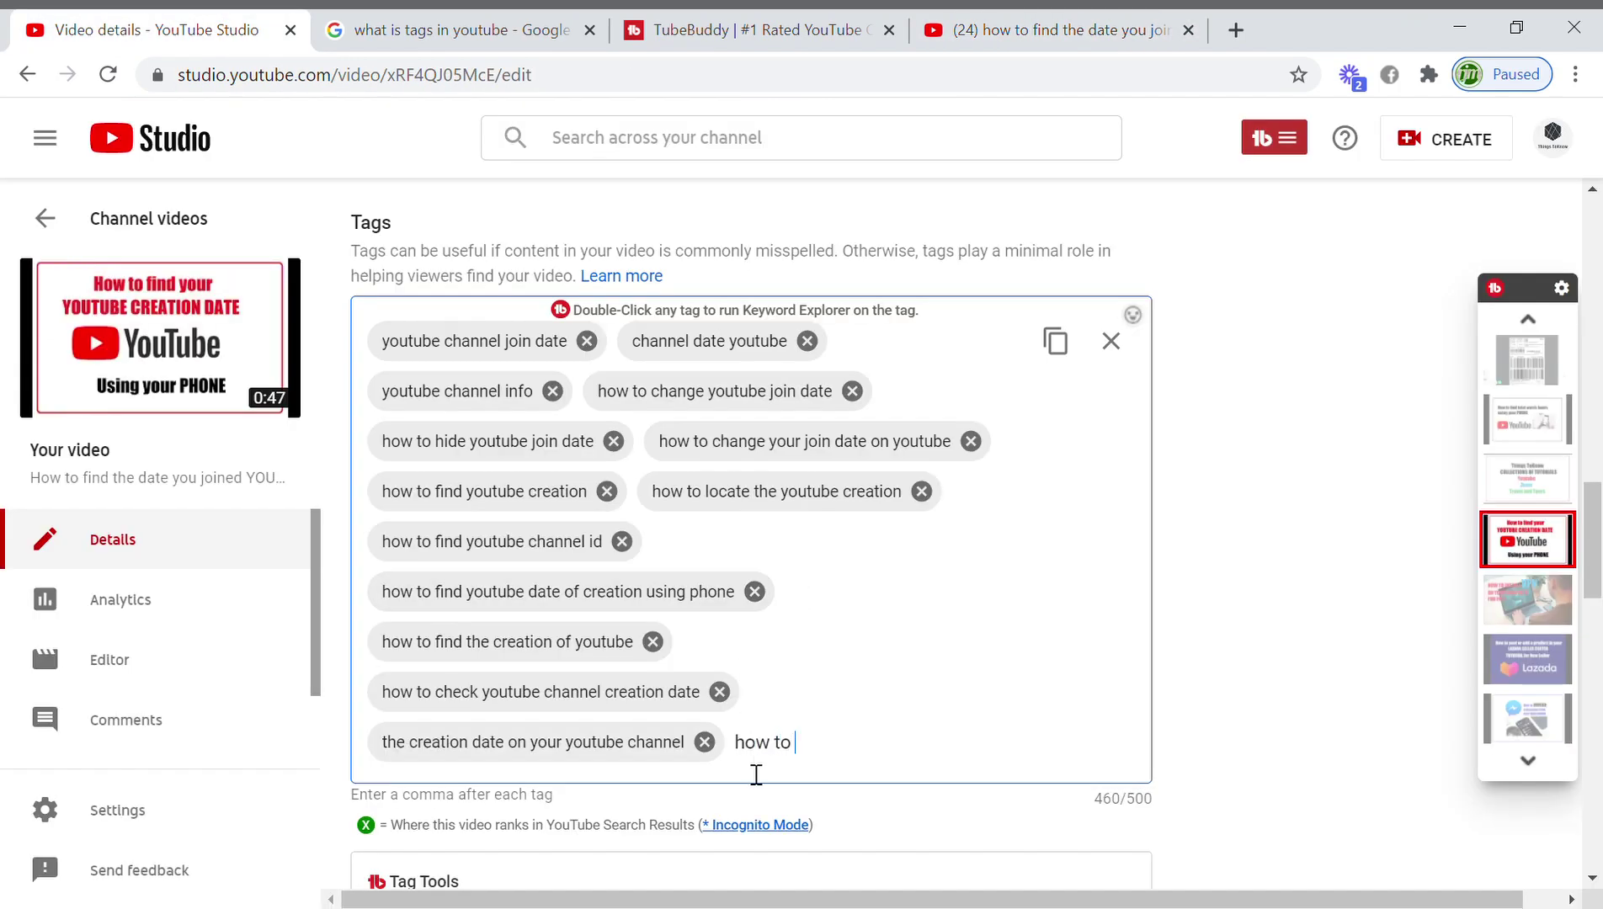
pyautogui.write('use the new')
pyautogui.press('BackSpace')
pyautogui.write('ew yout')
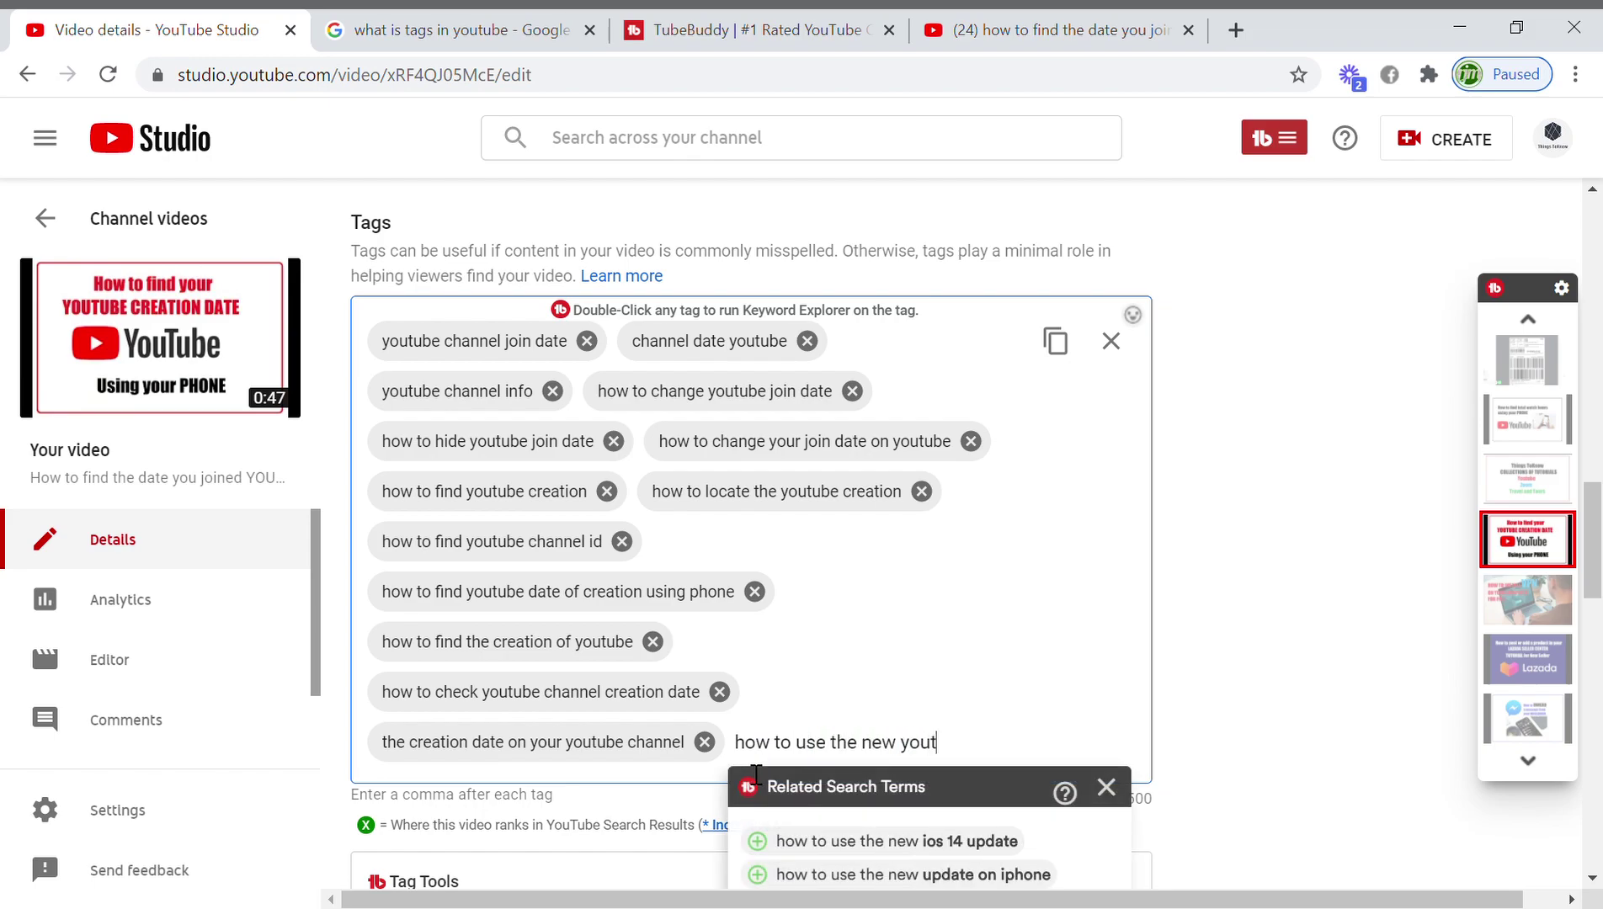
pyautogui.write('ube studio')
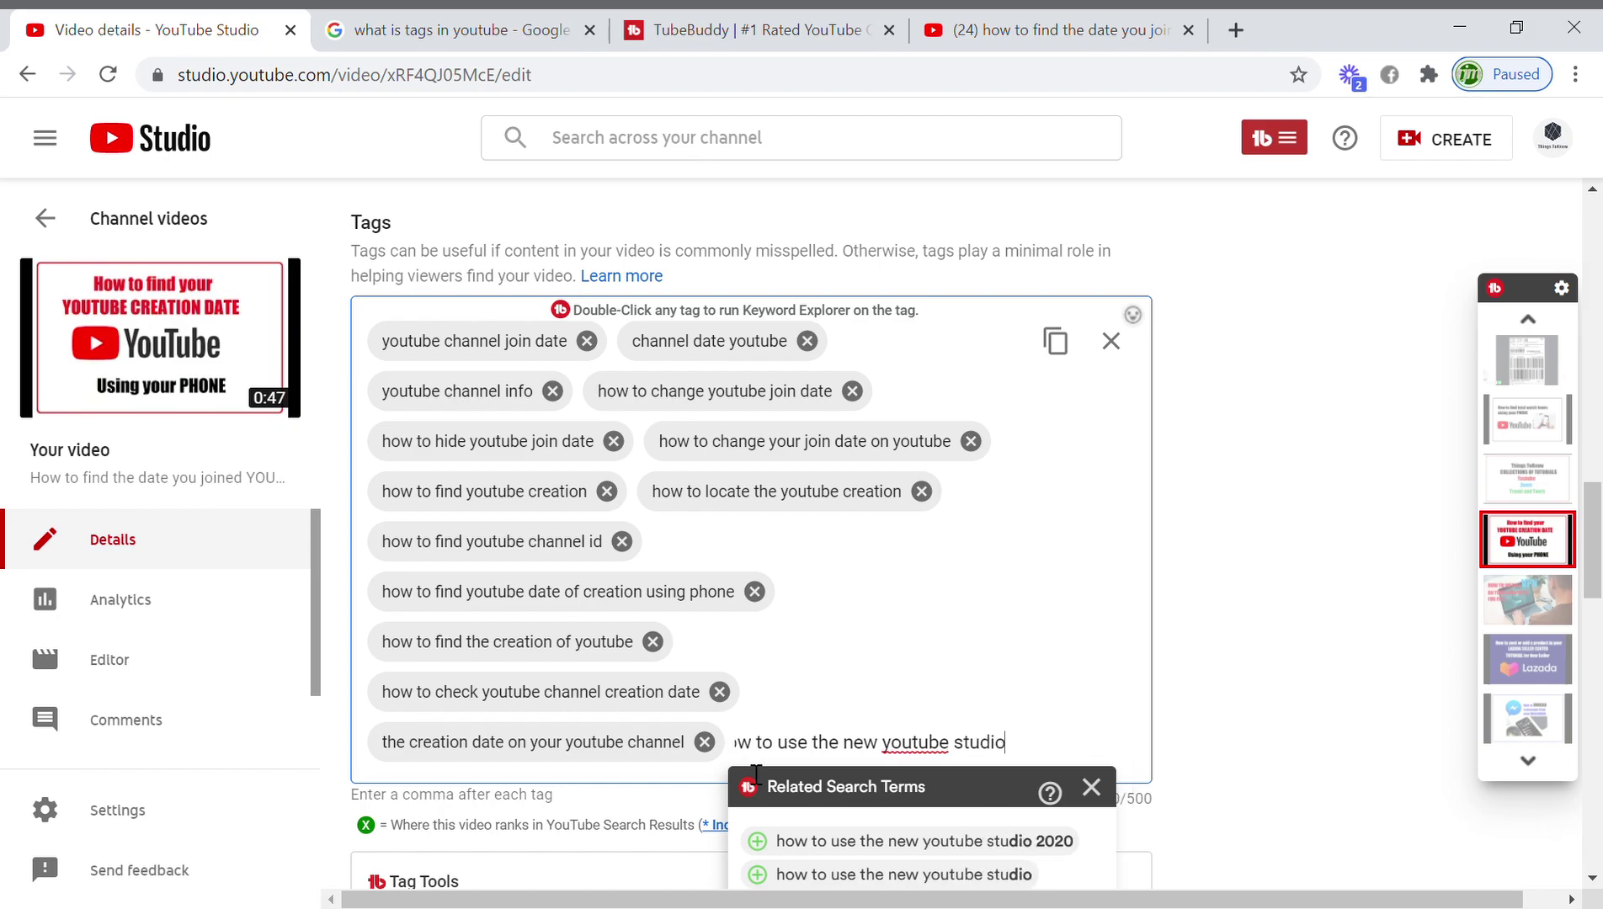
pyautogui.press('Return')
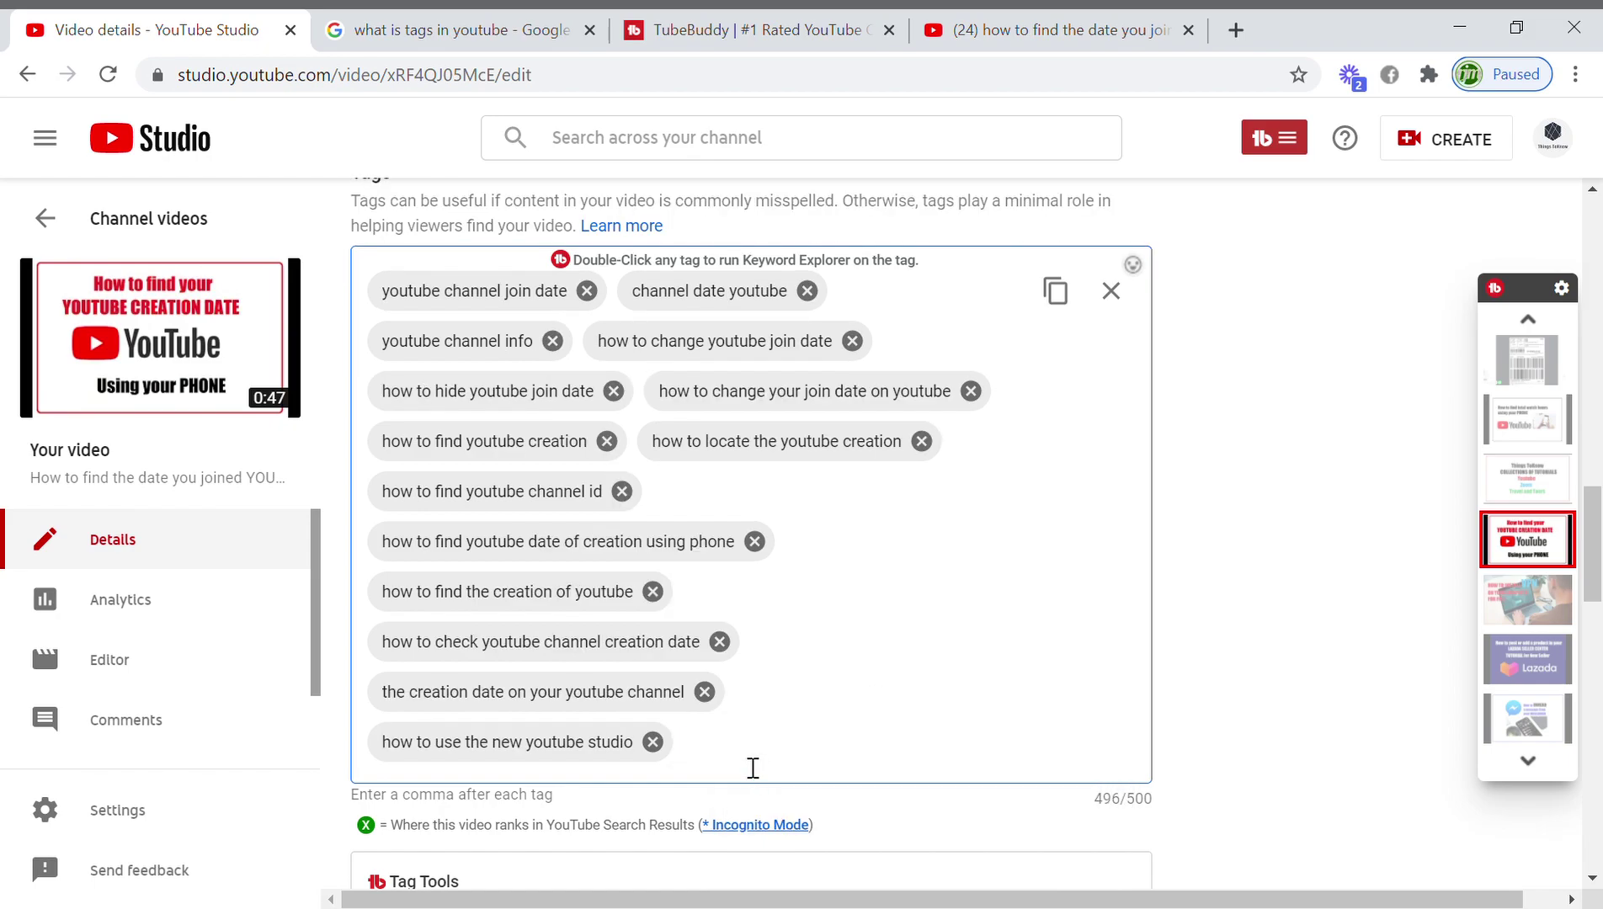
# Step: Review a few more YouTube search results for related titles, and check the tag character counter in the video's details
pyautogui.click(863, 20)
pyautogui.click(1125, 18)
pyautogui.moveTo(640, 360)
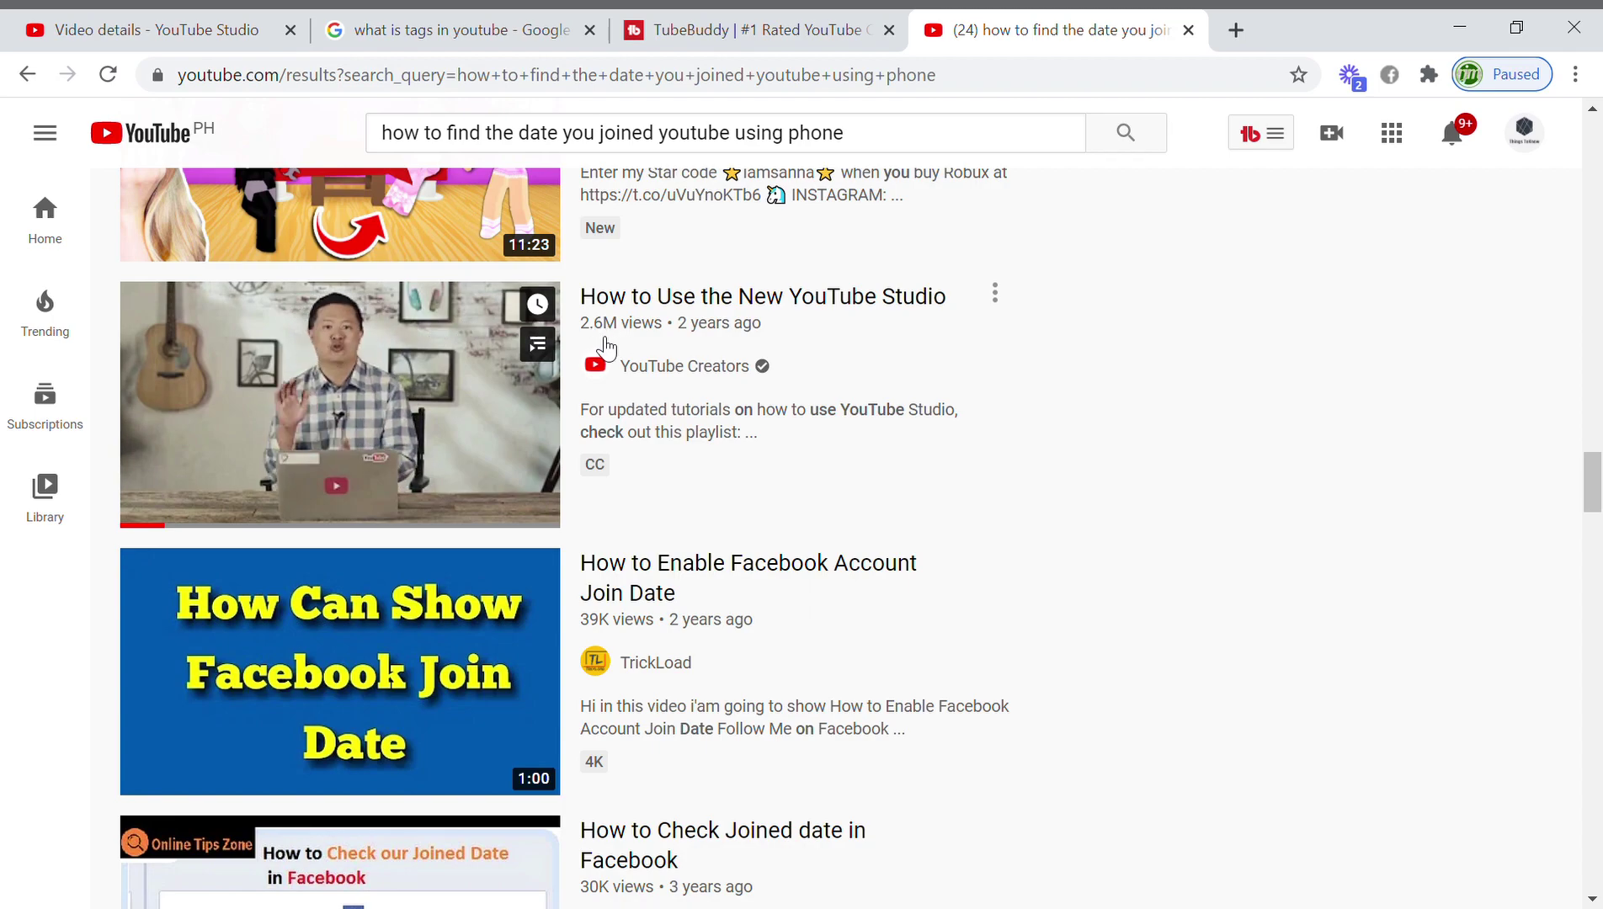
pyautogui.scroll(-3, 594, 589)
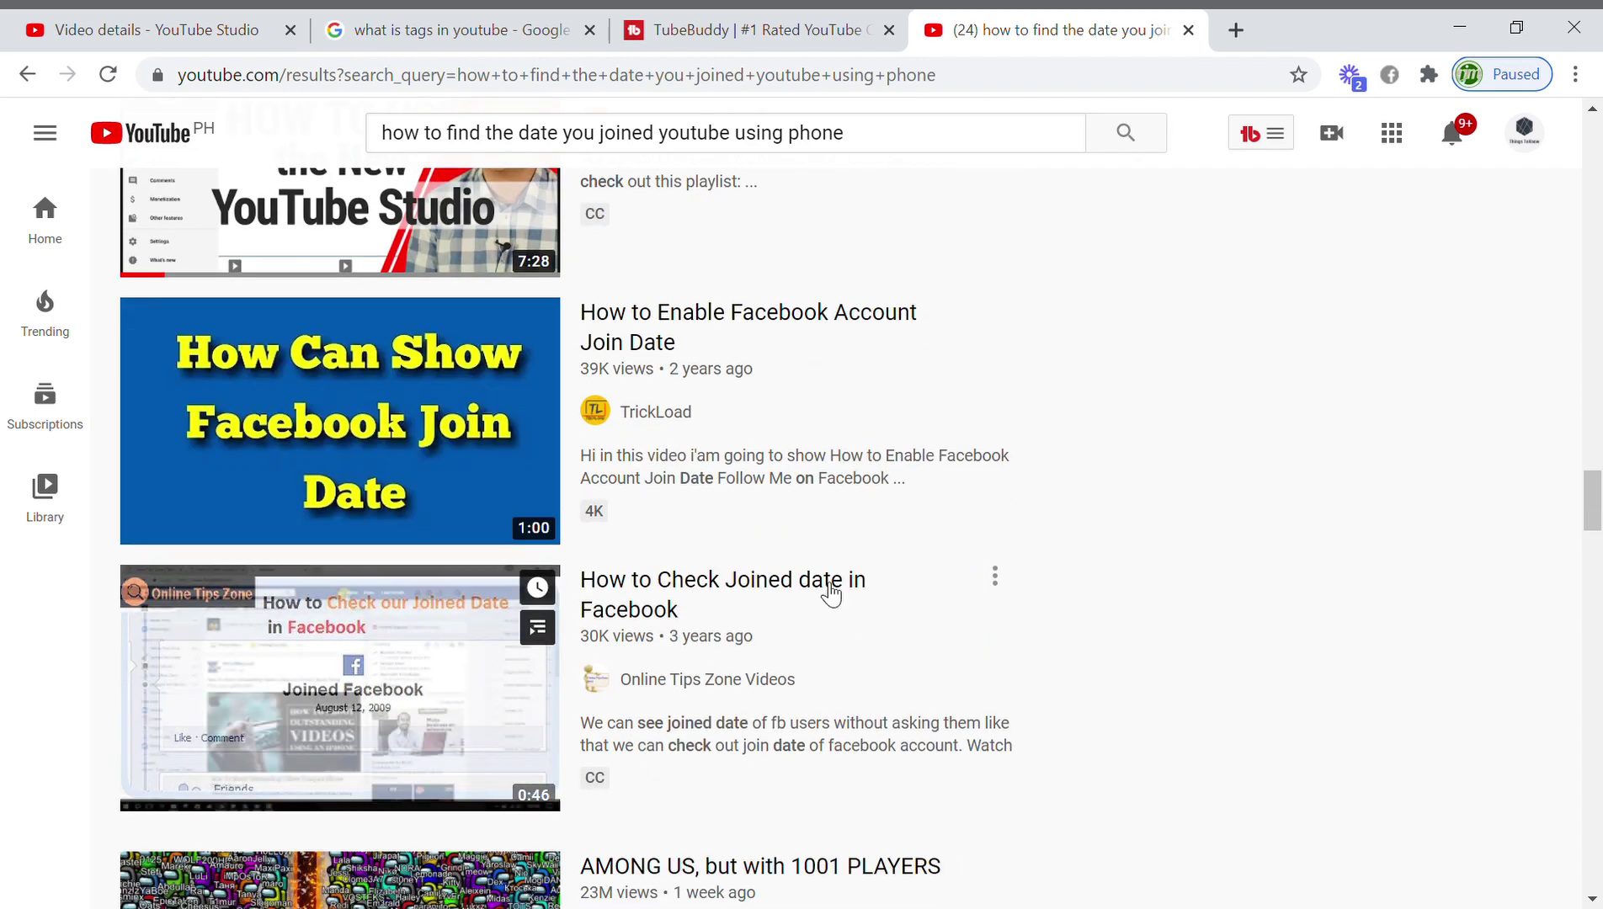
pyautogui.scroll(-3, 936, 596)
pyautogui.moveTo(719, 433)
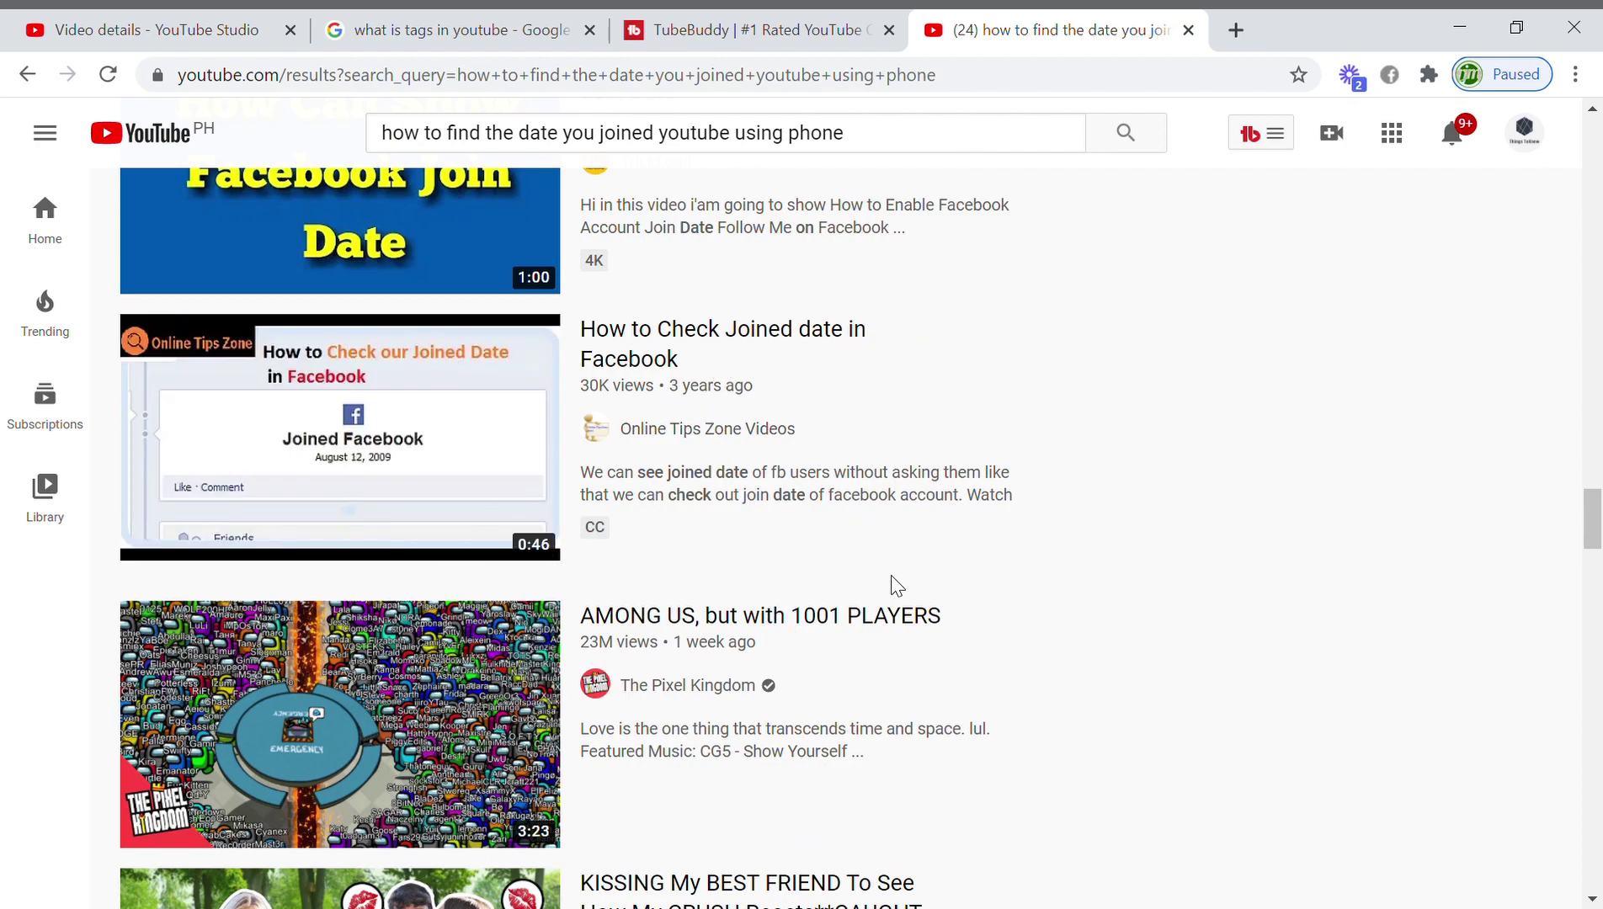
pyautogui.scroll(-3, 890, 584)
pyautogui.click(83, 25)
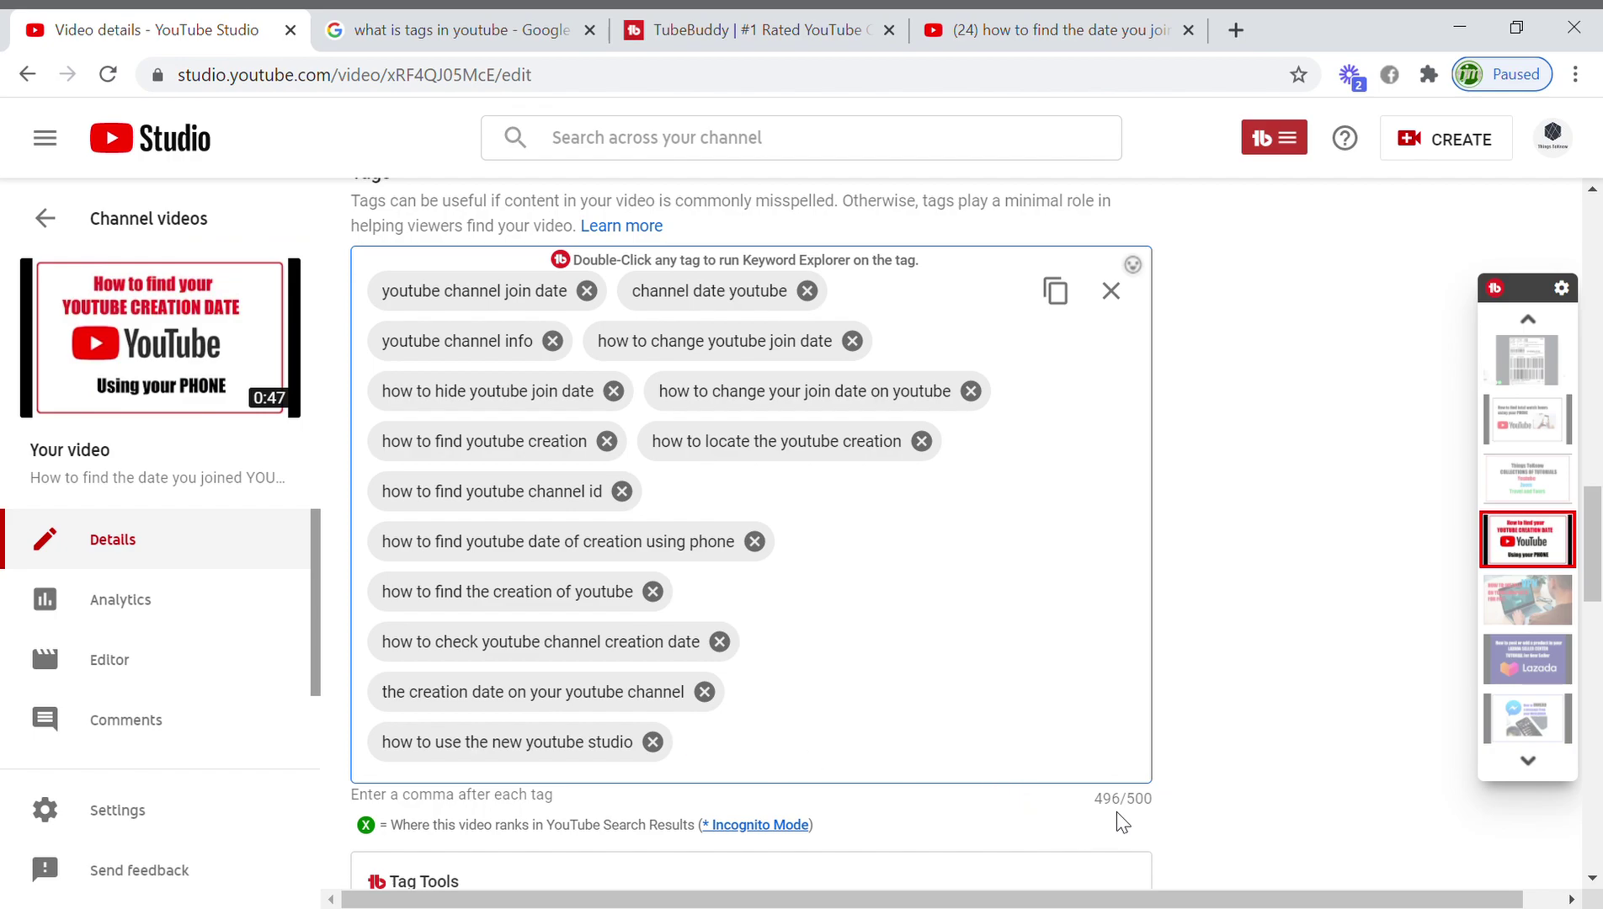
pyautogui.doubleClick(1149, 798)
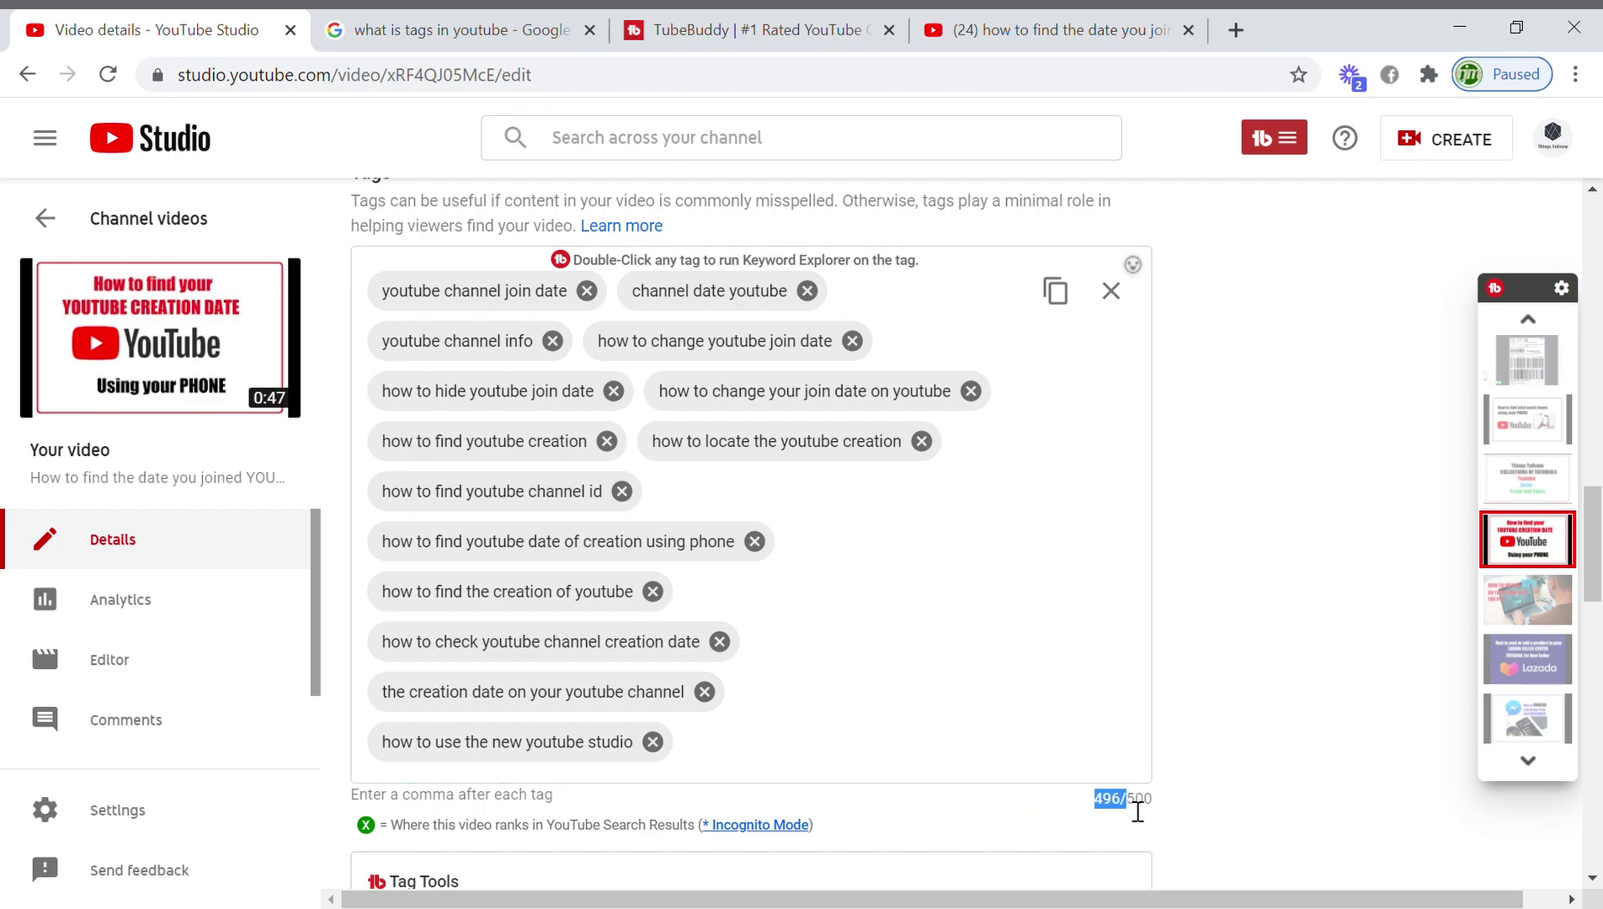
# Step: Review the video's full tag list and the tag tools below it, and look over its title, description and thumbnail
pyautogui.click(933, 687)
pyautogui.scroll(4, 943, 695)
pyautogui.scroll(-4, 943, 695)
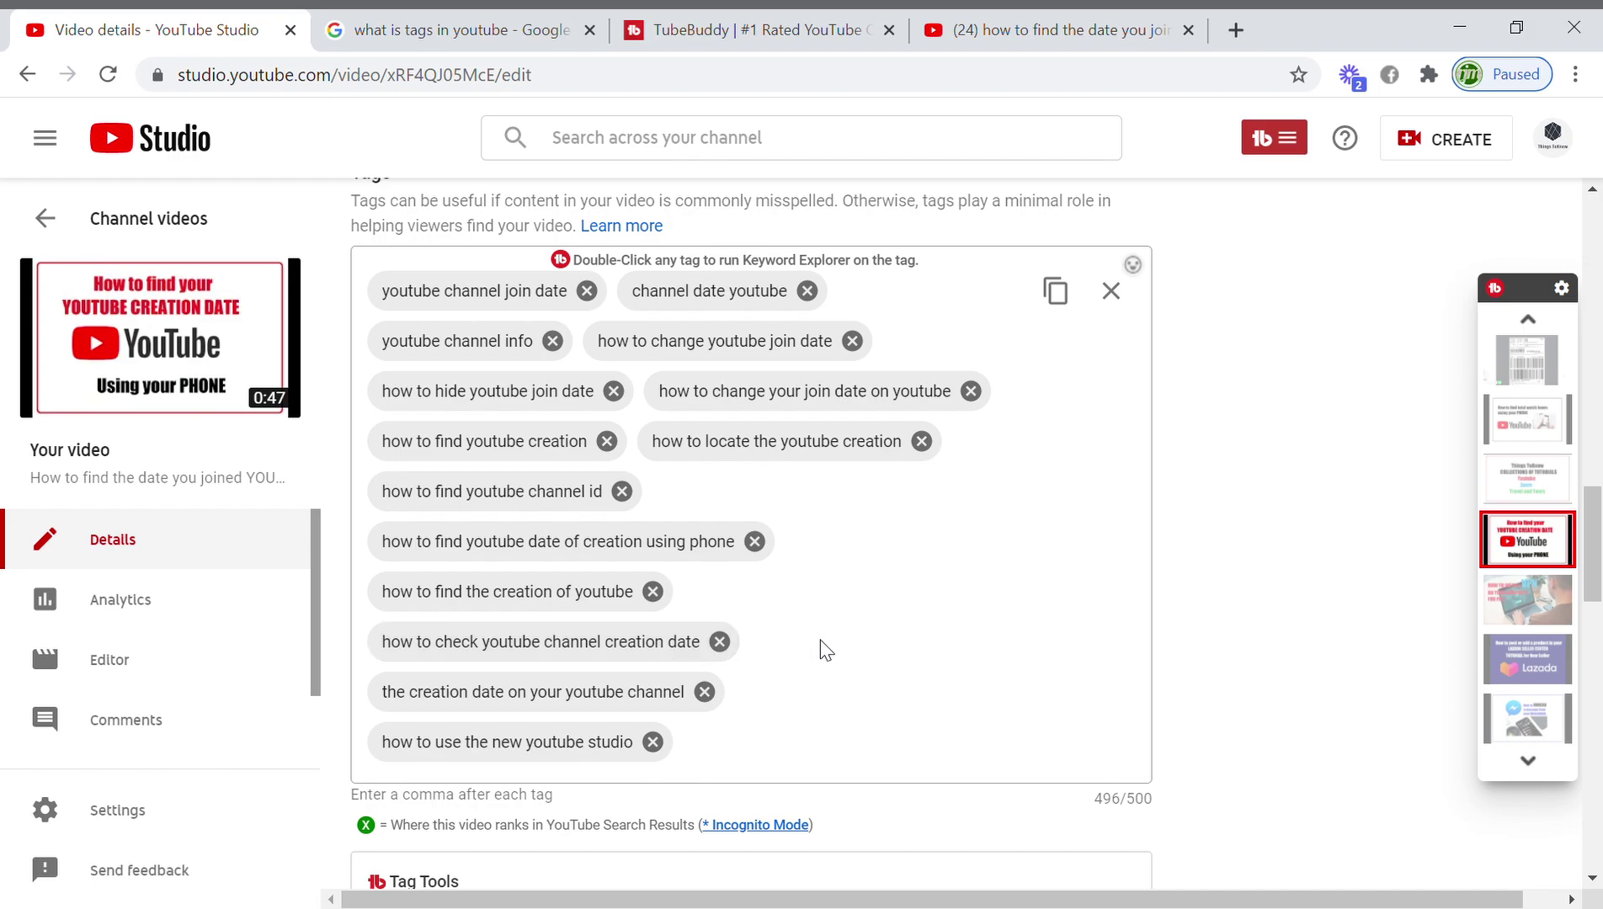
pyautogui.scroll(-3, 824, 650)
pyautogui.scroll(6, 823, 650)
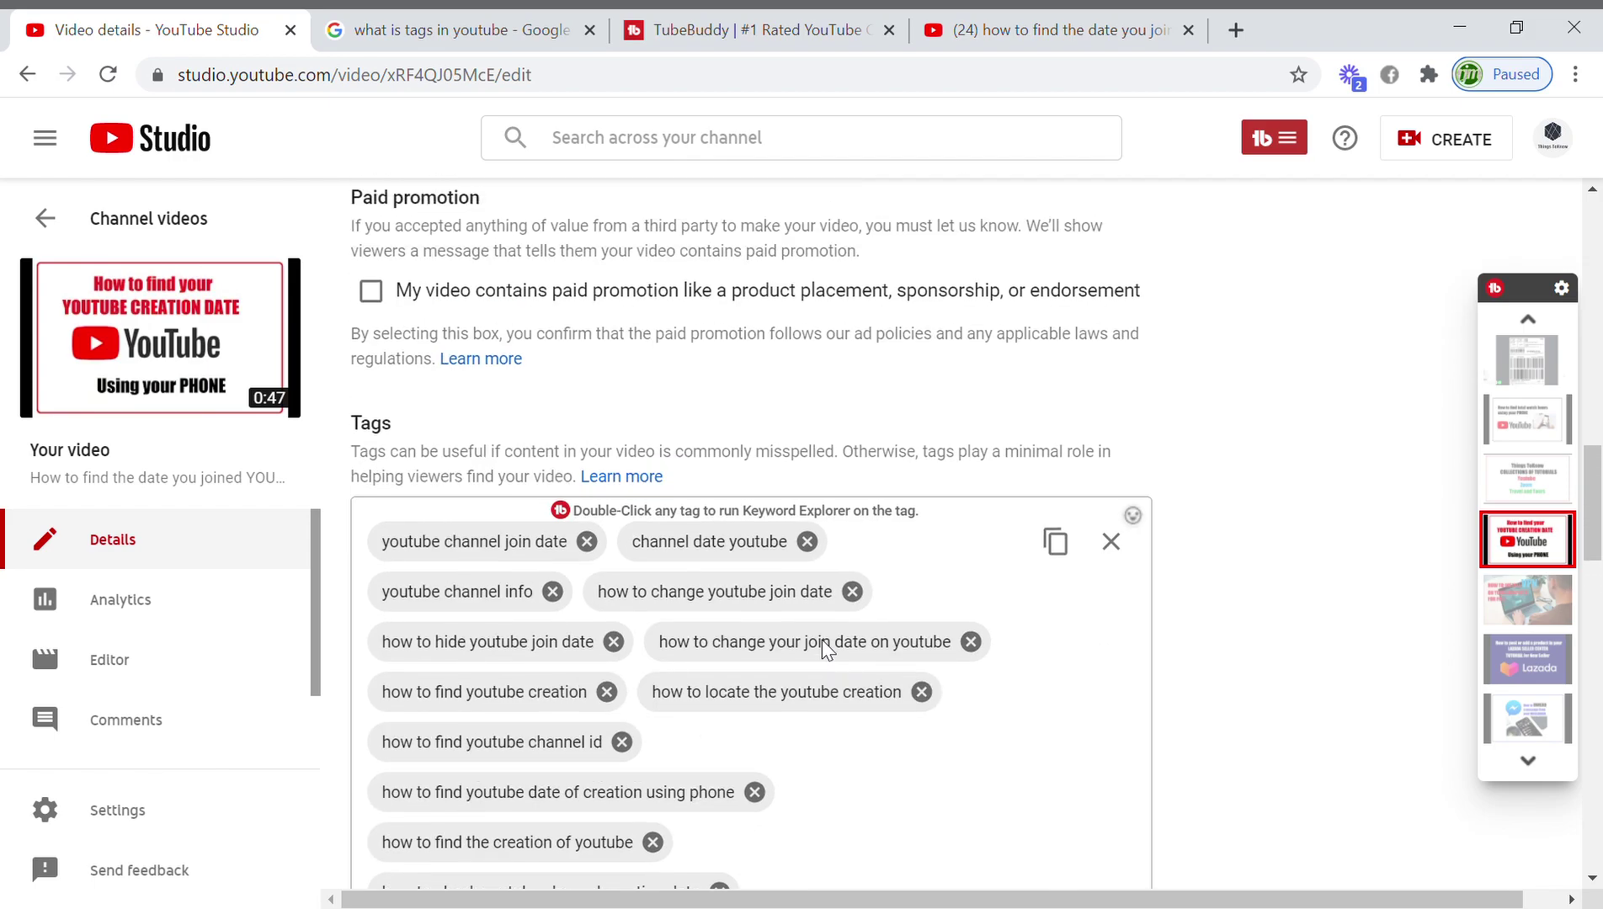
pyautogui.scroll(-4, 831, 650)
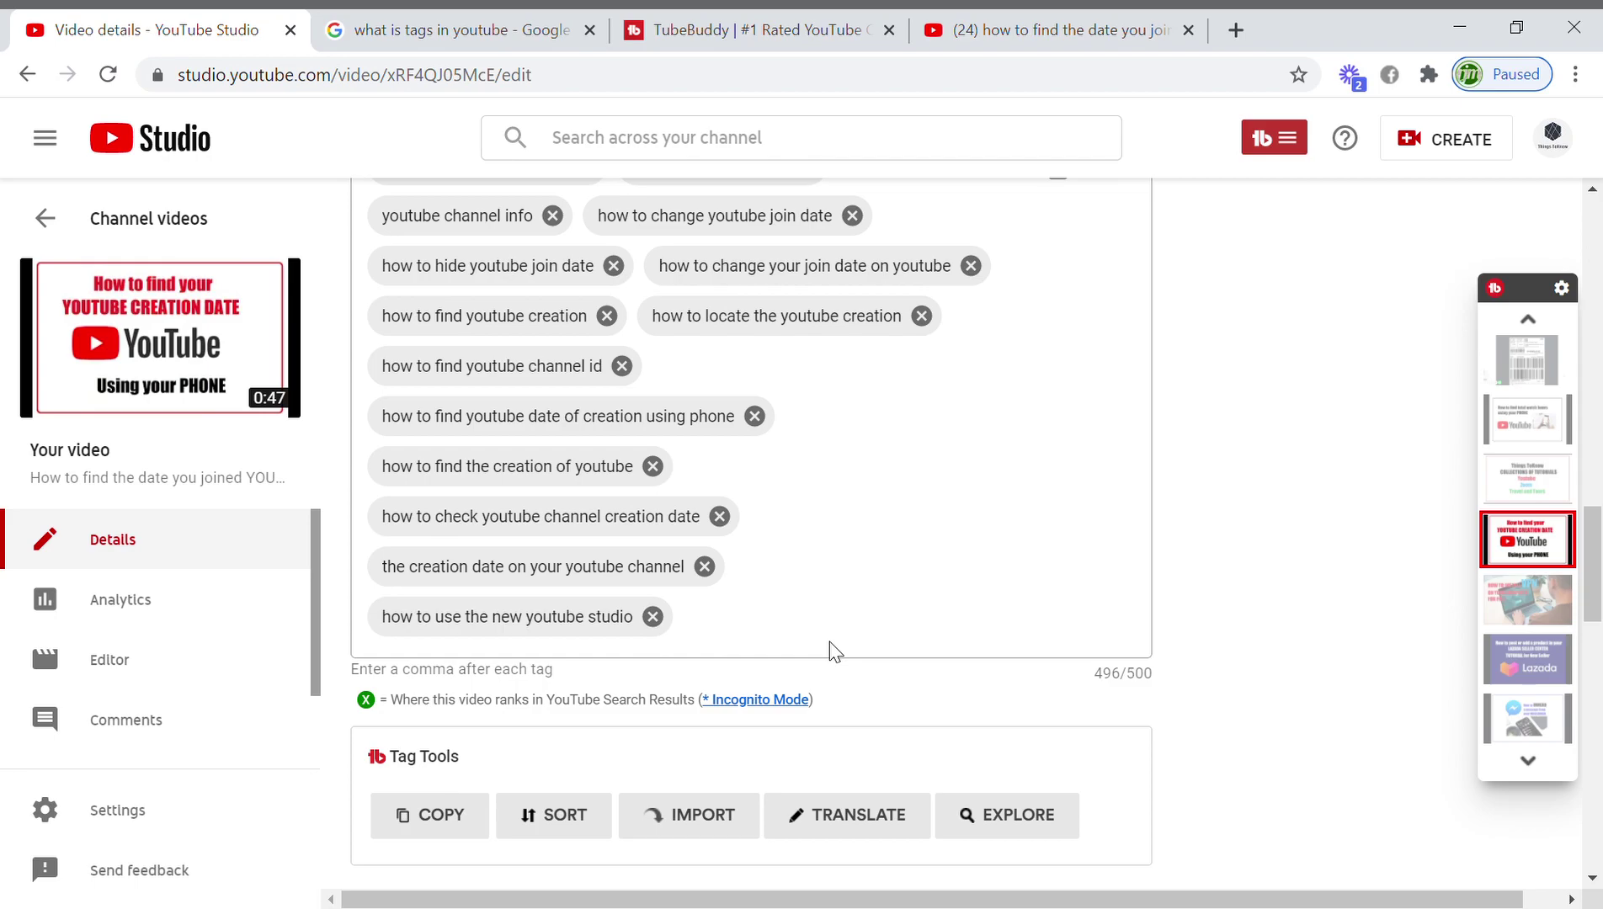
pyautogui.scroll(3, 834, 652)
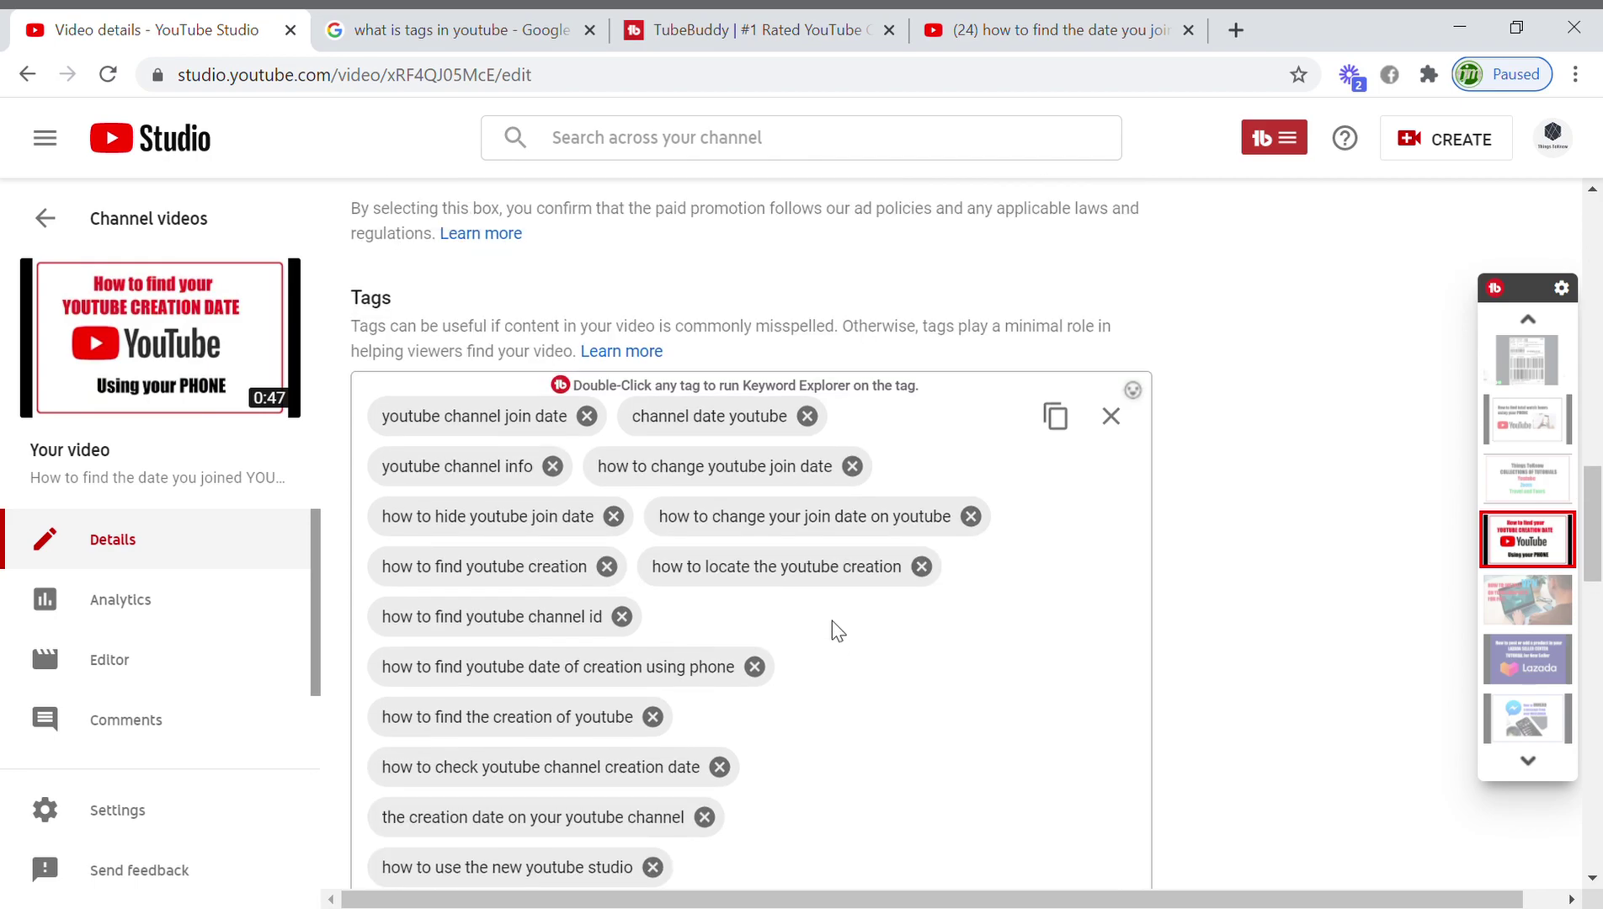
pyautogui.scroll(-4, 832, 620)
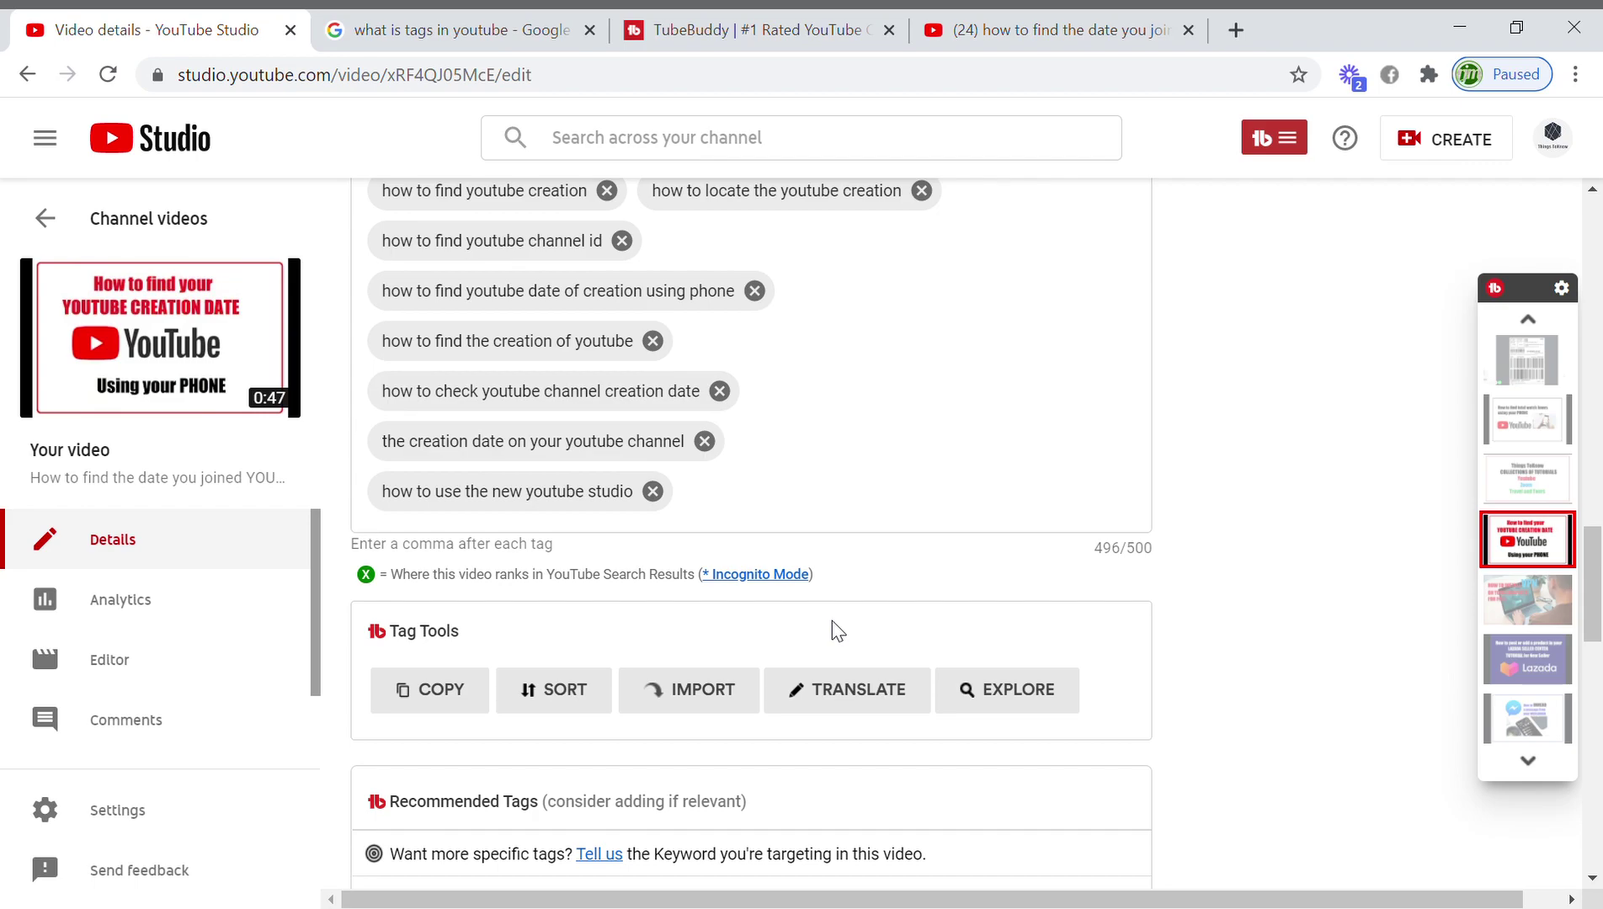
pyautogui.scroll(9, 1031, 587)
pyautogui.scroll(-7, 1039, 591)
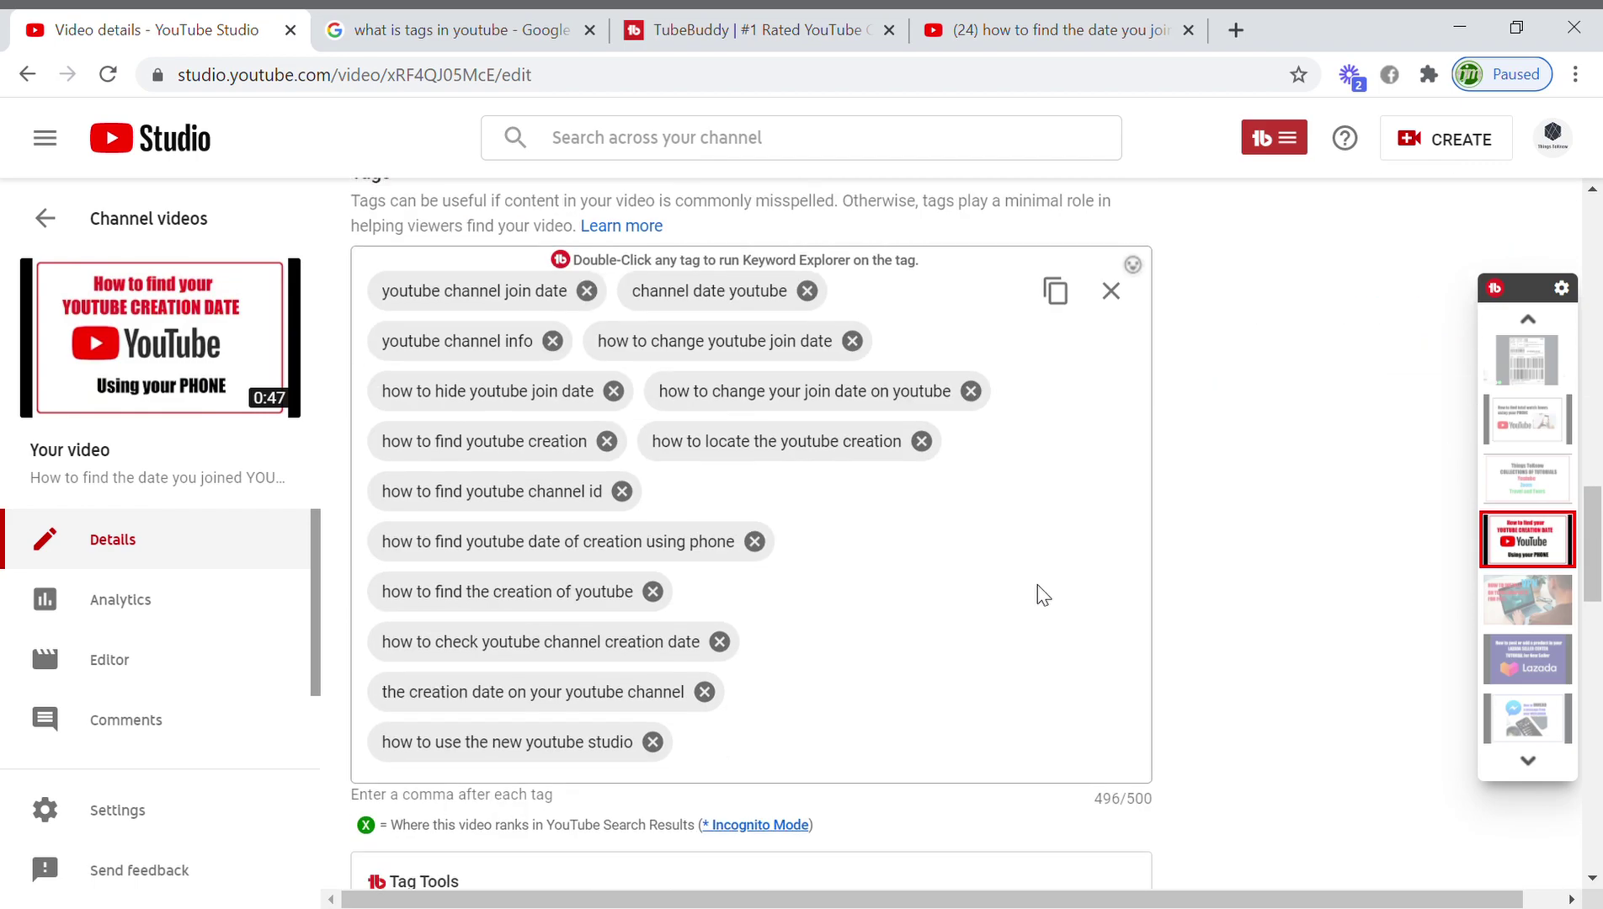
pyautogui.scroll(16, 762, 504)
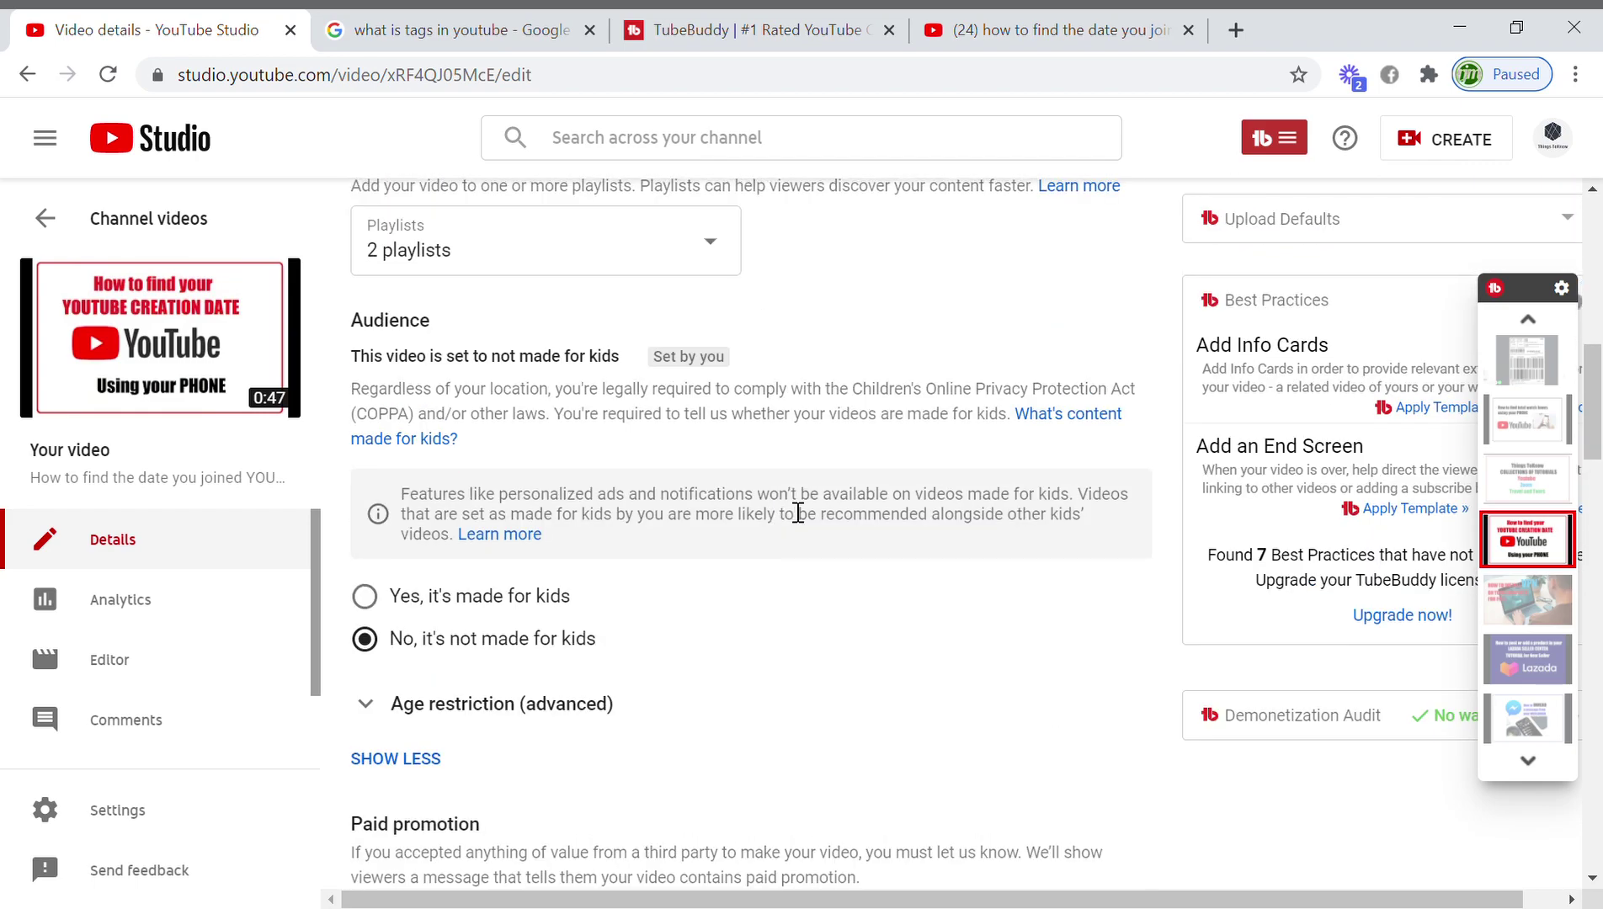
pyautogui.scroll(3, 792, 505)
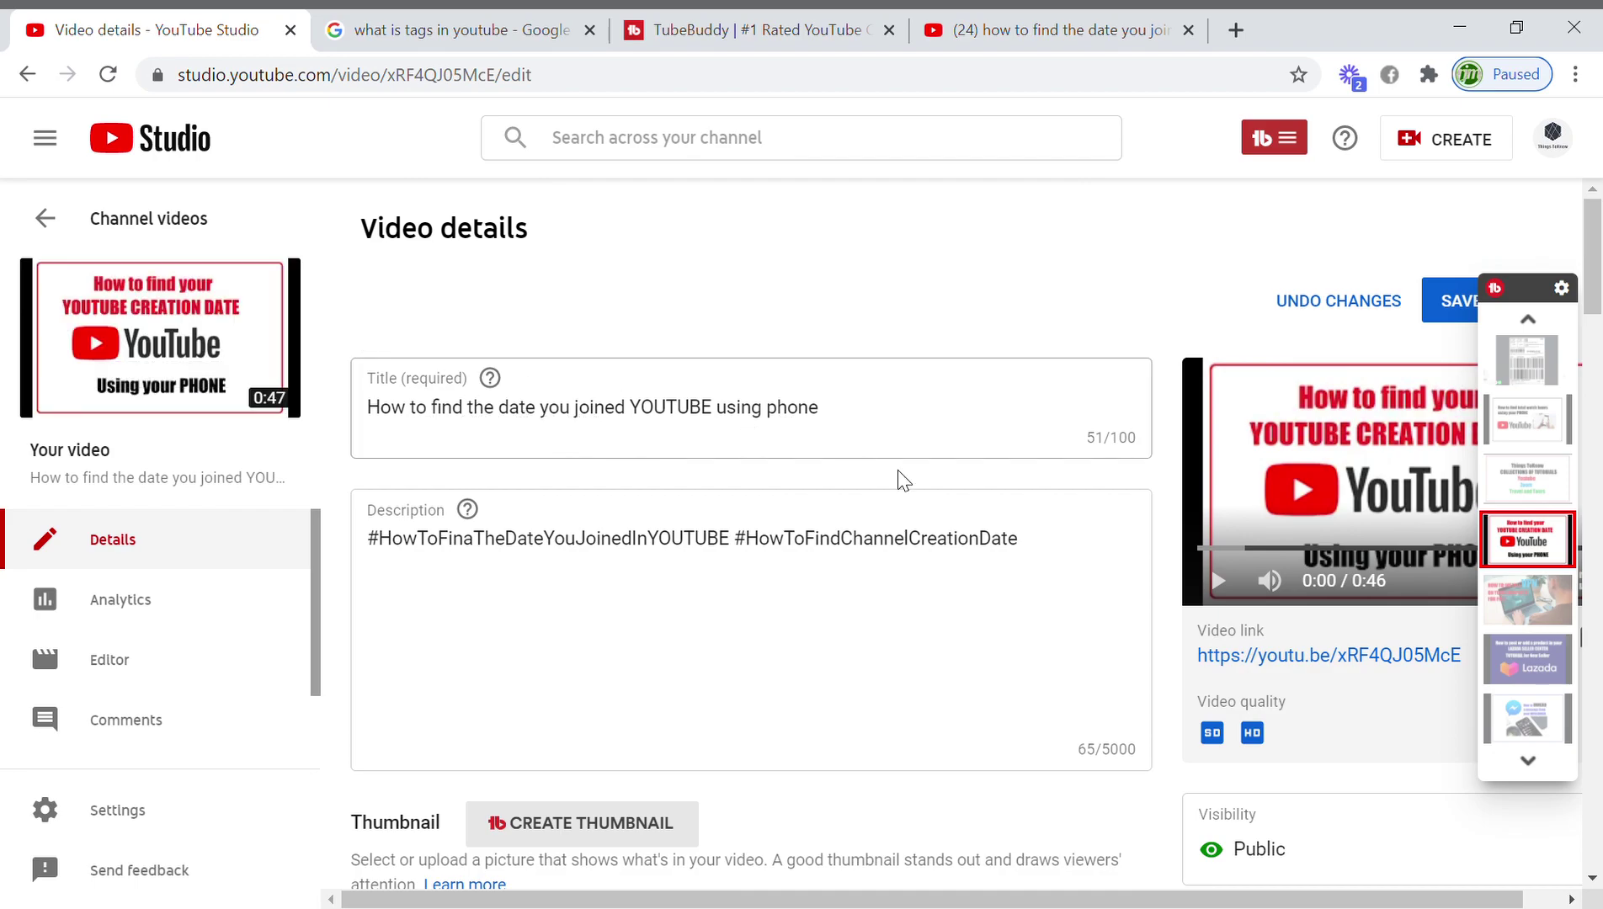
pyautogui.scroll(-6, 996, 624)
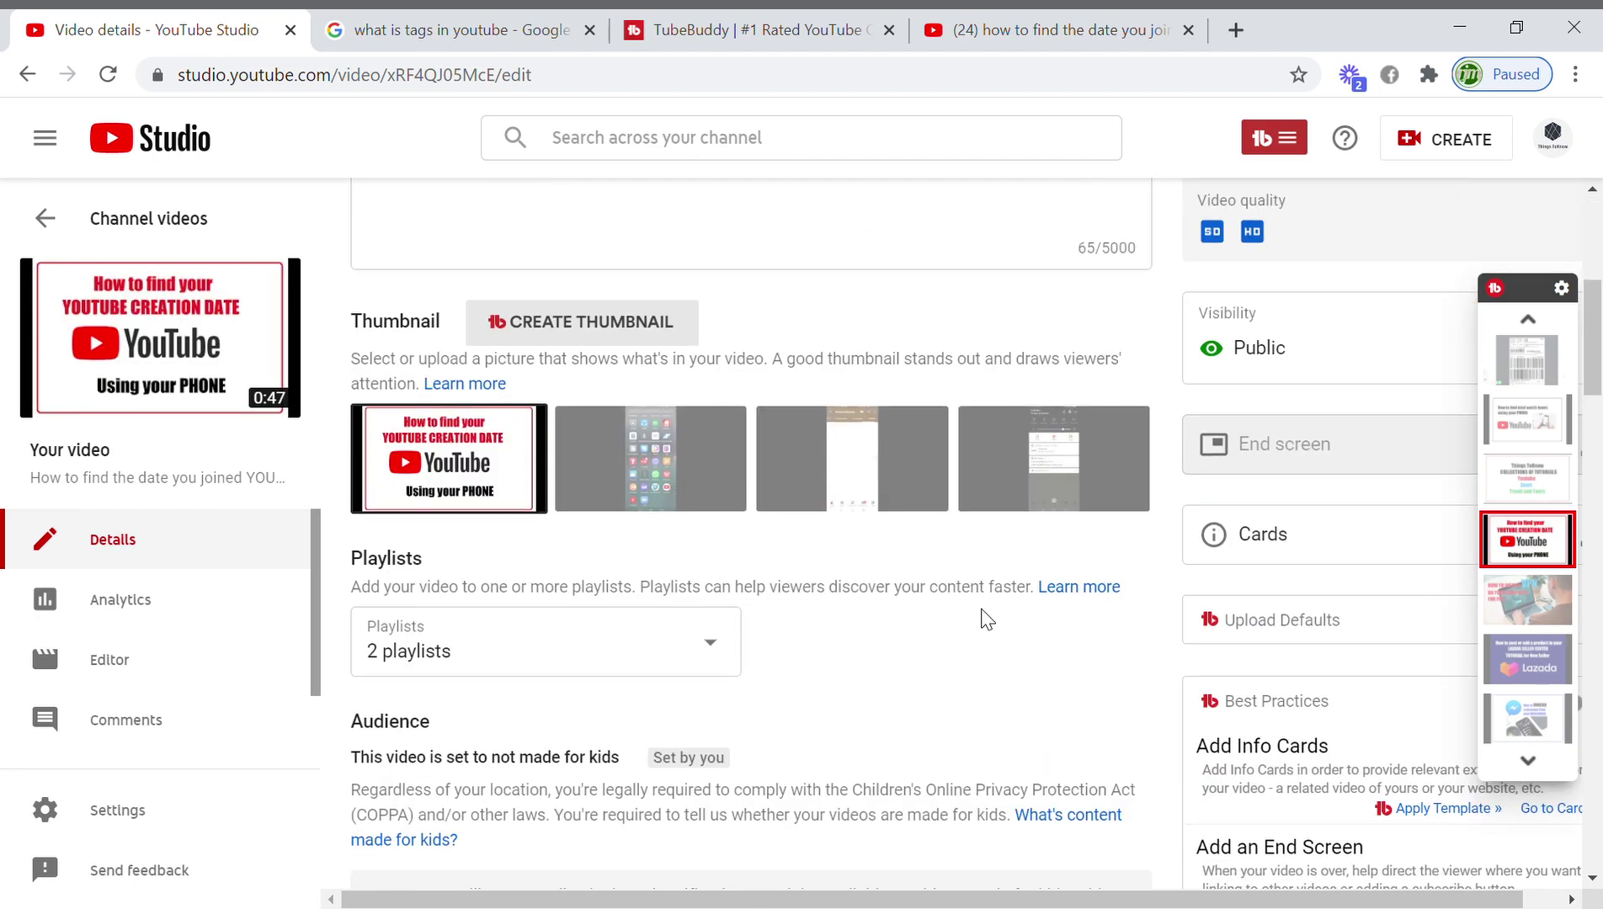